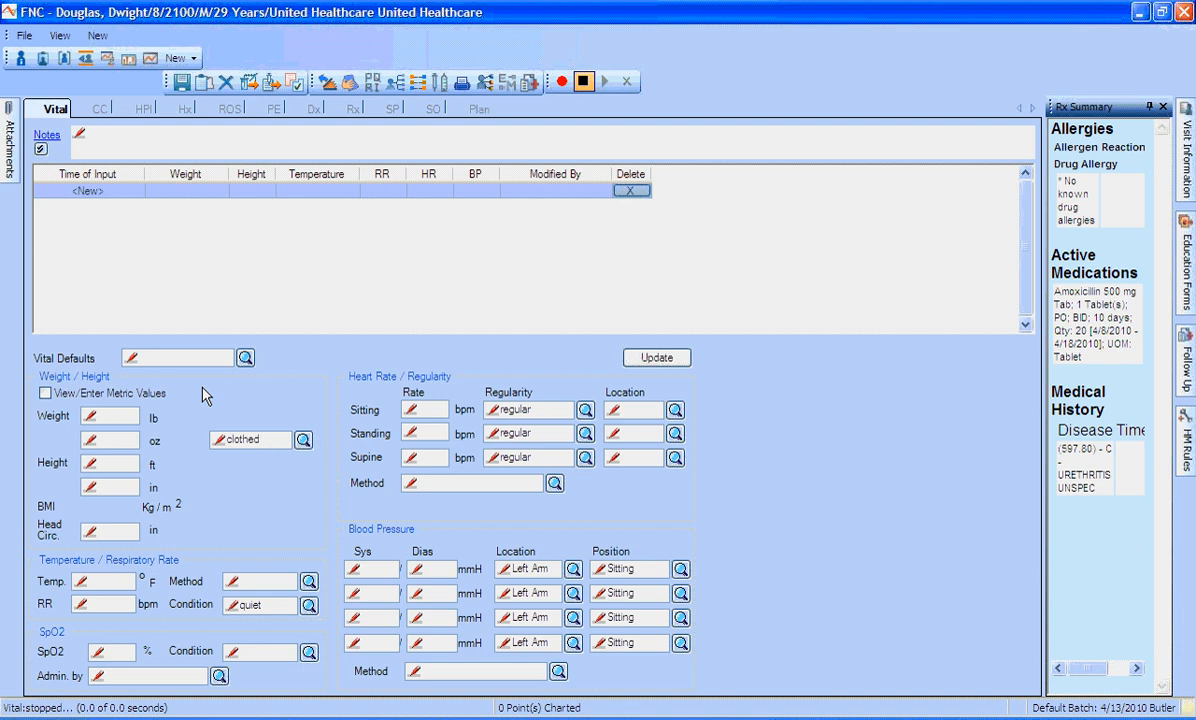
Enter a weight of 175 lb and a height of 6 ft 1 in for the patient
{"action": "type", "text": "175"}
{"action": "left_click", "coordinate": [107, 464]}
{"action": "type", "text": "6"}
{"action": "key", "text": "Tab"}
{"action": "type", "text": "1"}
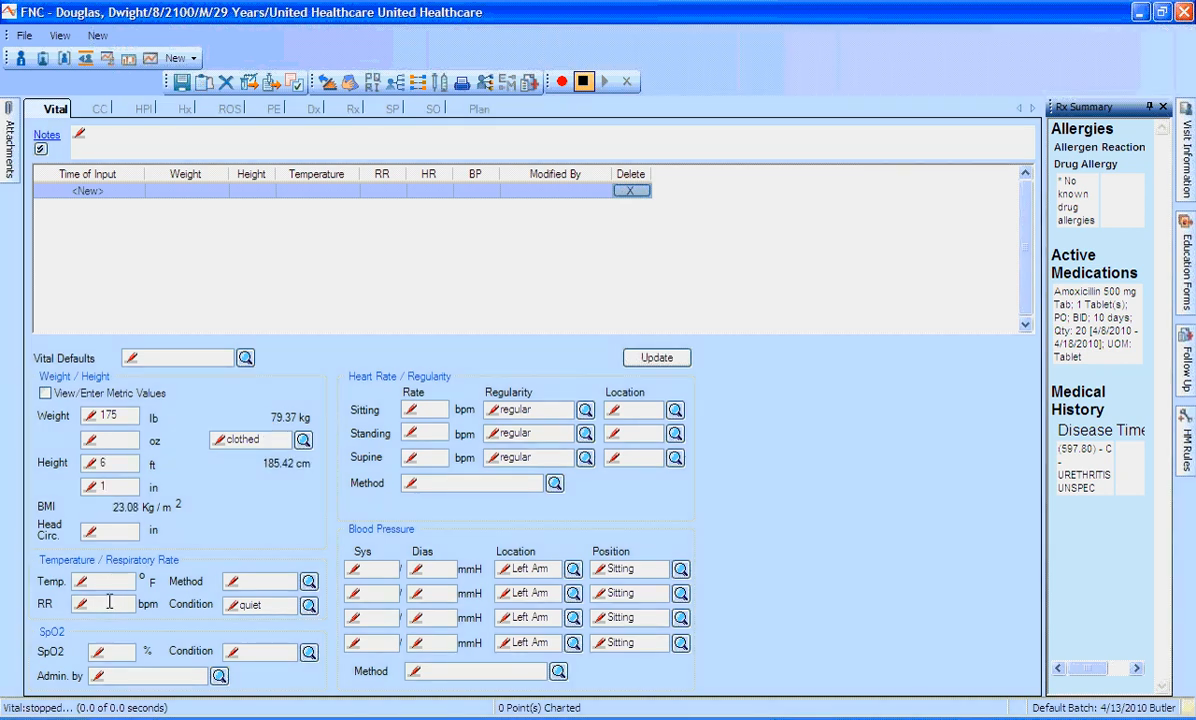
Record respiratory rate 20, sitting heart rate 76 with radial location, and blood pressure 165/50 in a new vitals entry
{"action": "left_click", "coordinate": [110, 602]}
{"action": "type", "text": "20"}
{"action": "type", "text": "76"}
{"action": "left_click", "coordinate": [366, 573]}
{"action": "type", "text": "16"}
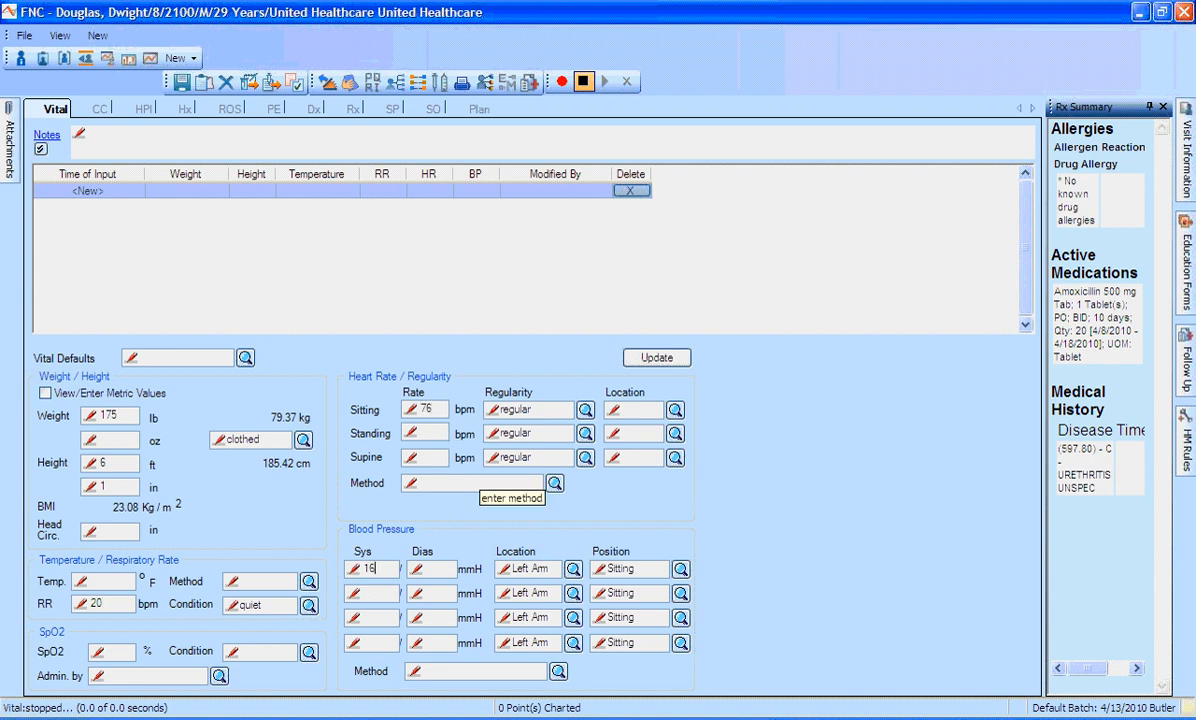
{"action": "type", "text": "50"}
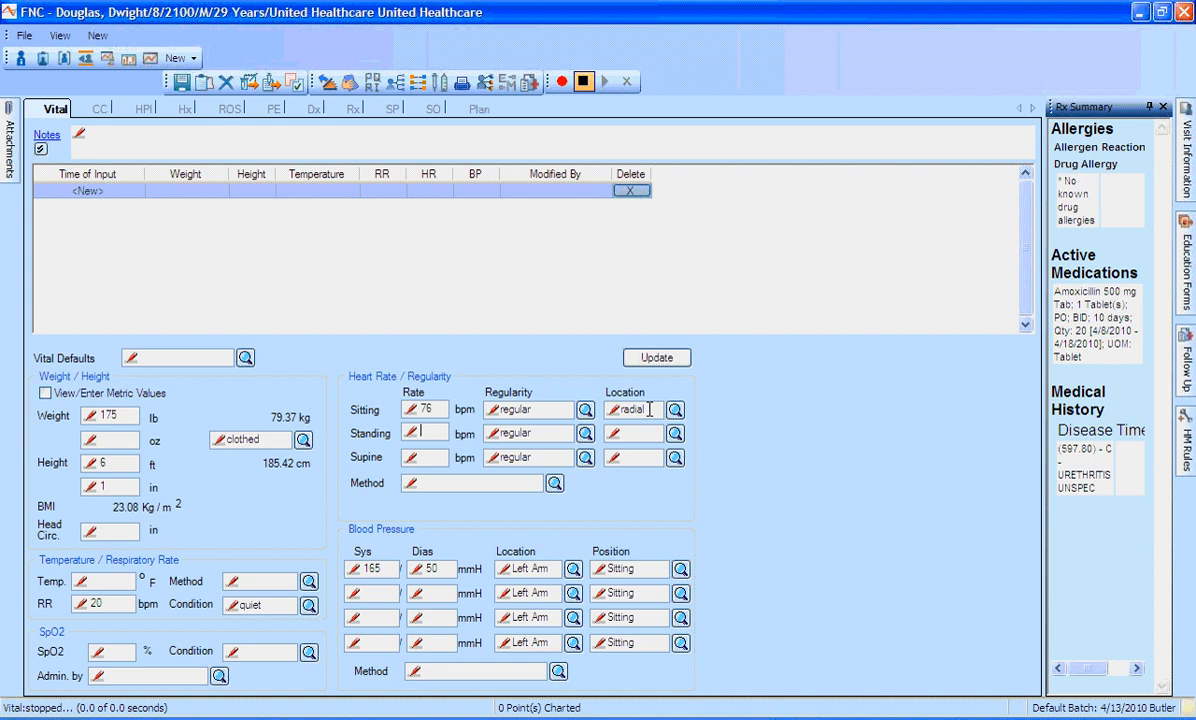
{"action": "left_click", "coordinate": [655, 358]}
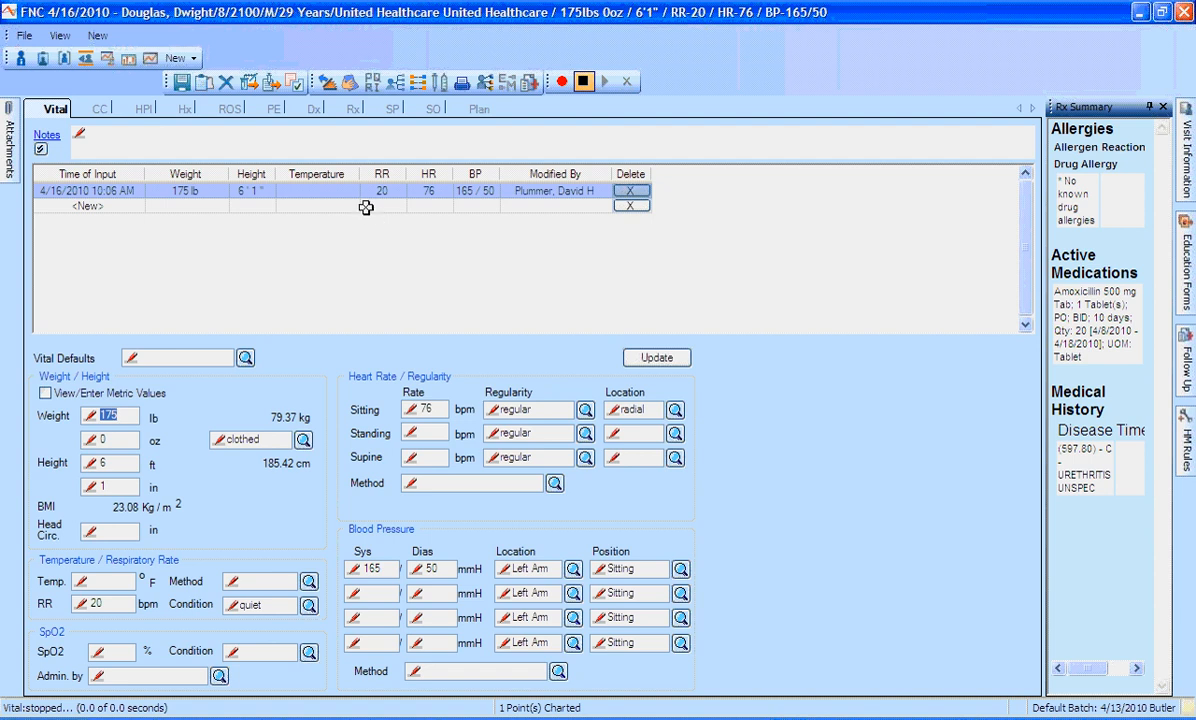
Correct the systolic blood pressure to 170 and update the charted vitals entry
{"action": "double_click", "coordinate": [364, 568]}
{"action": "type", "text": "170"}
{"action": "left_click", "coordinate": [656, 357]}
Add dysuria and urinary frequency to the patient's chief complaints
{"action": "left_click", "coordinate": [102, 112]}
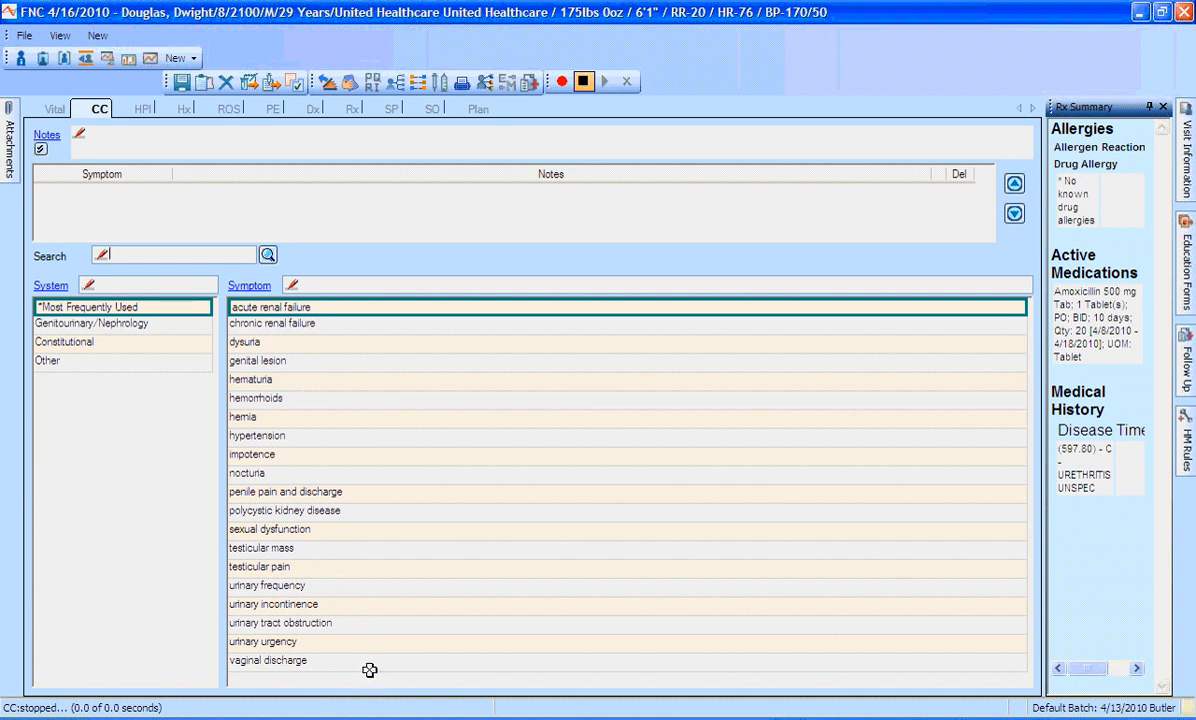
{"action": "left_click", "coordinate": [308, 344]}
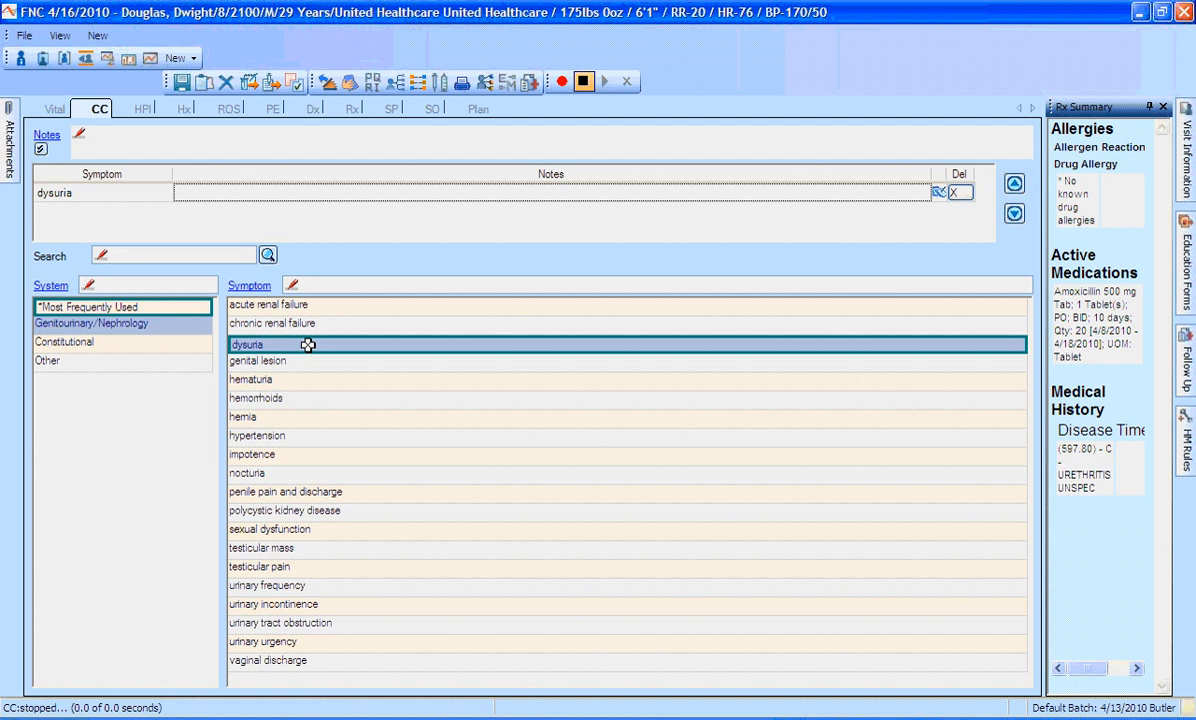
{"action": "left_click", "coordinate": [330, 585]}
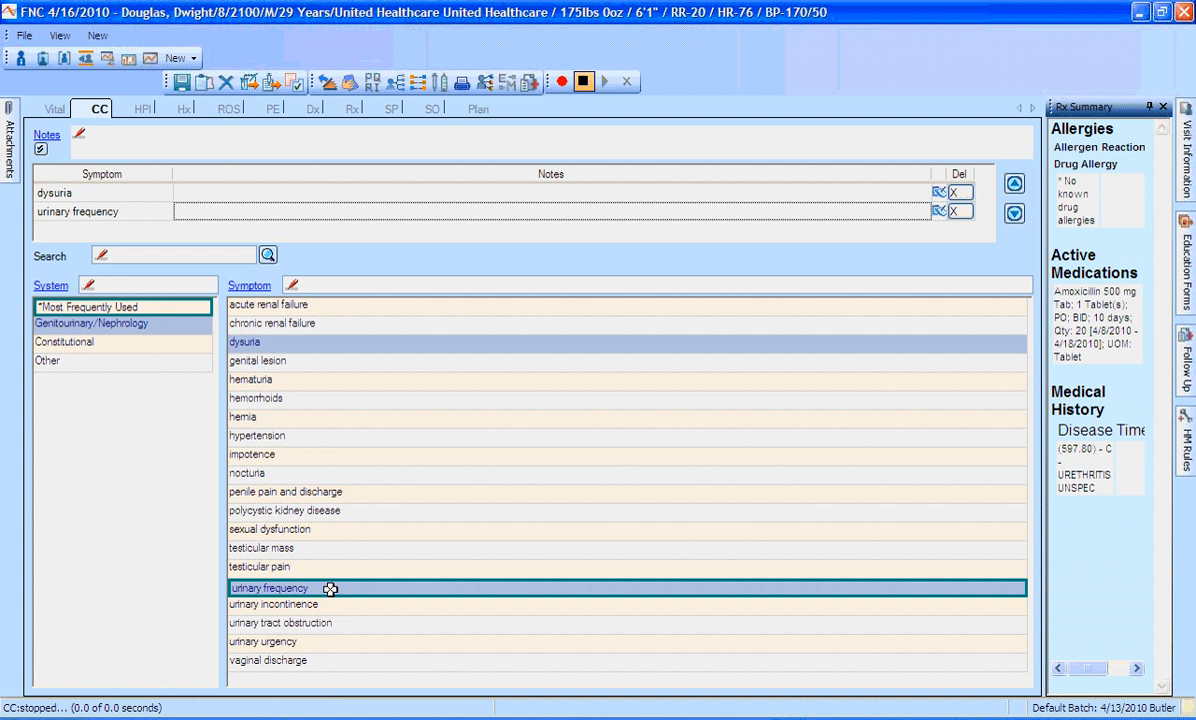
Try entering a free-text note for the dysuria complaint
{"action": "left_click", "coordinate": [182, 191]}
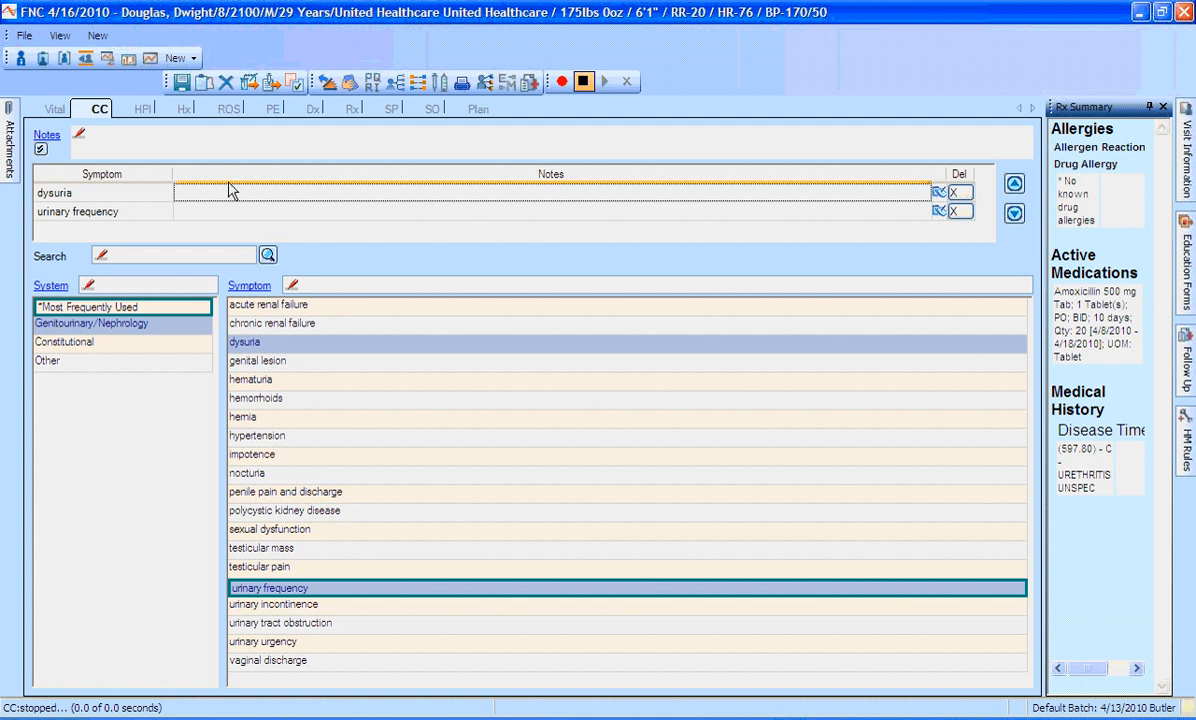
{"action": "type", "text": "giggkg"}
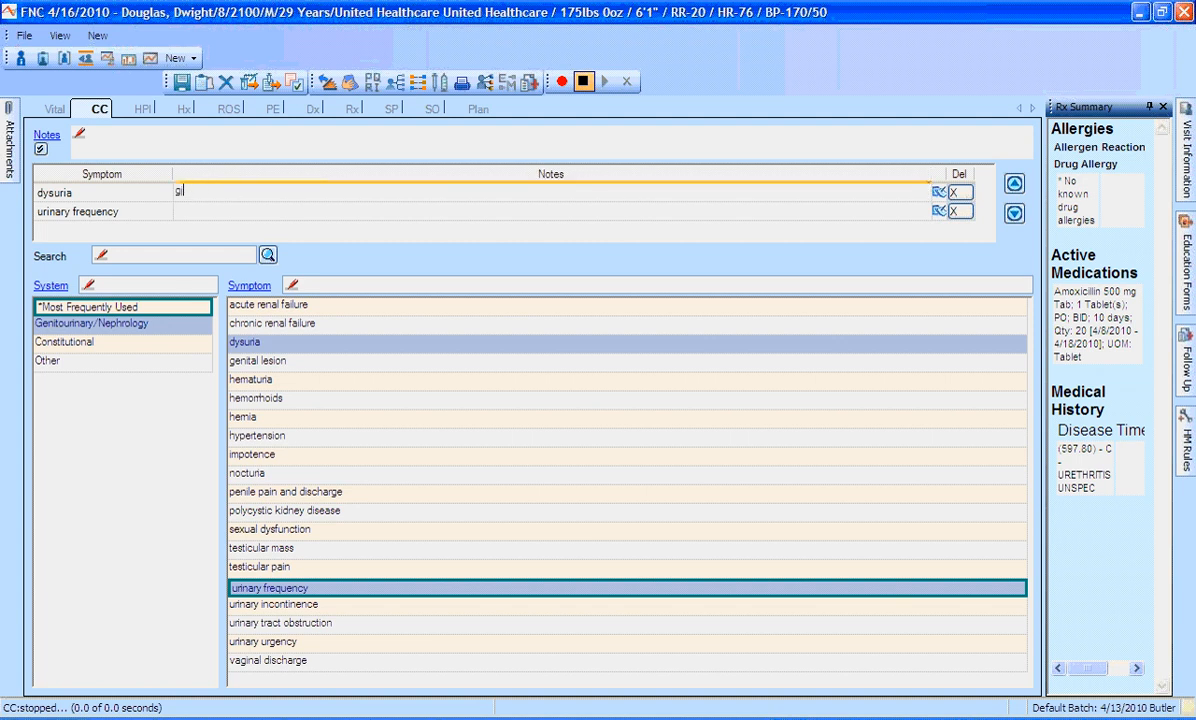
Enter "type" in the overall chief complaint notes and append a handwritten "write" converted to text
{"action": "left_click", "coordinate": [179, 136]}
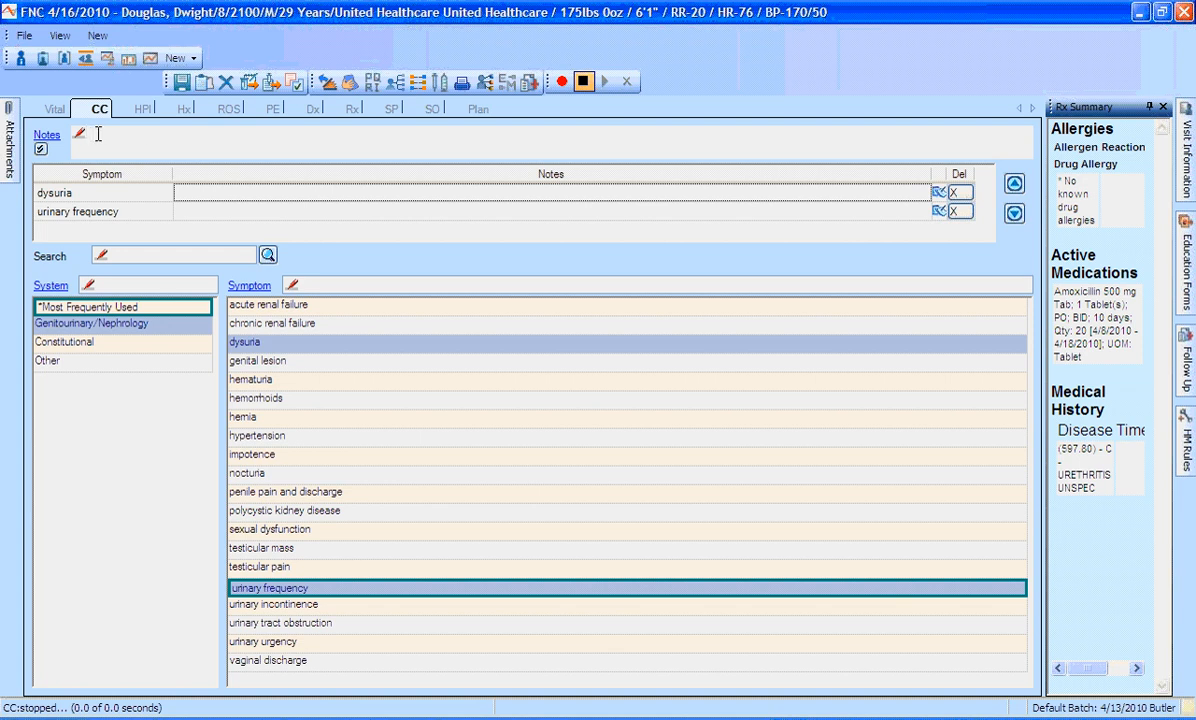
{"action": "type", "text": "type"}
{"action": "left_click", "coordinate": [77, 132]}
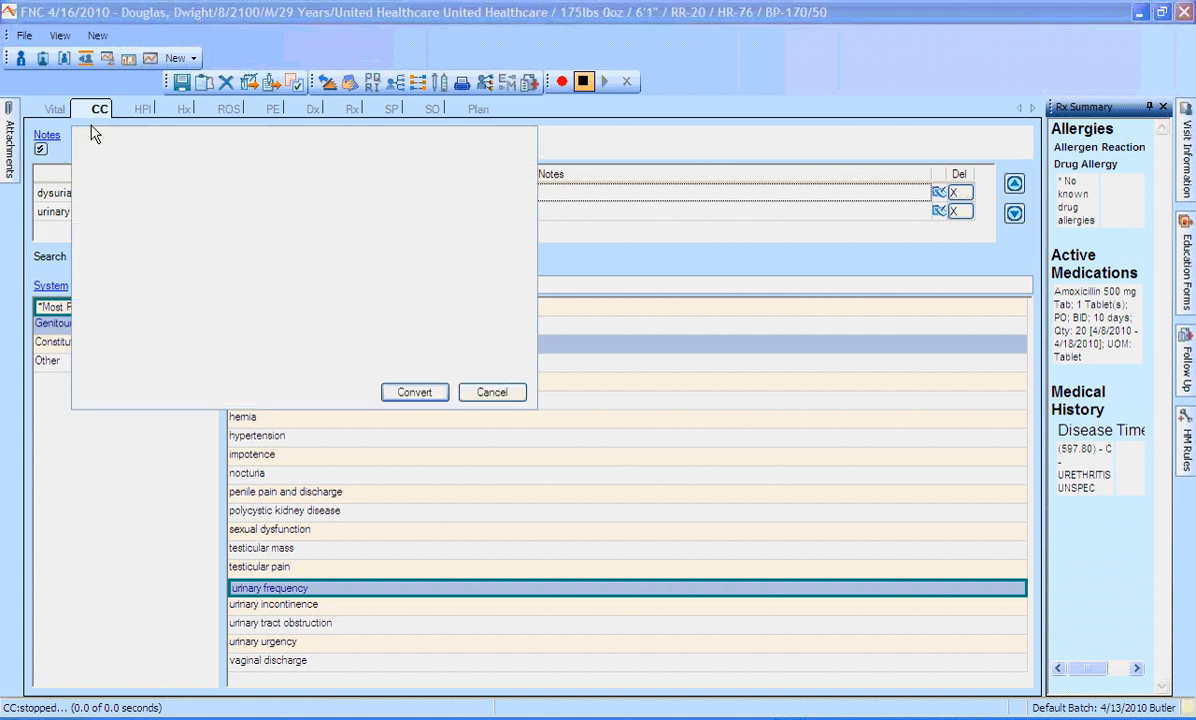
{"action": "mouse_move", "coordinate": [103, 240]}
{"action": "left_mouse_down"}
{"action": "mouse_move", "coordinate": [188, 200]}
{"action": "mouse_move", "coordinate": [236, 222]}
{"action": "mouse_move", "coordinate": [252, 213]}
{"action": "mouse_move", "coordinate": [220, 181]}
{"action": "left_mouse_up"}
{"action": "left_click", "coordinate": [170, 178]}
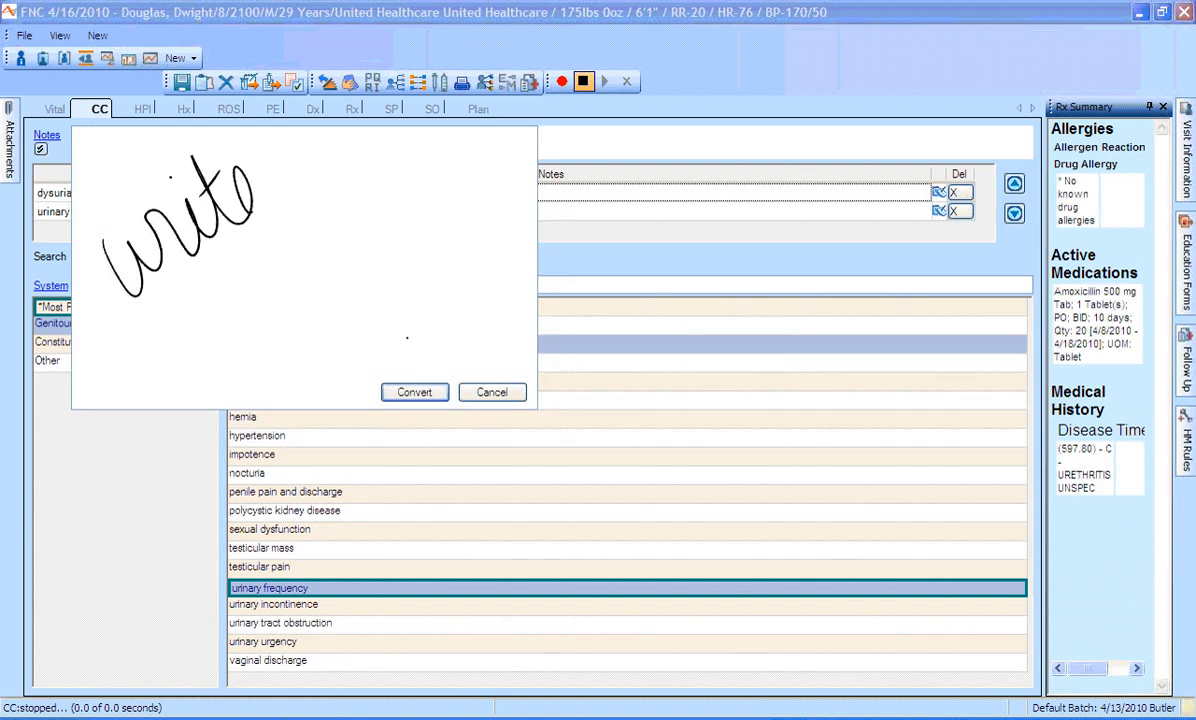
{"action": "left_click", "coordinate": [414, 393]}
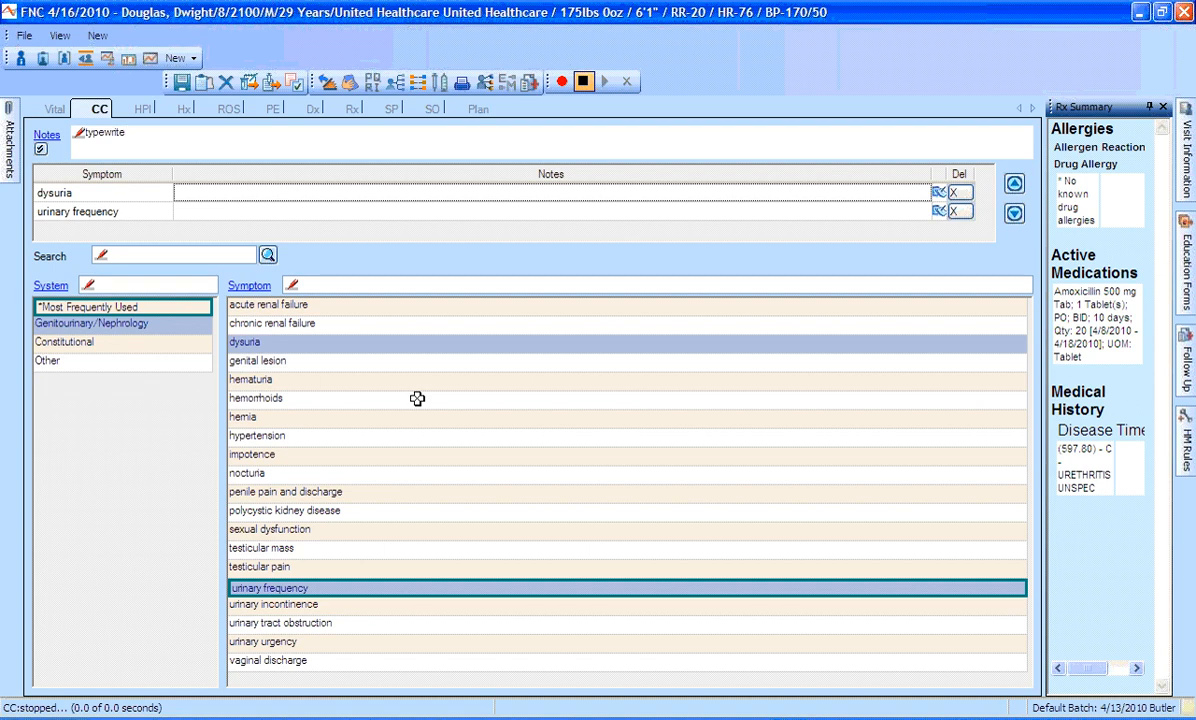
Create a reusable overall user note named "pain" with the text "pain", and preview it in the chief complaint notes list
{"action": "left_click", "coordinate": [50, 140]}
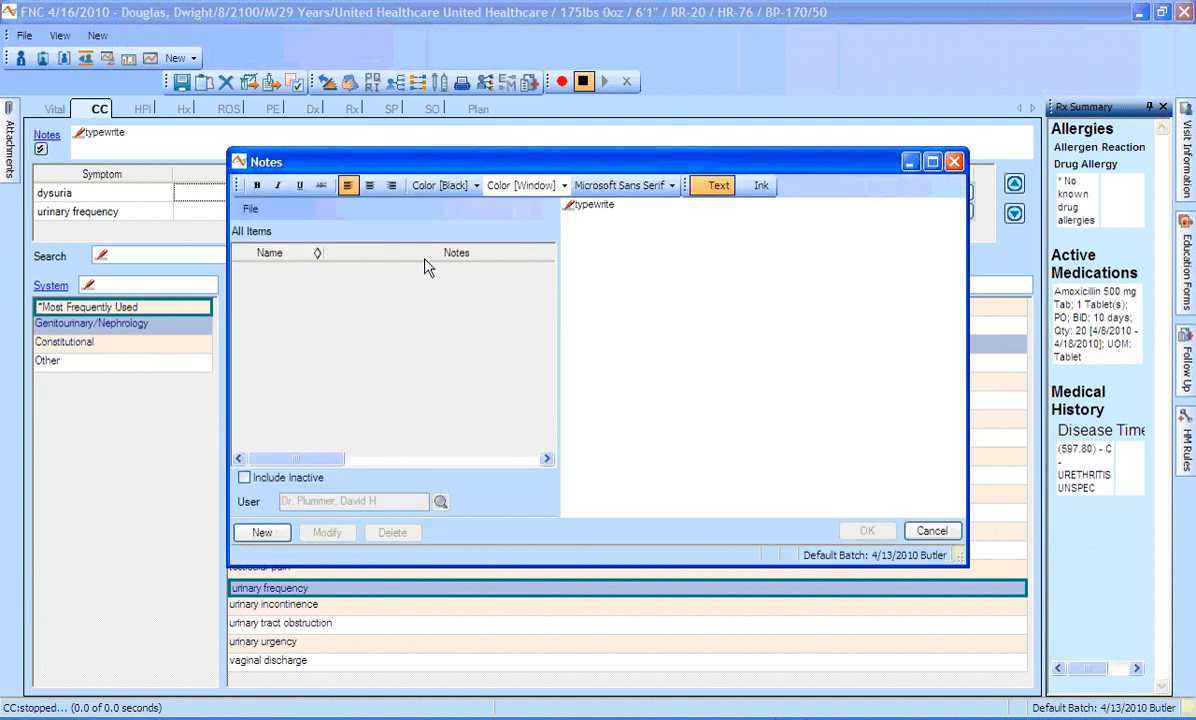
{"action": "left_click", "coordinate": [268, 534]}
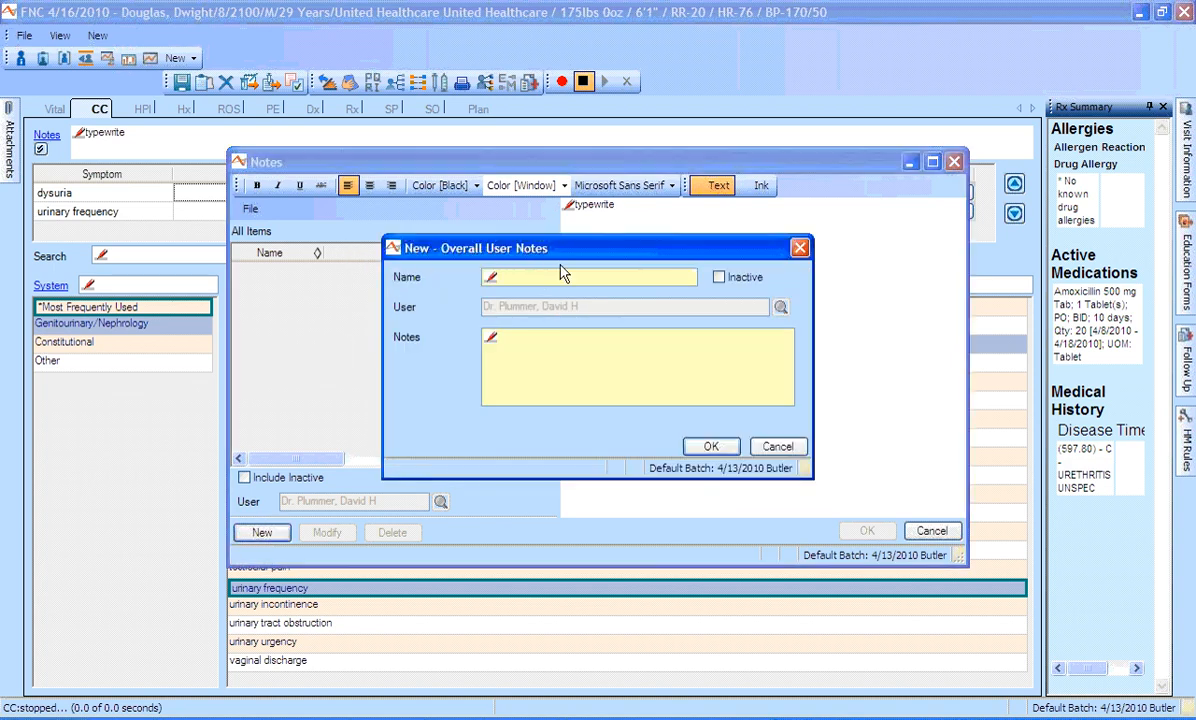
{"action": "left_click", "coordinate": [563, 276]}
{"action": "type", "text": "pl"}
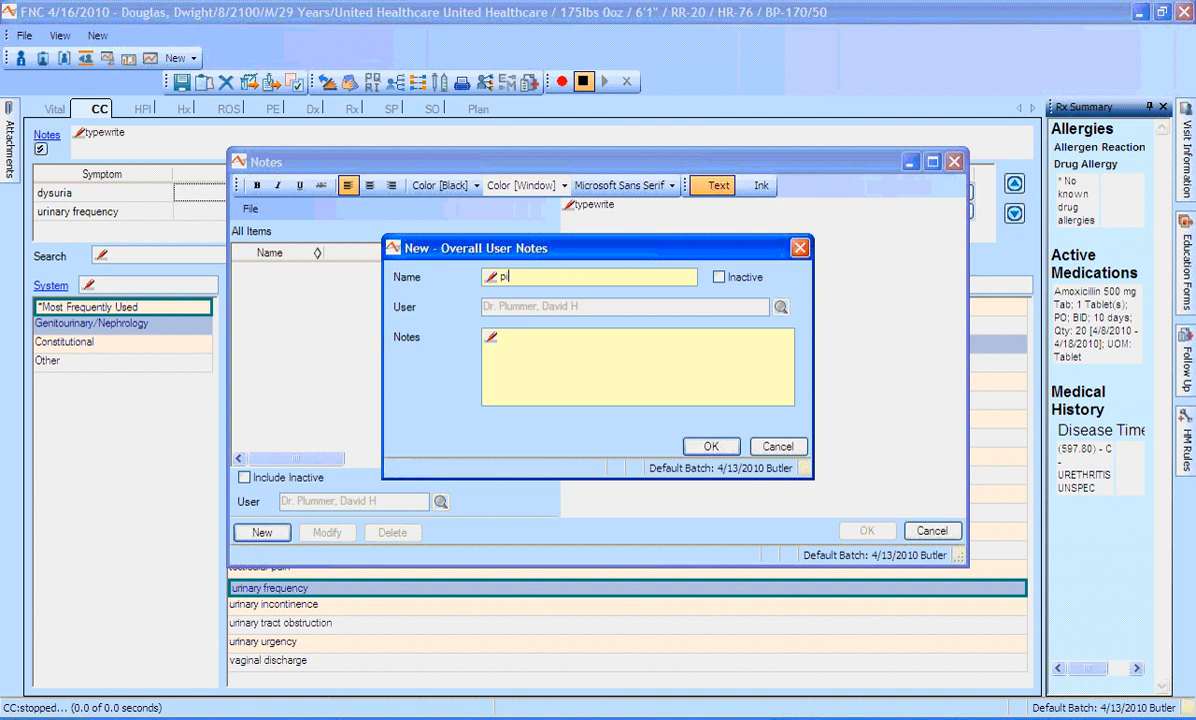
{"action": "left_click", "coordinate": [631, 406]}
{"action": "type", "text": "pain"}
{"action": "left_click", "coordinate": [710, 446]}
{"action": "left_click", "coordinate": [946, 533]}
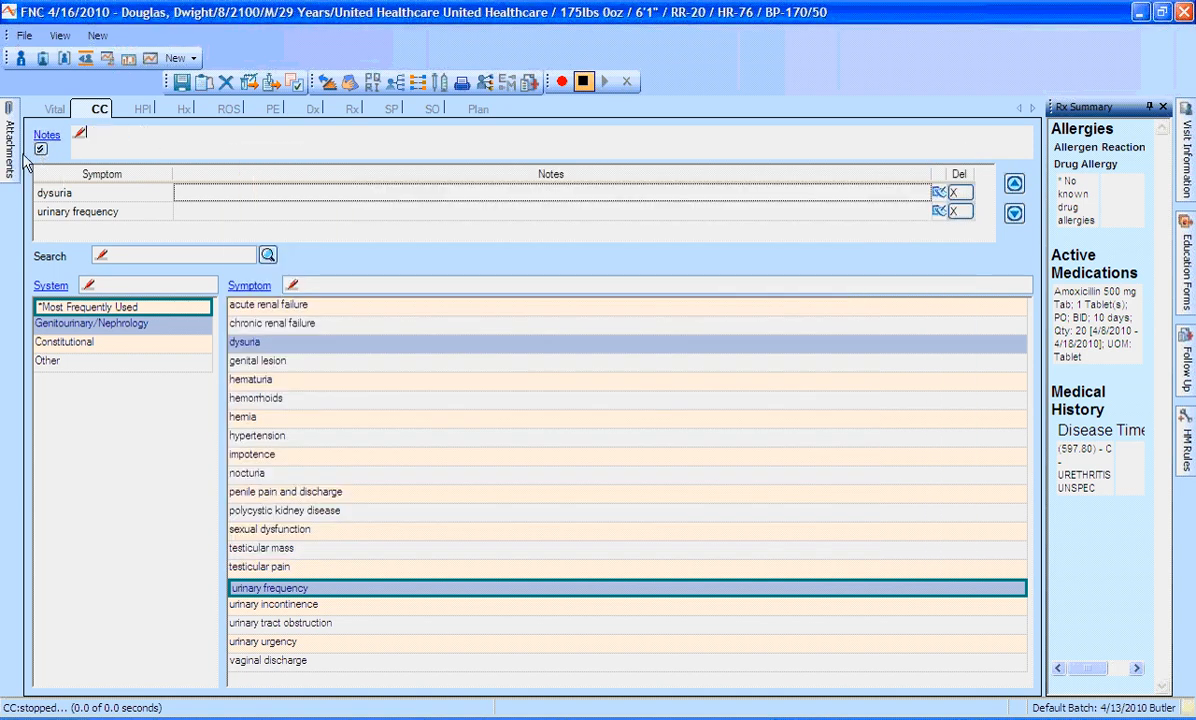
{"action": "left_click", "coordinate": [47, 135]}
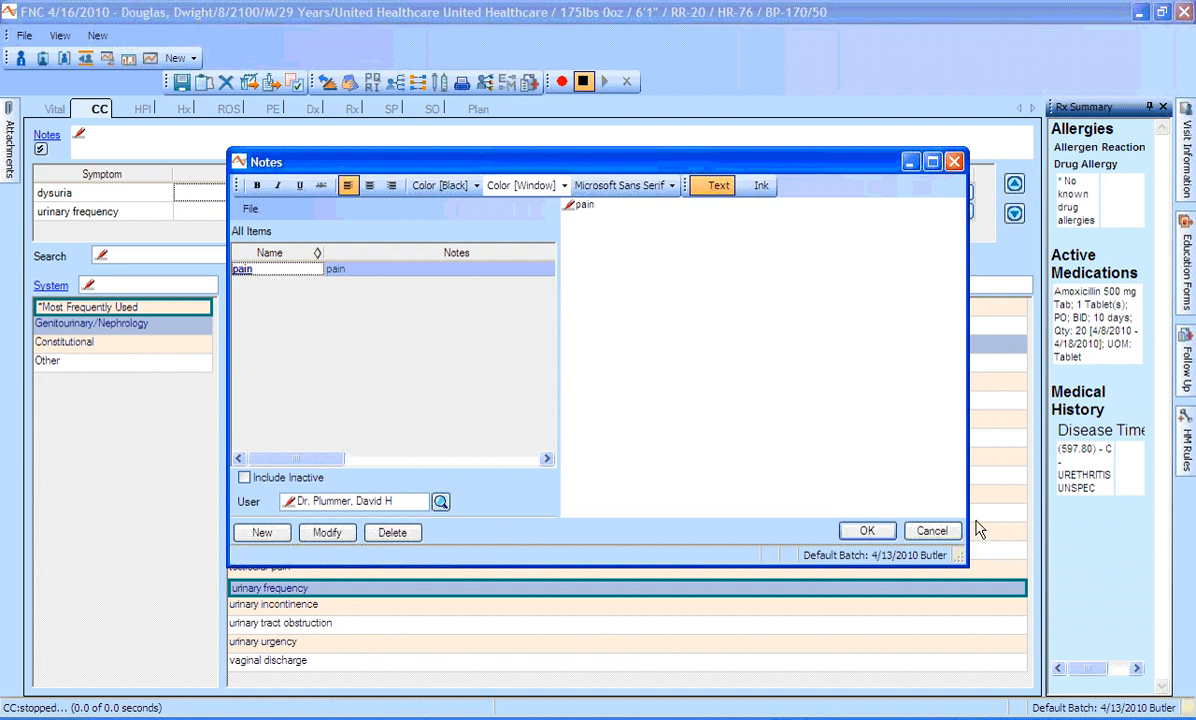
{"action": "left_click", "coordinate": [946, 535]}
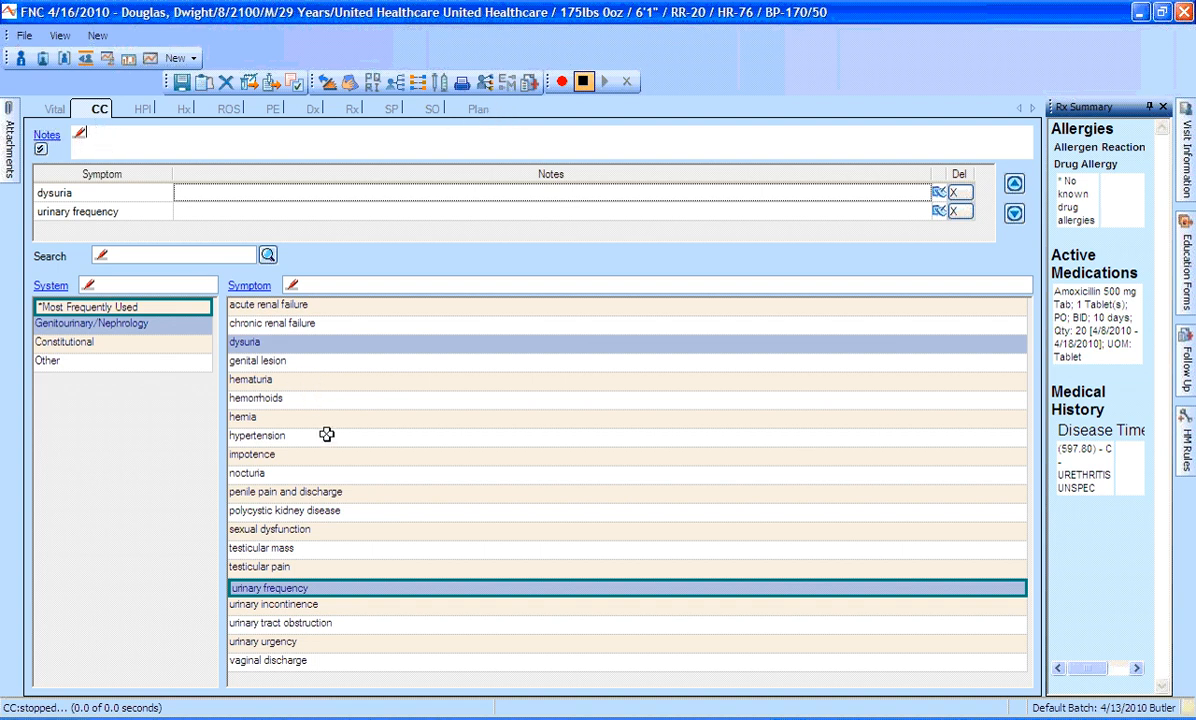
In the history of present illness, record burning and sharp as the qualities of dysuria
{"action": "left_click", "coordinate": [139, 140]}
{"action": "left_click", "coordinate": [138, 110]}
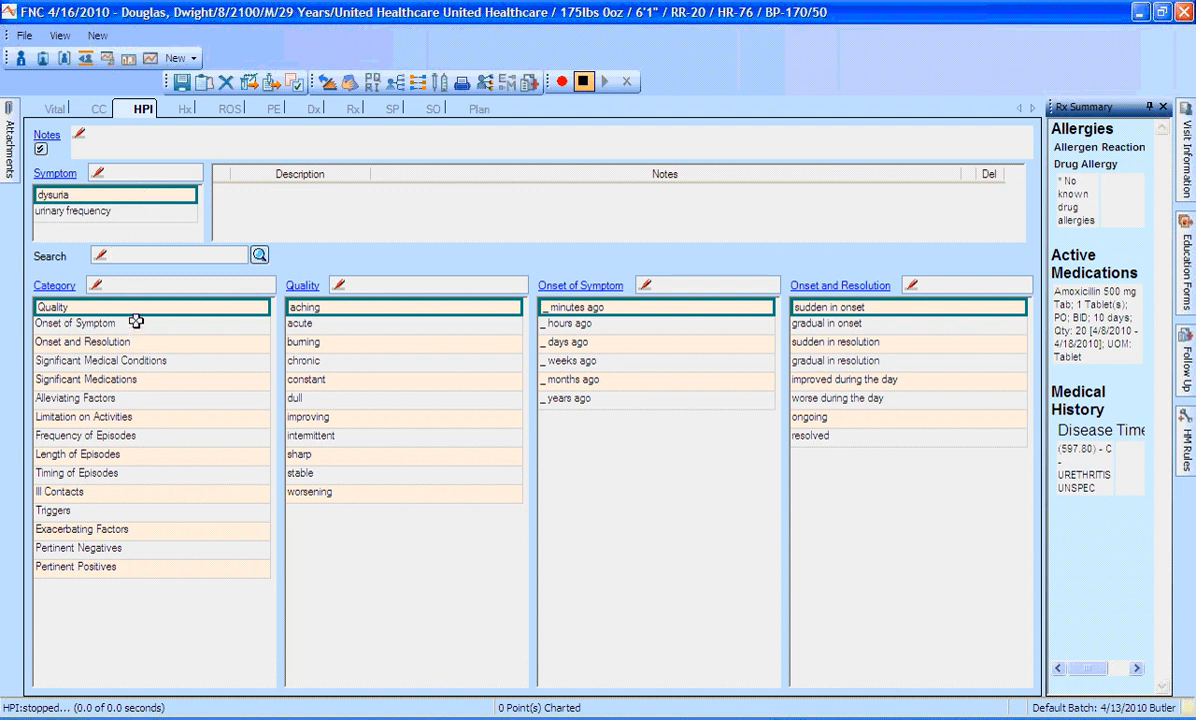
{"action": "left_click", "coordinate": [114, 212]}
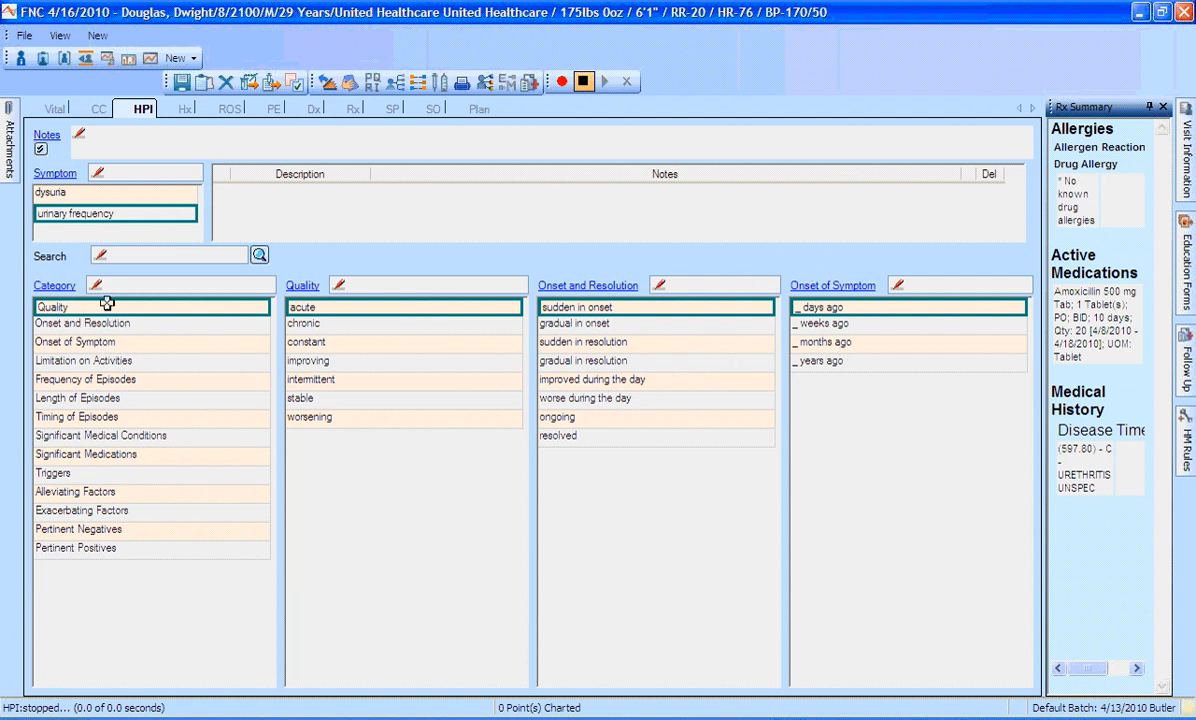
{"action": "left_click", "coordinate": [88, 194]}
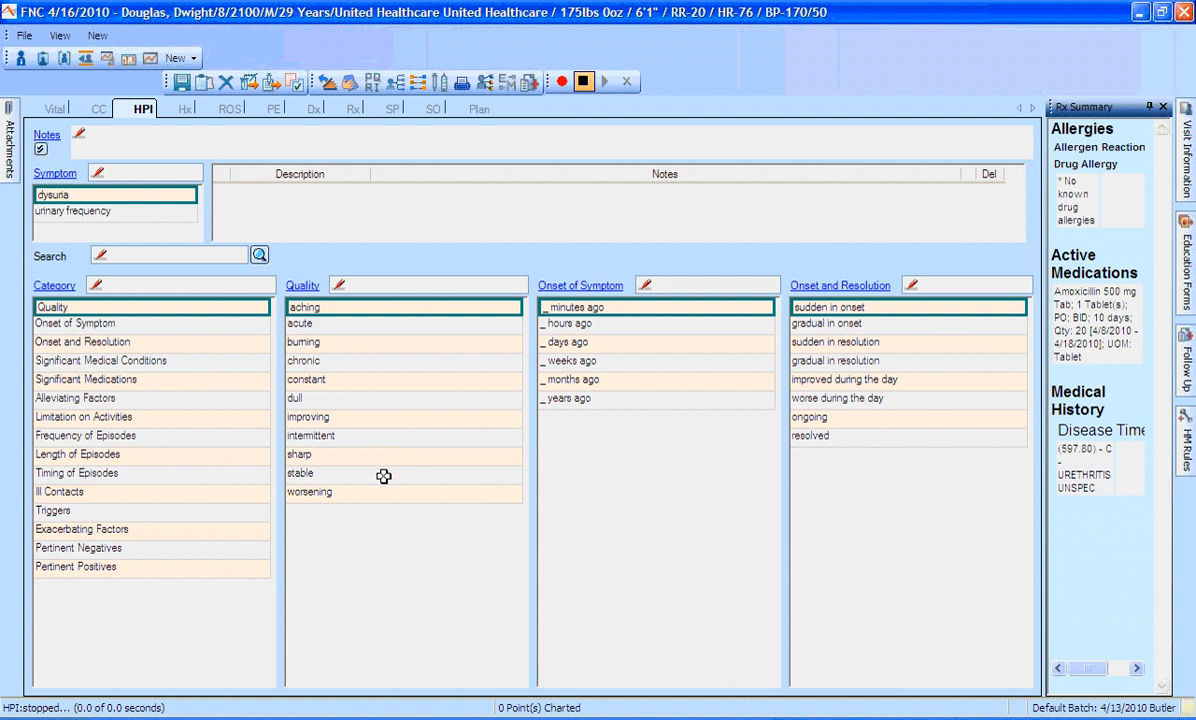
{"action": "left_click", "coordinate": [369, 343]}
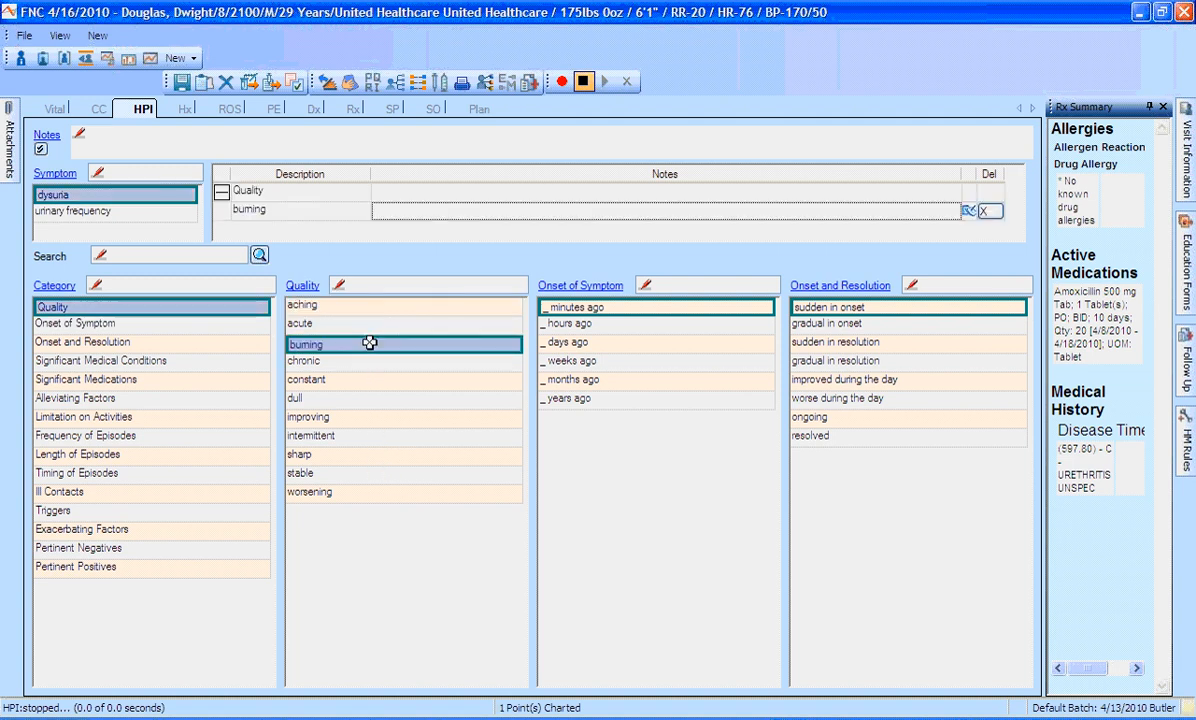
{"action": "left_click", "coordinate": [387, 459]}
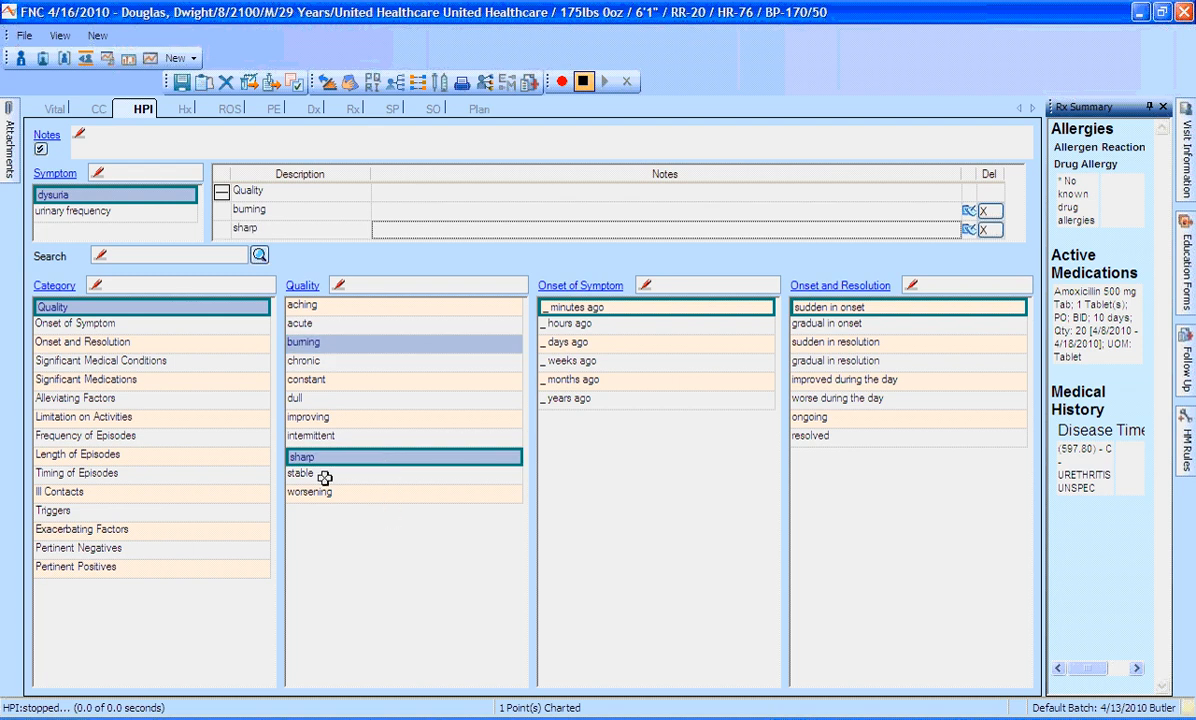
Record the onset of dysuria as "2 days ago"
{"action": "left_click", "coordinate": [650, 344]}
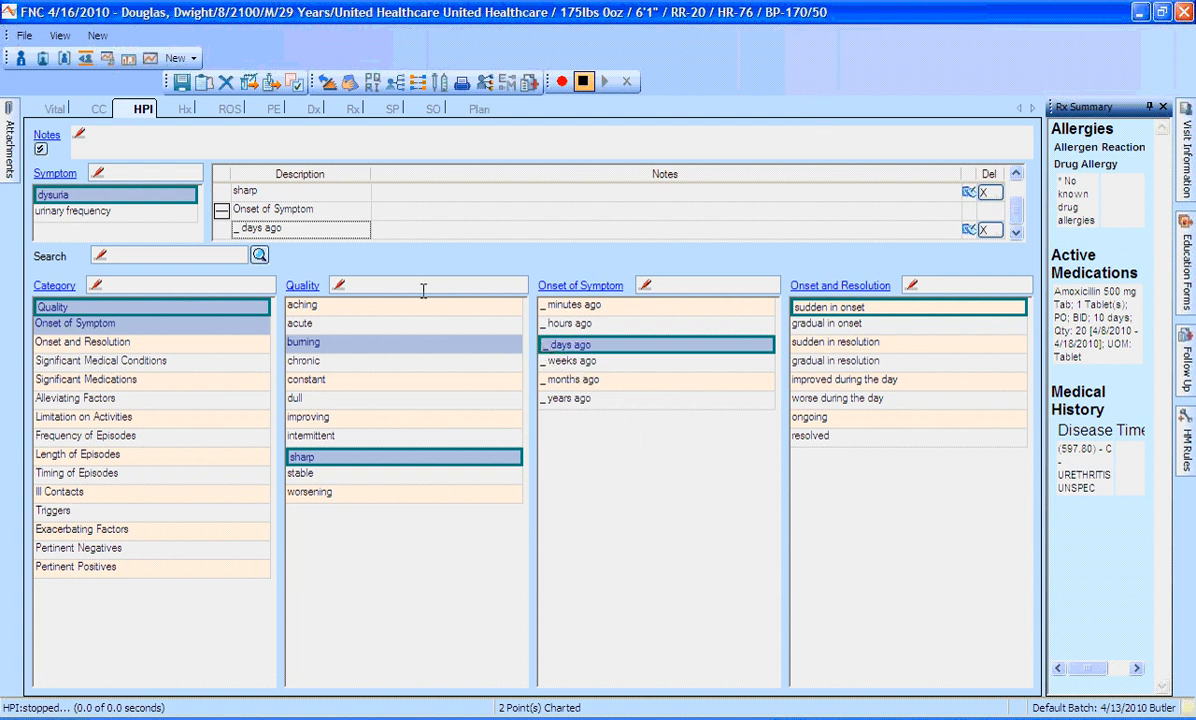
{"action": "left_click", "coordinate": [342, 229]}
{"action": "type", "text": "2"}
{"action": "left_click_drag", "start_coordinate": [280, 228], "coordinate": [193, 228]}
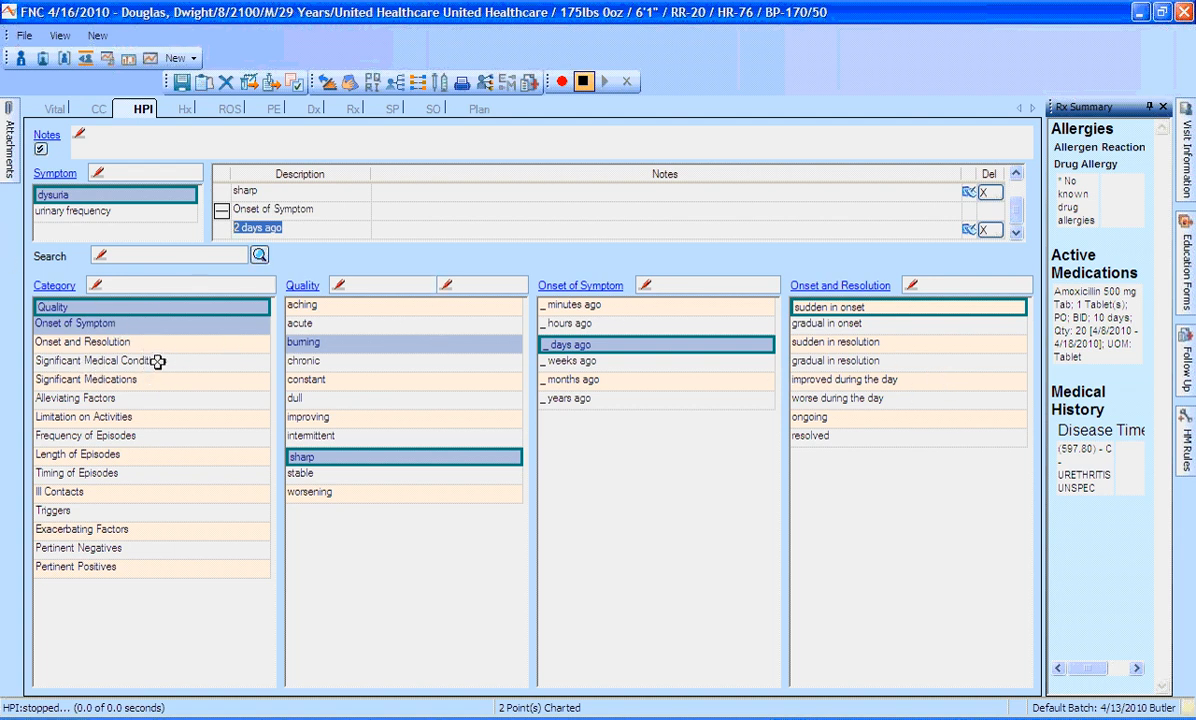
Add diabetes mellitus as a significant medical condition for dysuria
{"action": "left_click", "coordinate": [100, 361]}
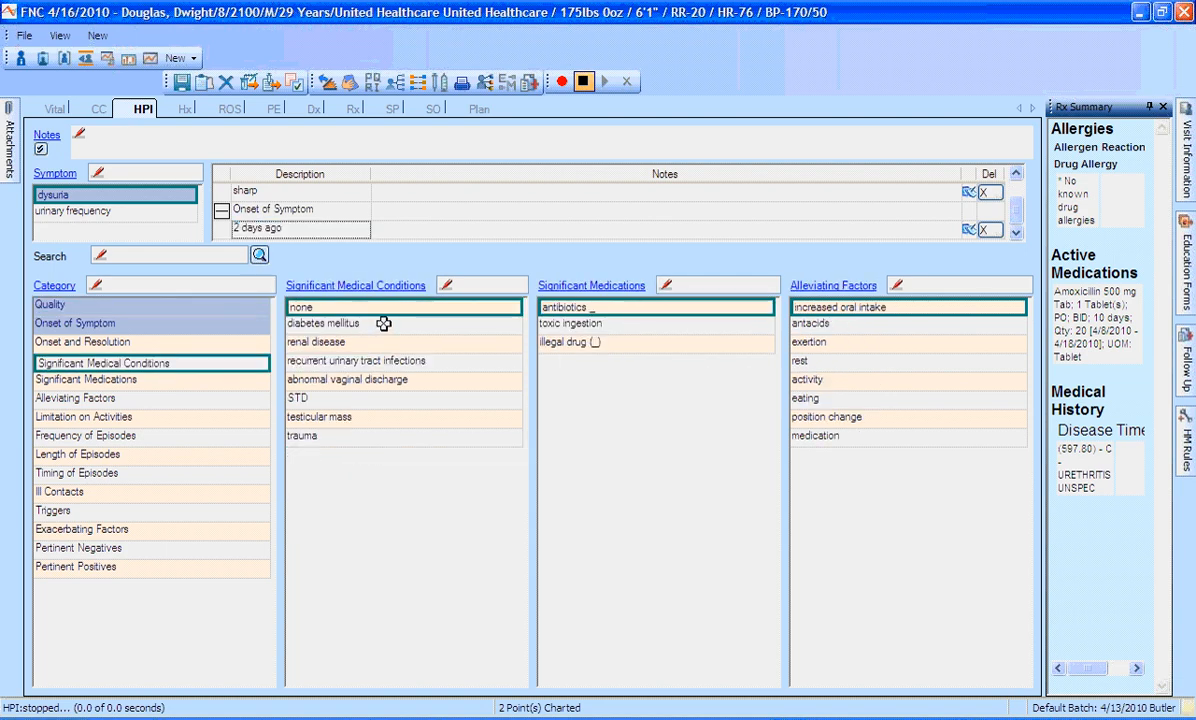
{"action": "left_click", "coordinate": [383, 324]}
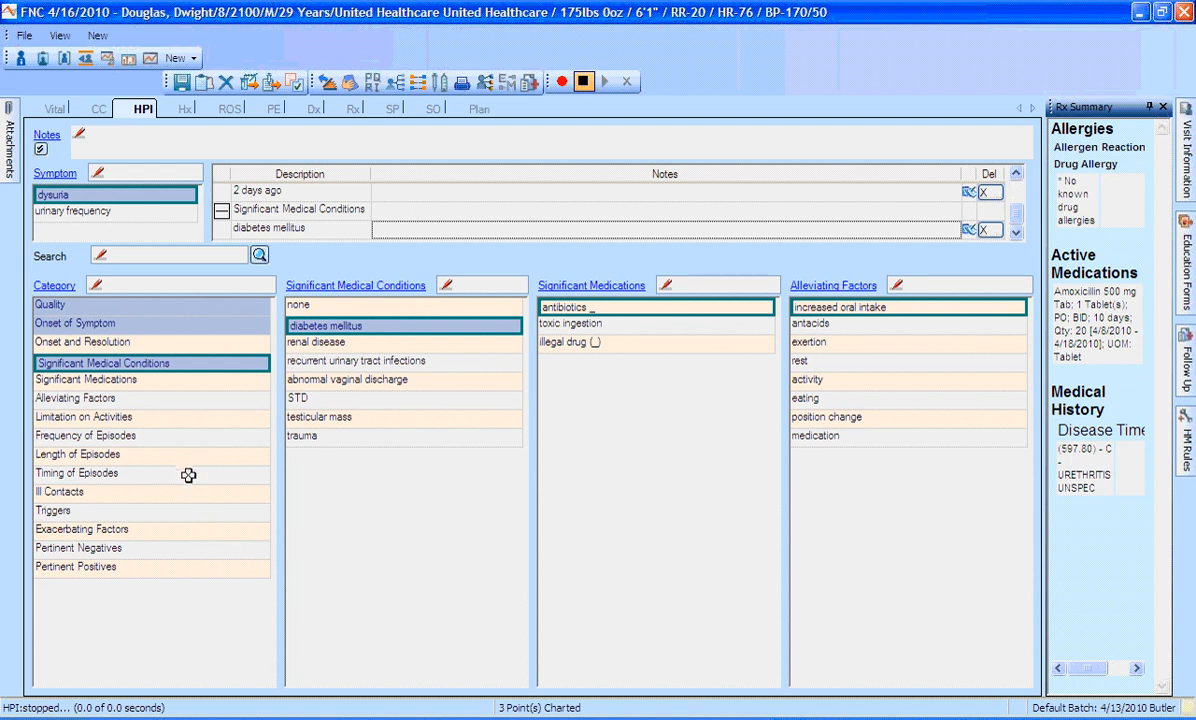
{"action": "left_click", "coordinate": [183, 399]}
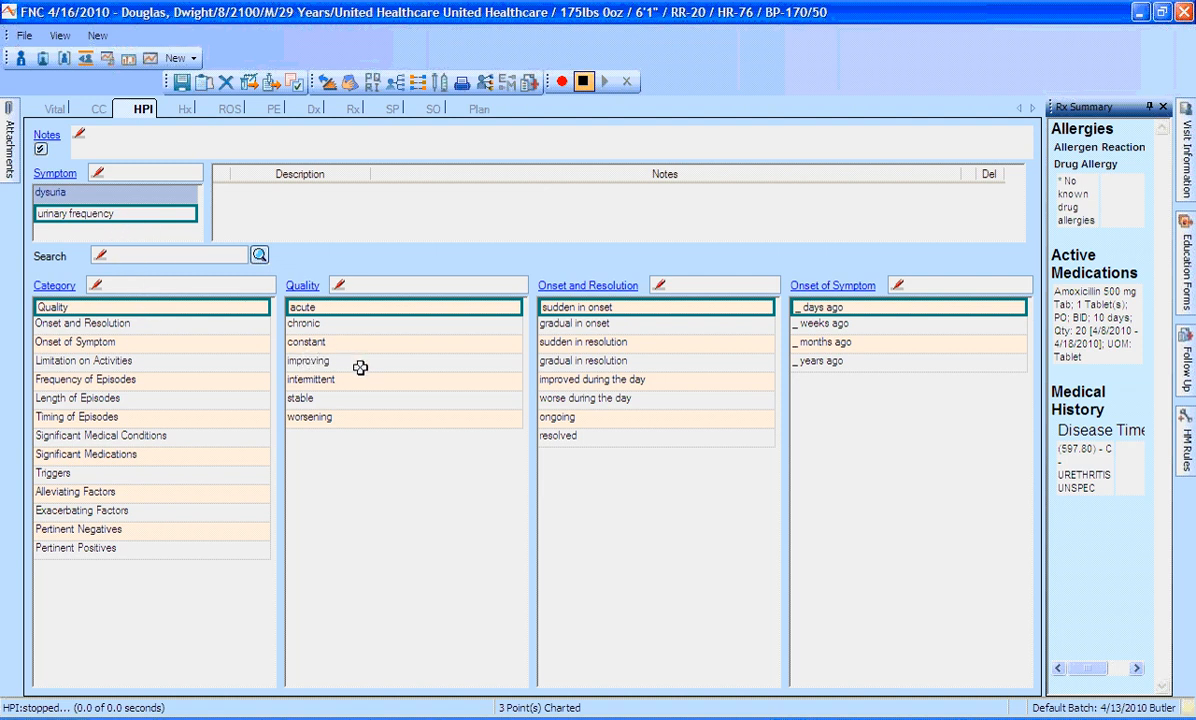
For urinary frequency, record the quality as worsening and the onset of symptom as "2 days ago"
{"action": "left_click", "coordinate": [356, 419]}
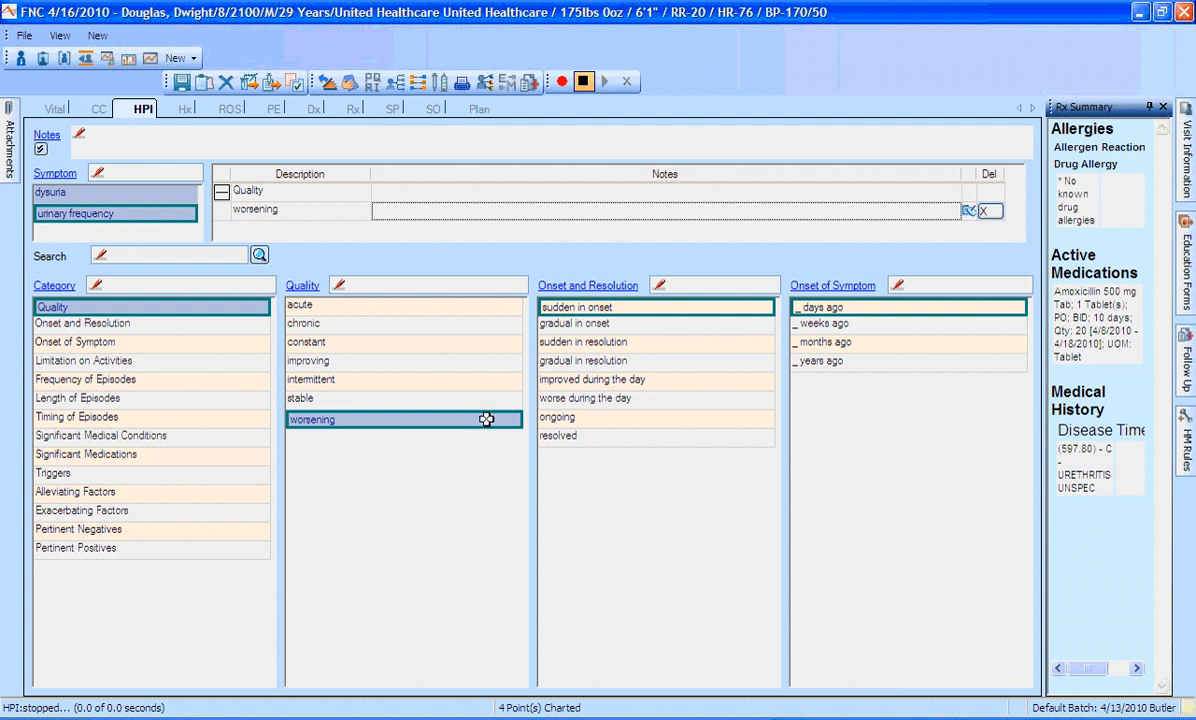
{"action": "left_click", "coordinate": [835, 306]}
{"action": "type", "text": "2 days ago"}
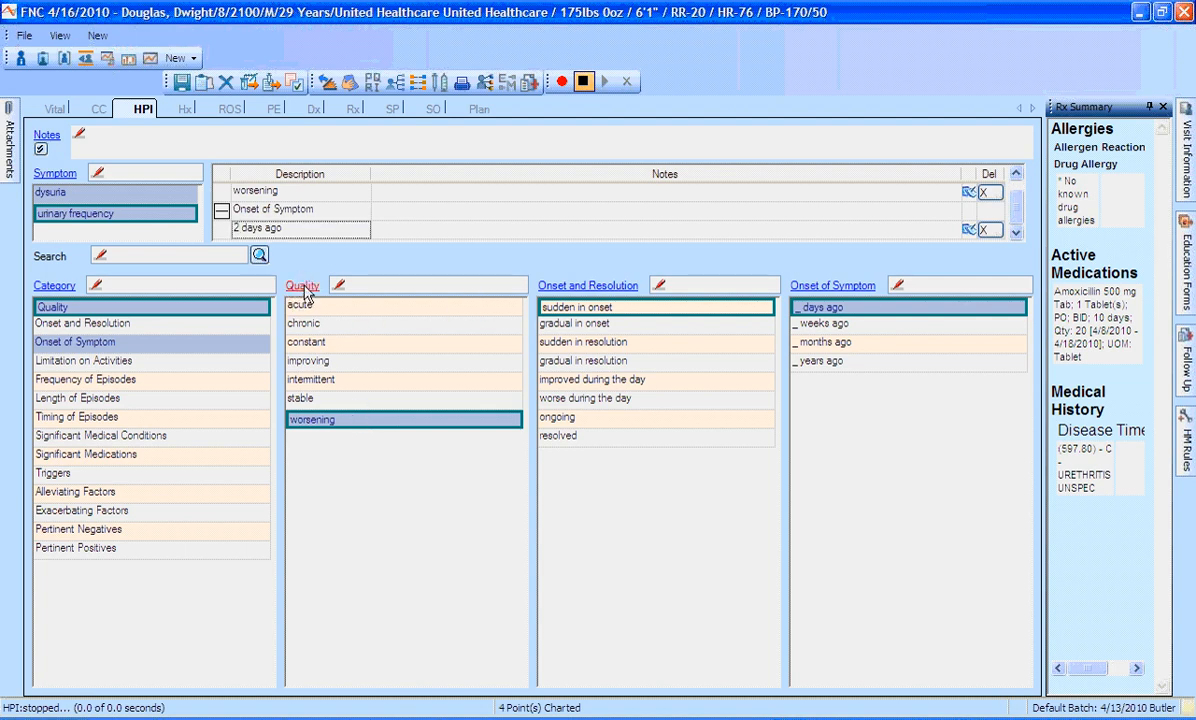
Hide acute, chronic, constant, improving, intermittent and stable from the Quality descriptions for urinary frequency and save the change
{"action": "left_click", "coordinate": [301, 286]}
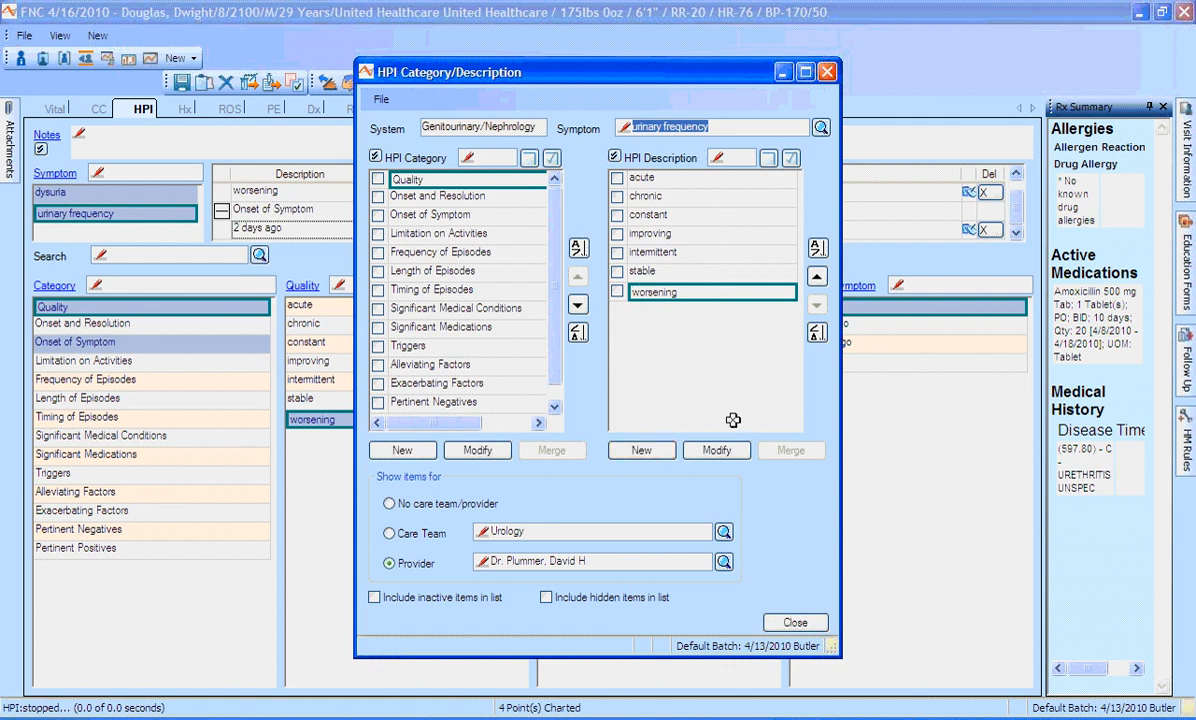
{"action": "left_click", "coordinate": [795, 622]}
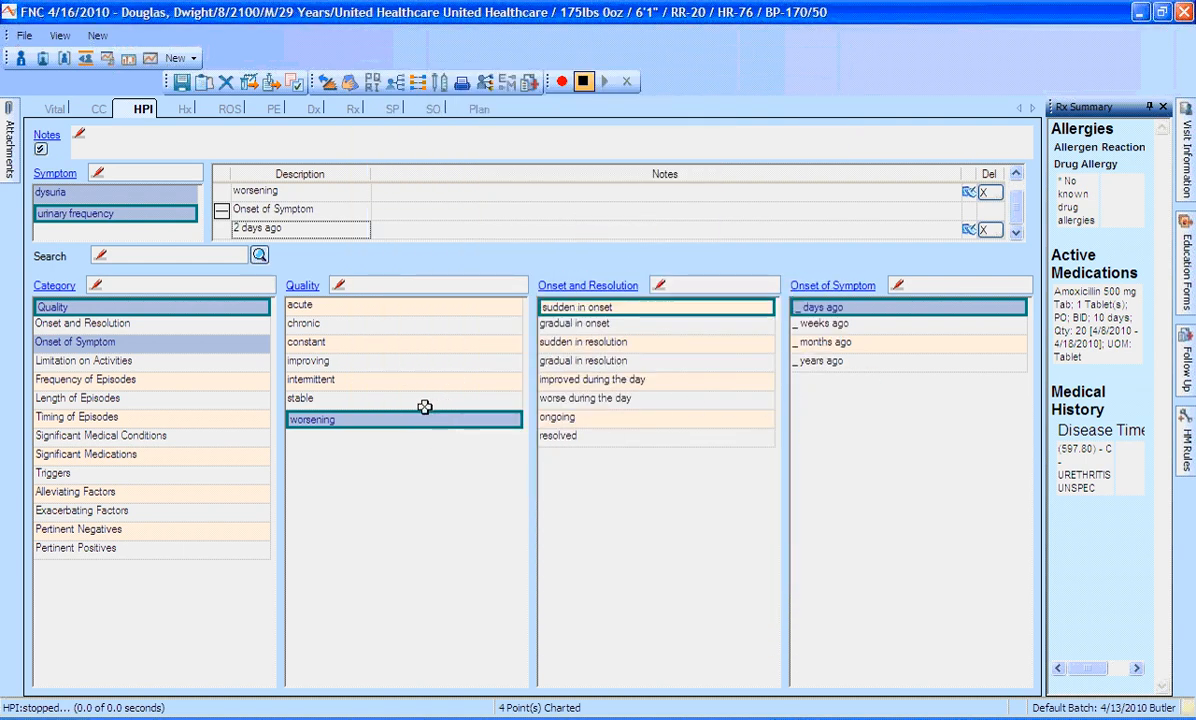
{"action": "left_click", "coordinate": [54, 287]}
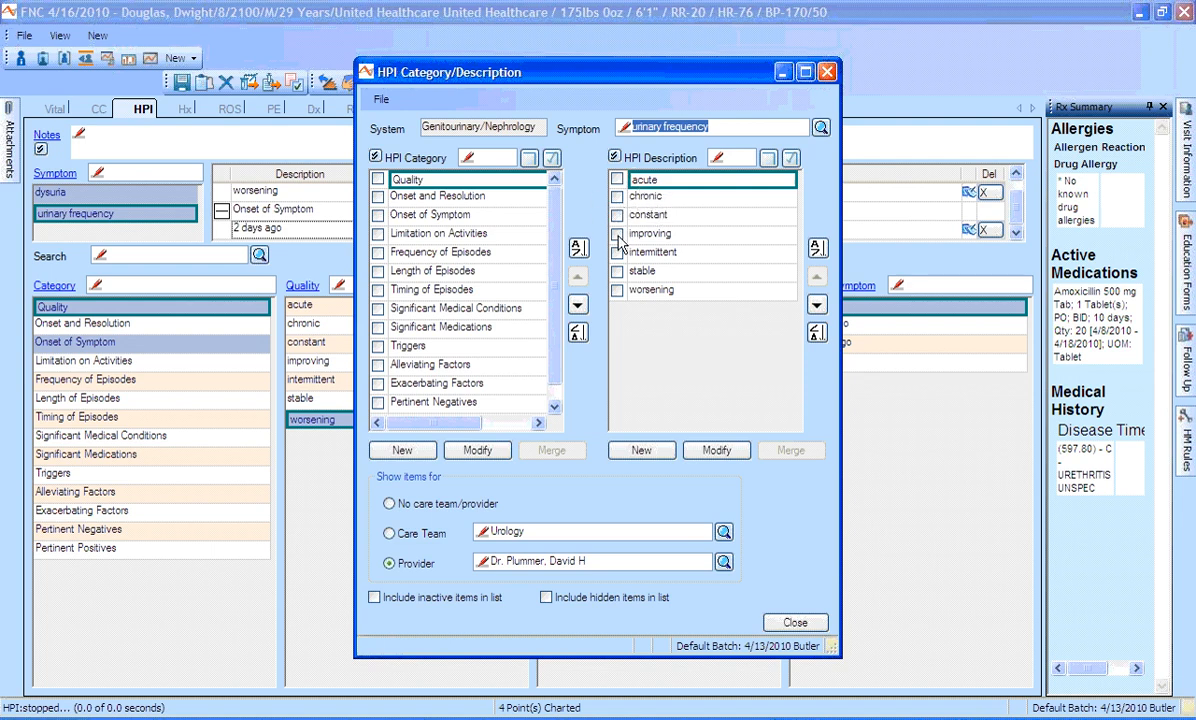
{"action": "left_click", "coordinate": [616, 180]}
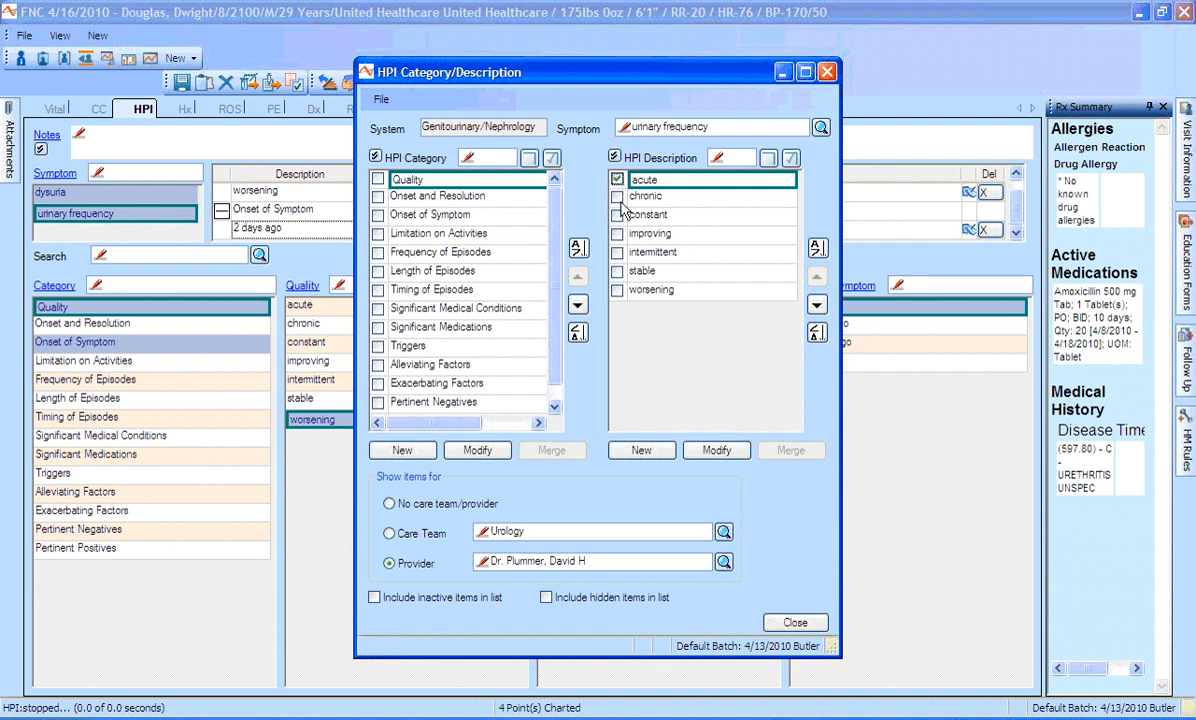
{"action": "left_click", "coordinate": [617, 198]}
{"action": "left_click", "coordinate": [617, 215]}
{"action": "left_click", "coordinate": [617, 233]}
{"action": "left_click", "coordinate": [617, 252]}
{"action": "left_click", "coordinate": [617, 271]}
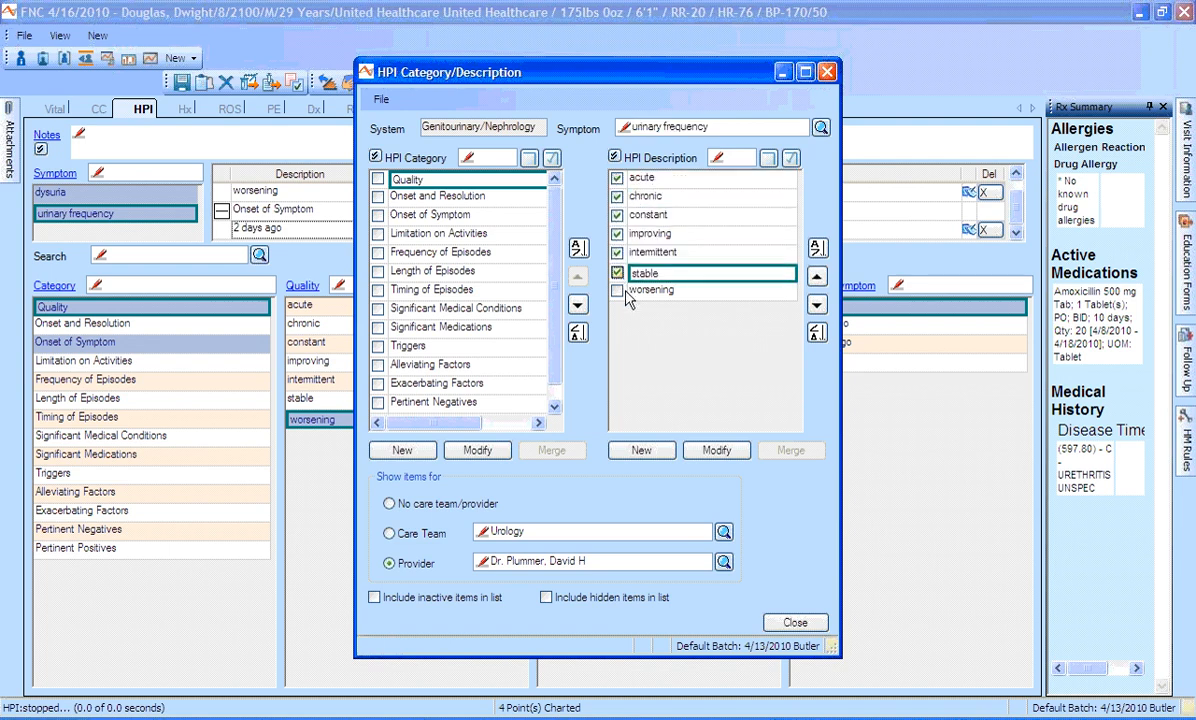
{"action": "left_click", "coordinate": [795, 622]}
{"action": "left_click", "coordinate": [522, 412]}
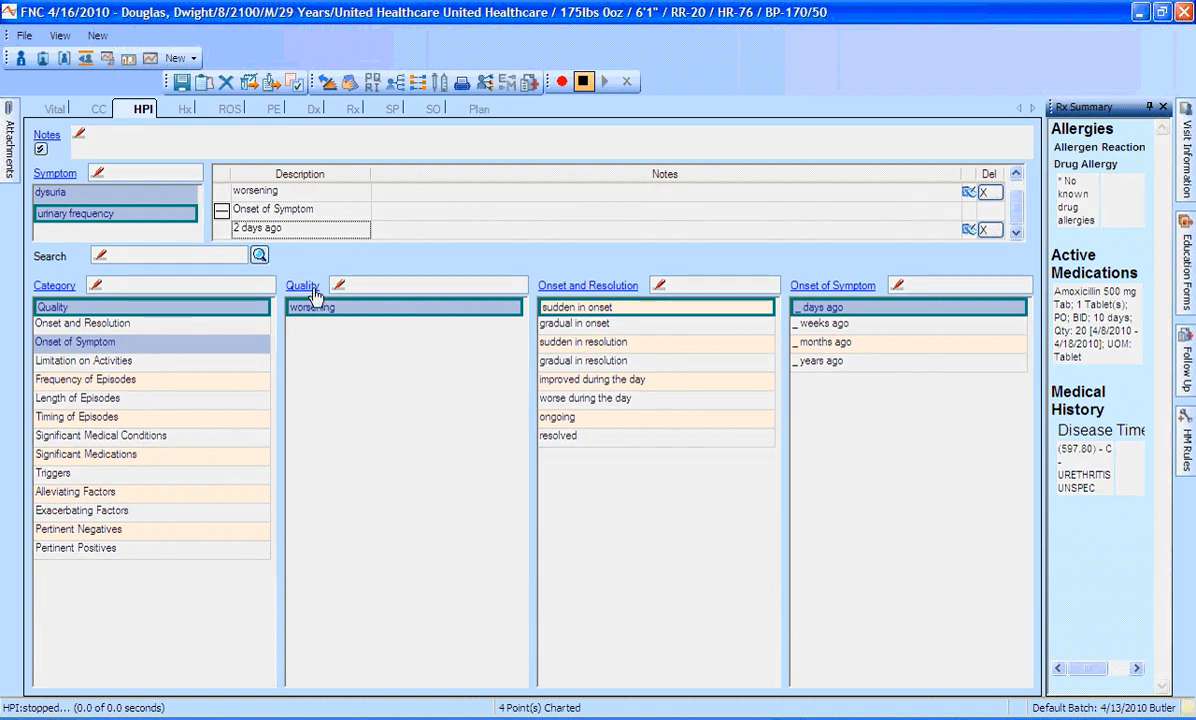
Include hidden items in the Quality description list, unhide acute, chronic, constant, improving, intermittent and stable, and save the change
{"action": "left_click", "coordinate": [303, 286]}
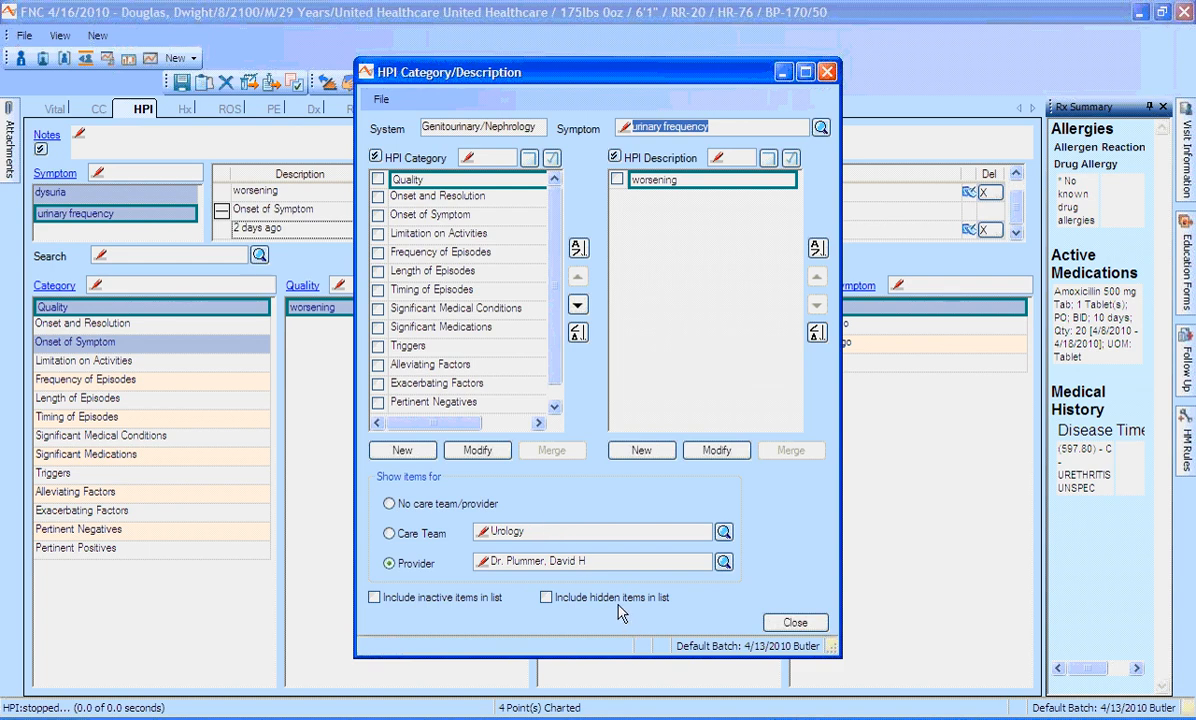
{"action": "left_click", "coordinate": [588, 598]}
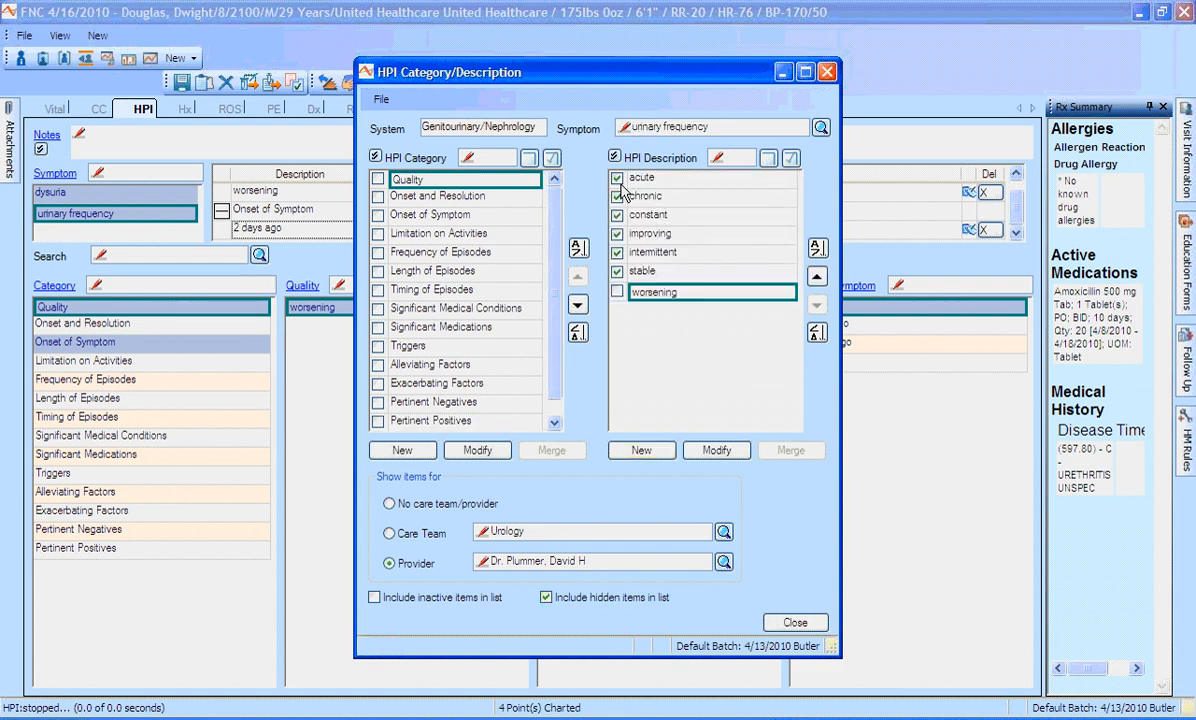
{"action": "left_click", "coordinate": [620, 182]}
{"action": "left_click", "coordinate": [621, 201]}
{"action": "left_click", "coordinate": [623, 220]}
{"action": "left_click", "coordinate": [620, 234]}
{"action": "left_click", "coordinate": [620, 253]}
{"action": "left_click", "coordinate": [620, 272]}
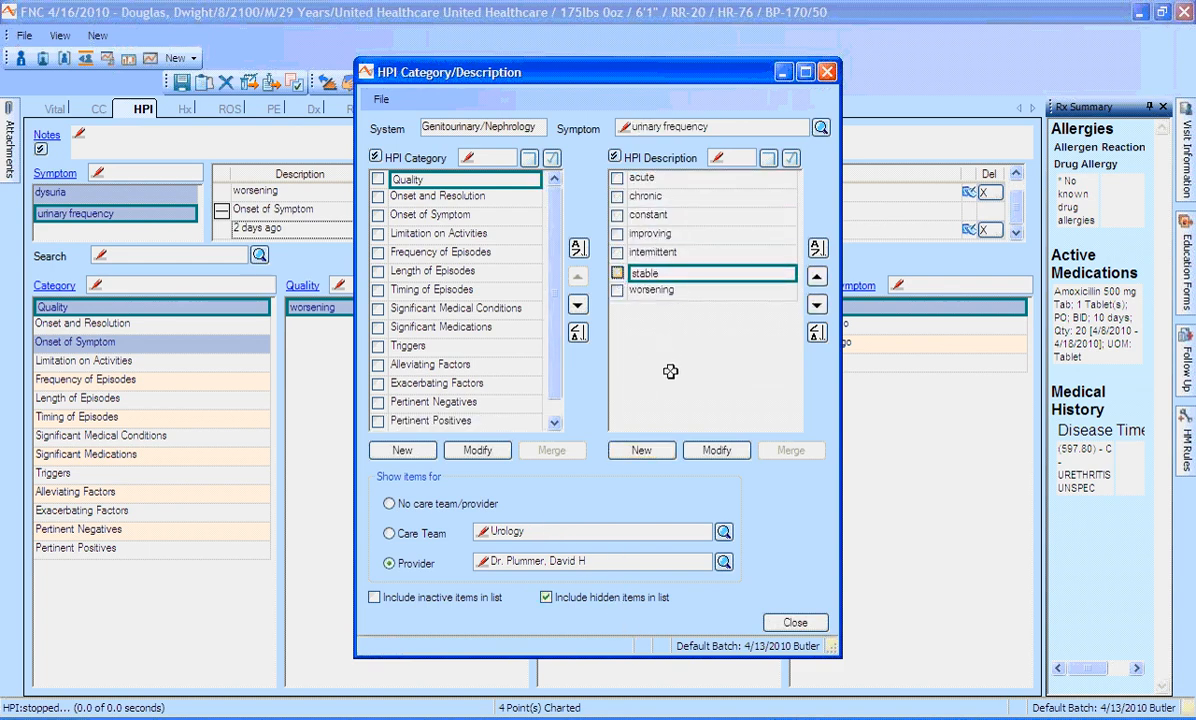
{"action": "left_click", "coordinate": [795, 622]}
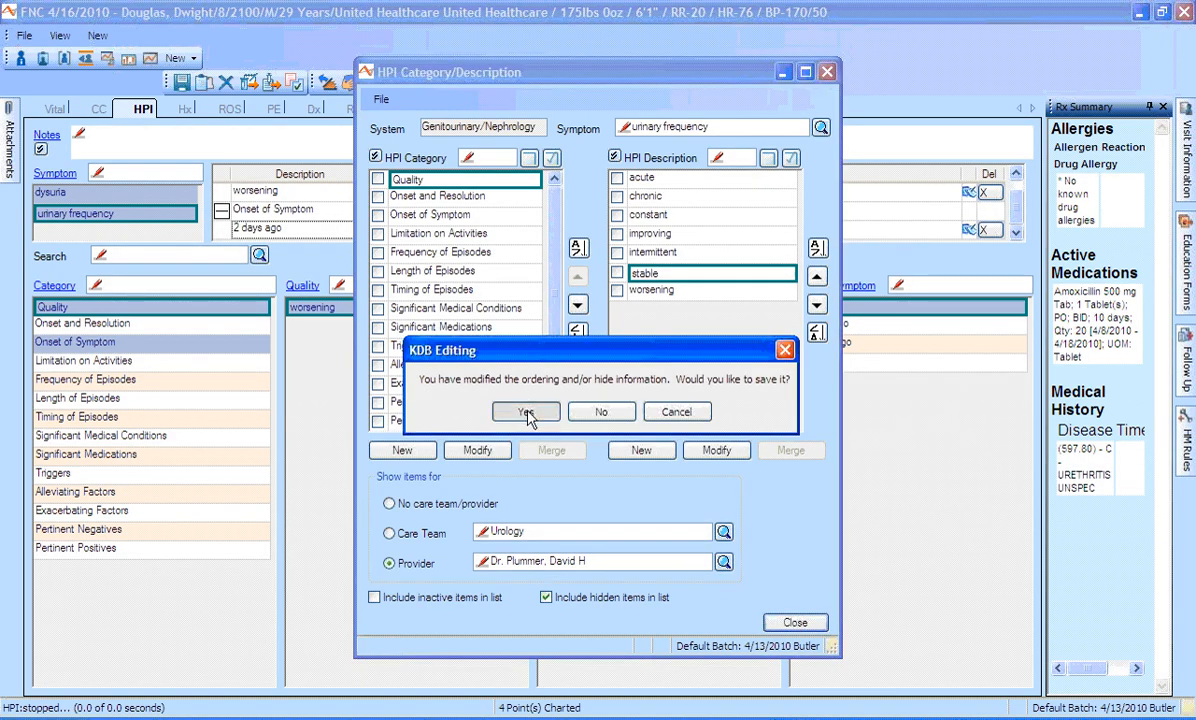
{"action": "left_click", "coordinate": [526, 414]}
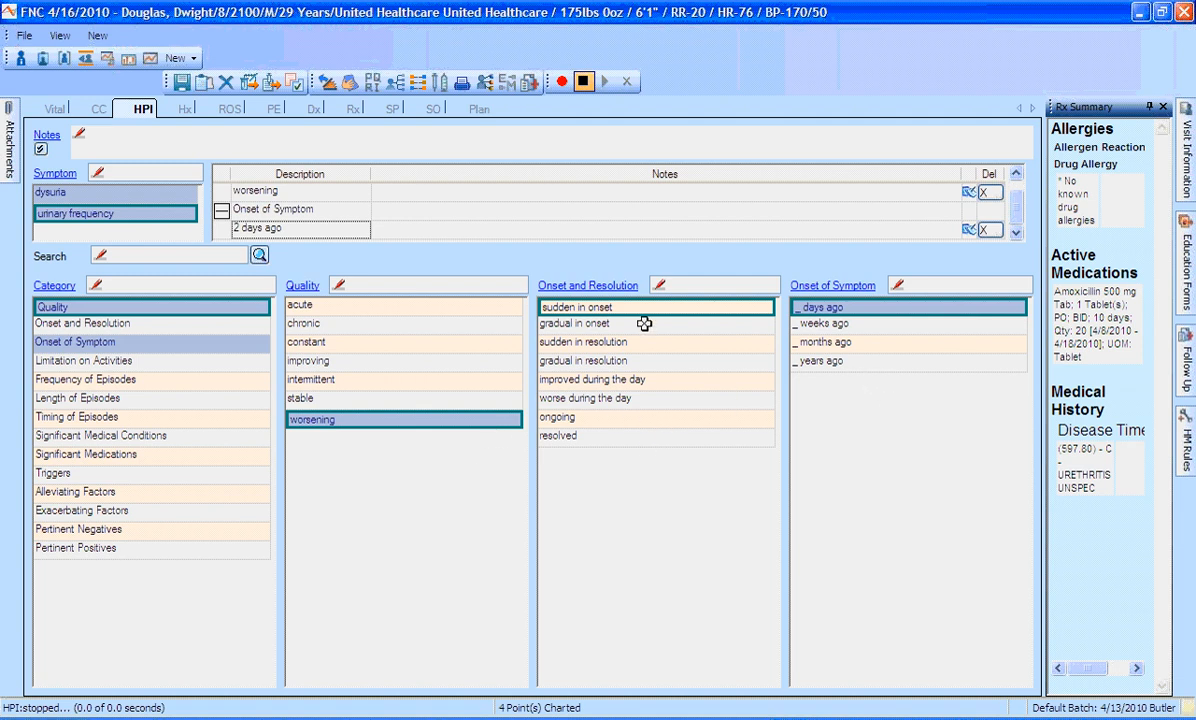
Add Diabetes to the patient's medical history
{"action": "left_click", "coordinate": [147, 113]}
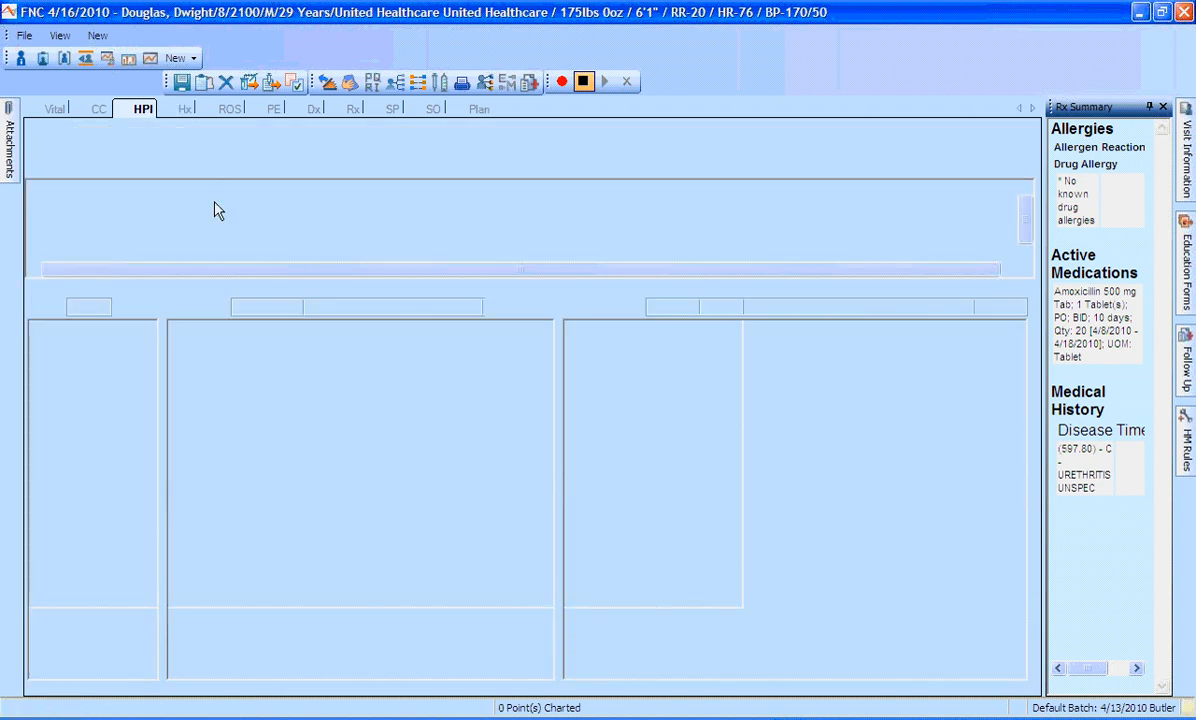
{"action": "left_click", "coordinate": [185, 110]}
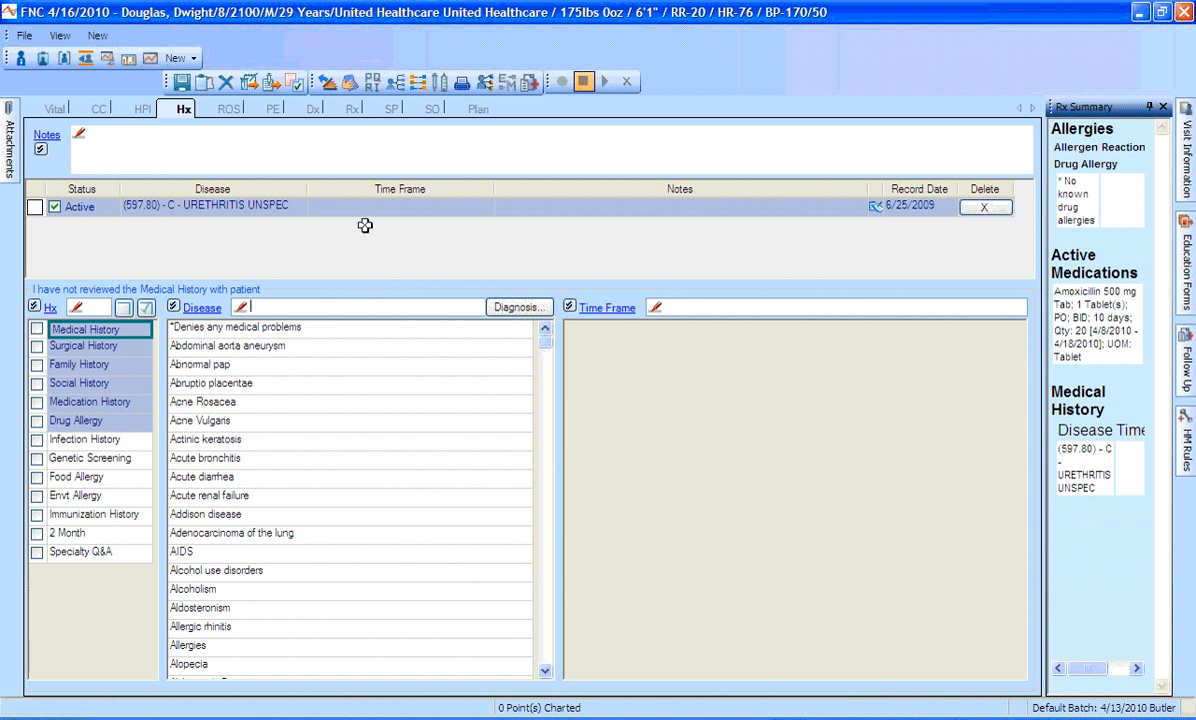
{"action": "type", "text": "dia"}
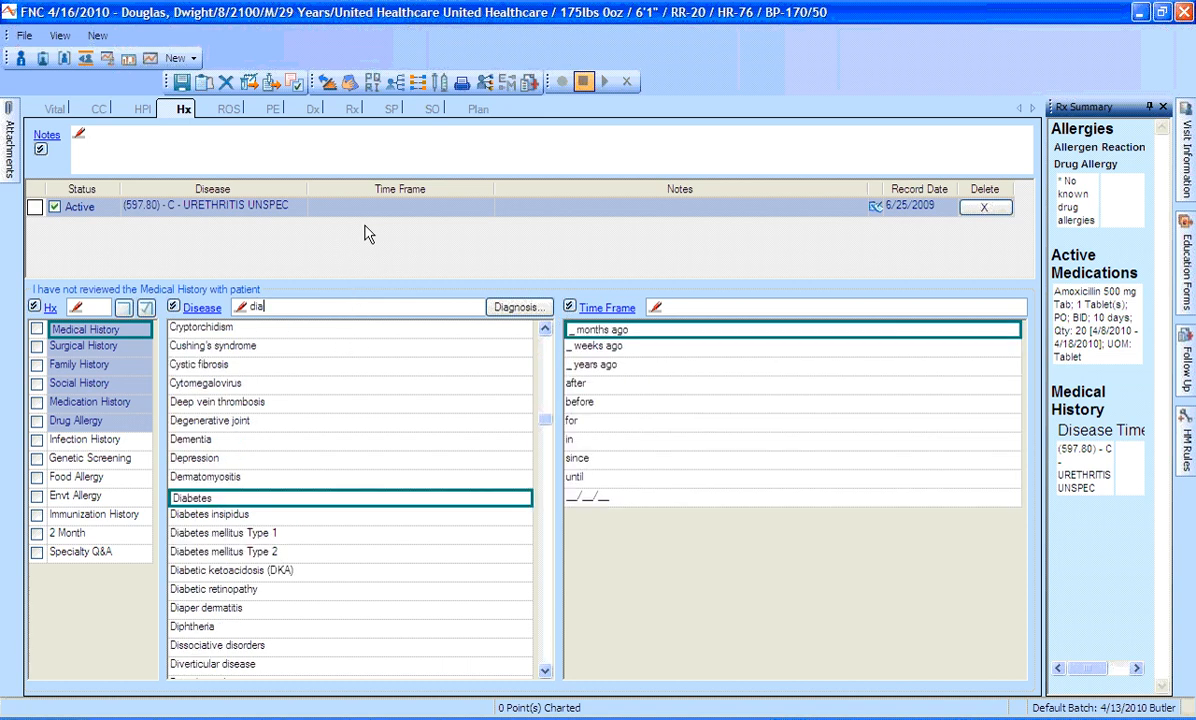
{"action": "left_click", "coordinate": [340, 497]}
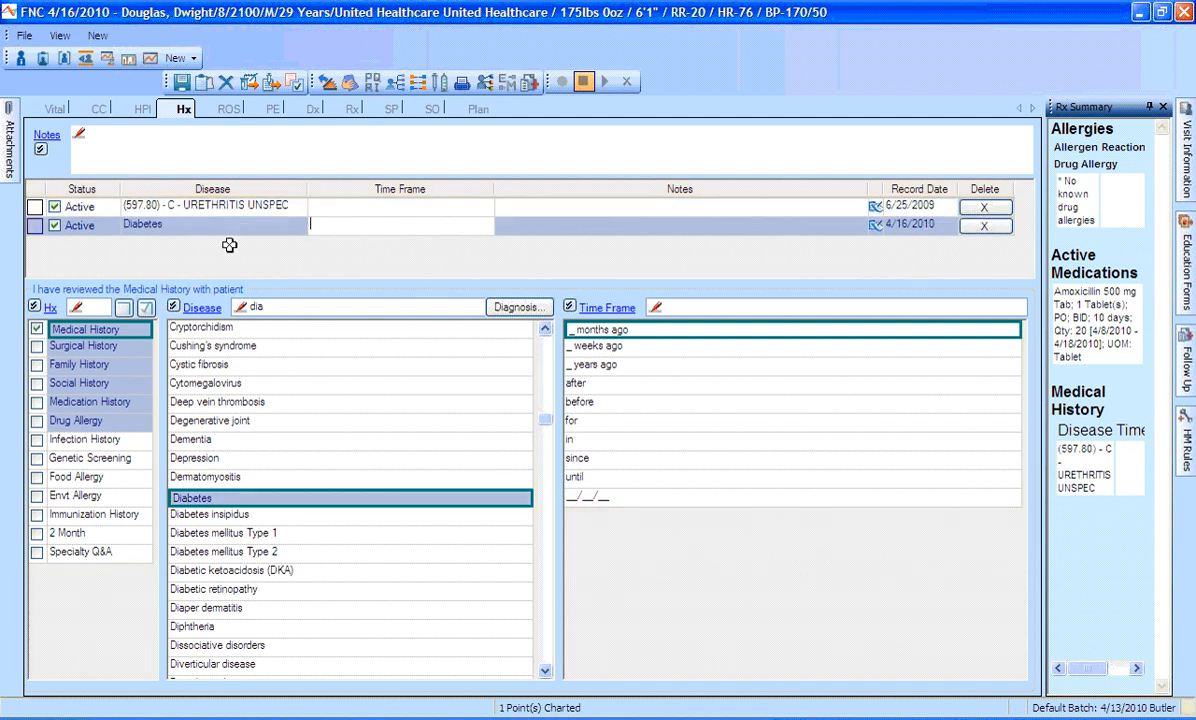
Review the patient's recorded surgical, family and social history entries
{"action": "left_click", "coordinate": [97, 343]}
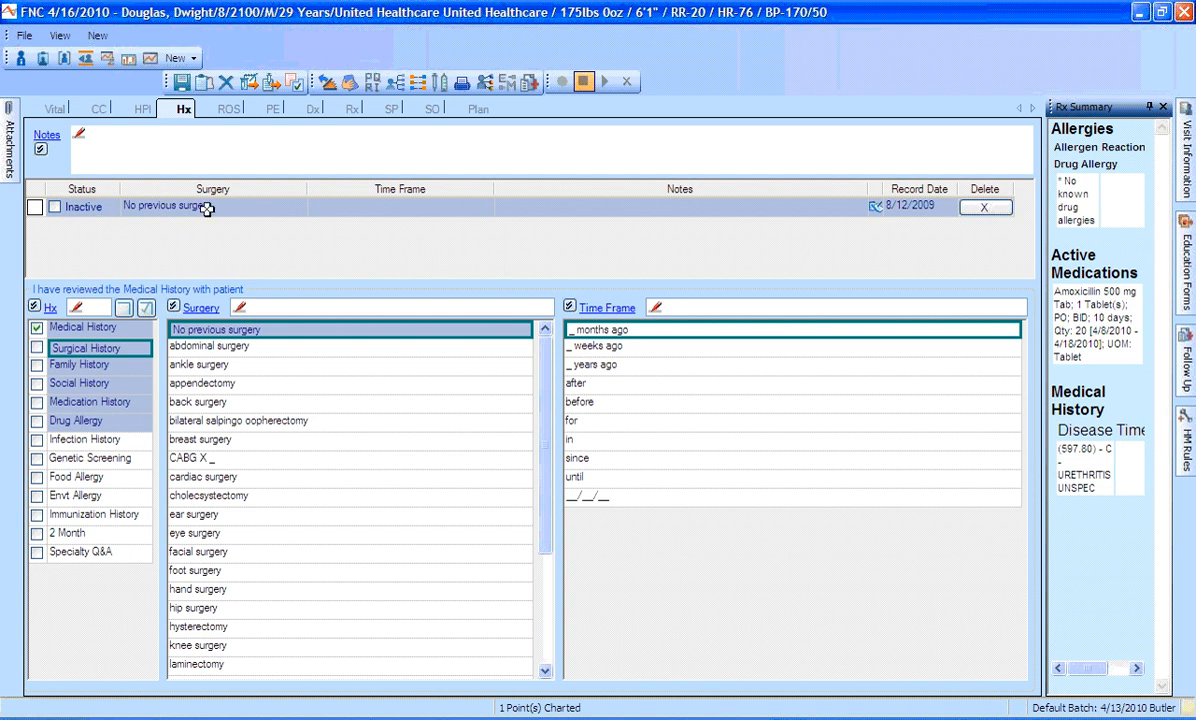
{"action": "left_click", "coordinate": [106, 366]}
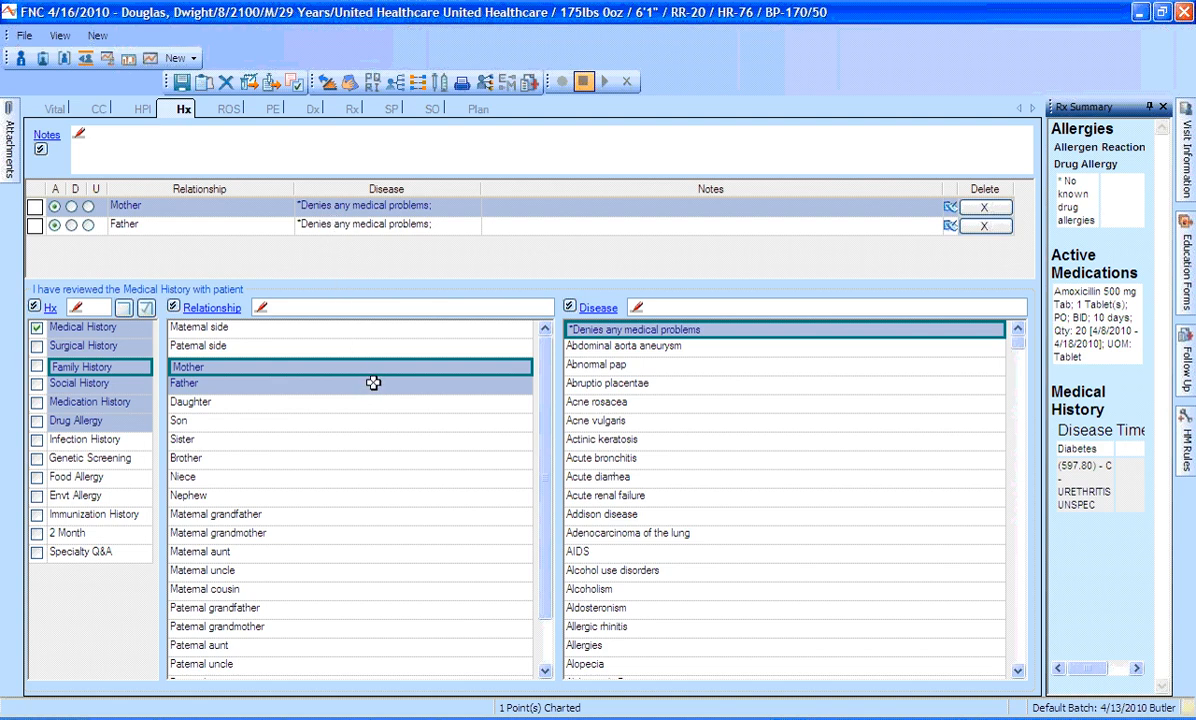
{"action": "left_click", "coordinate": [145, 383]}
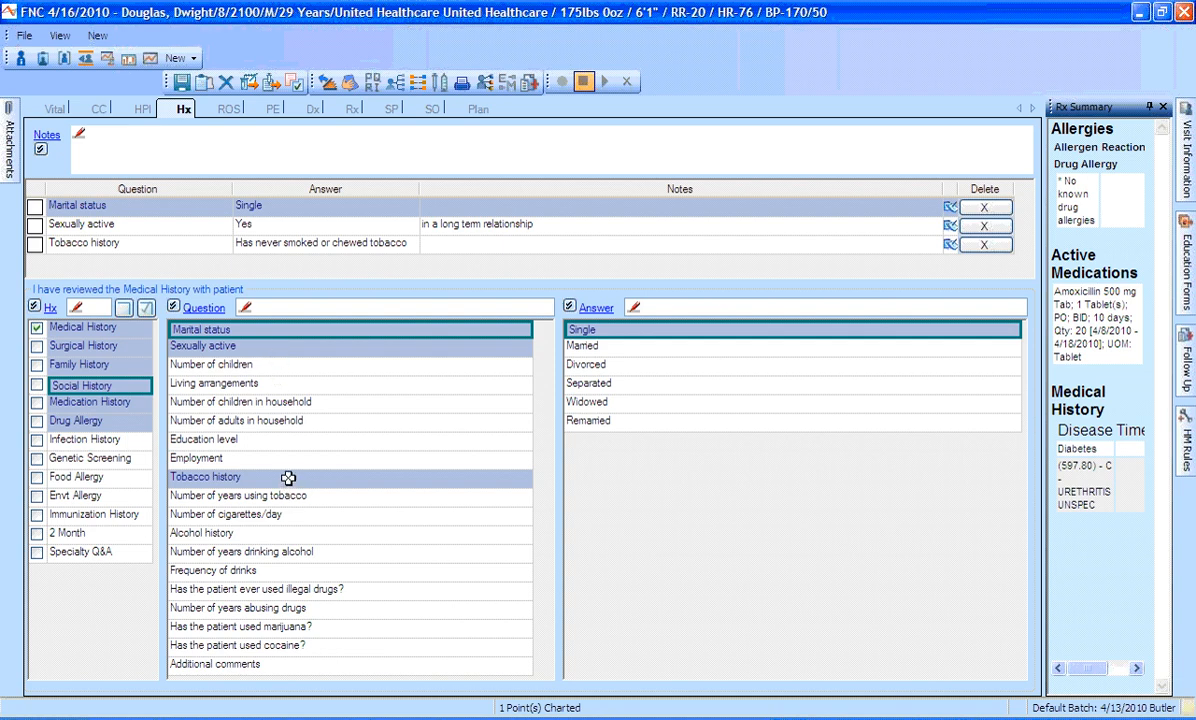
Record the alcohol history as currently drinks alcohol, with 15 years of drinking and a frequency of 1-4 drinks per week
{"action": "left_click", "coordinate": [312, 536]}
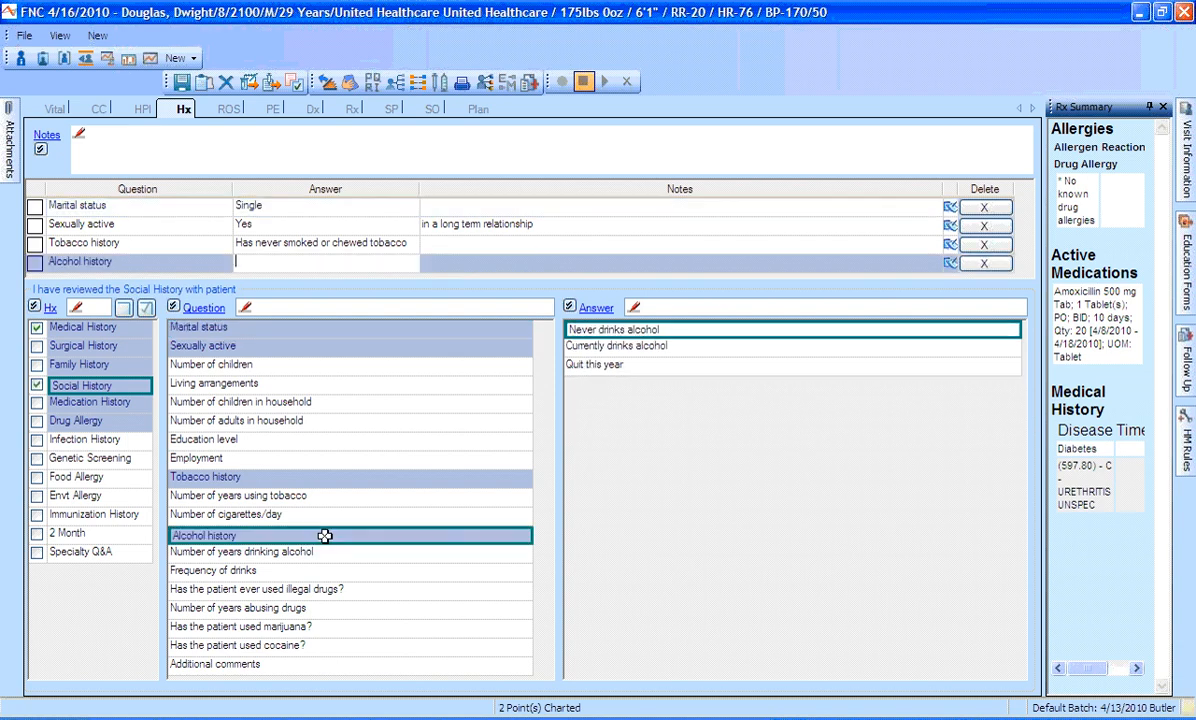
{"action": "left_click", "coordinate": [681, 347]}
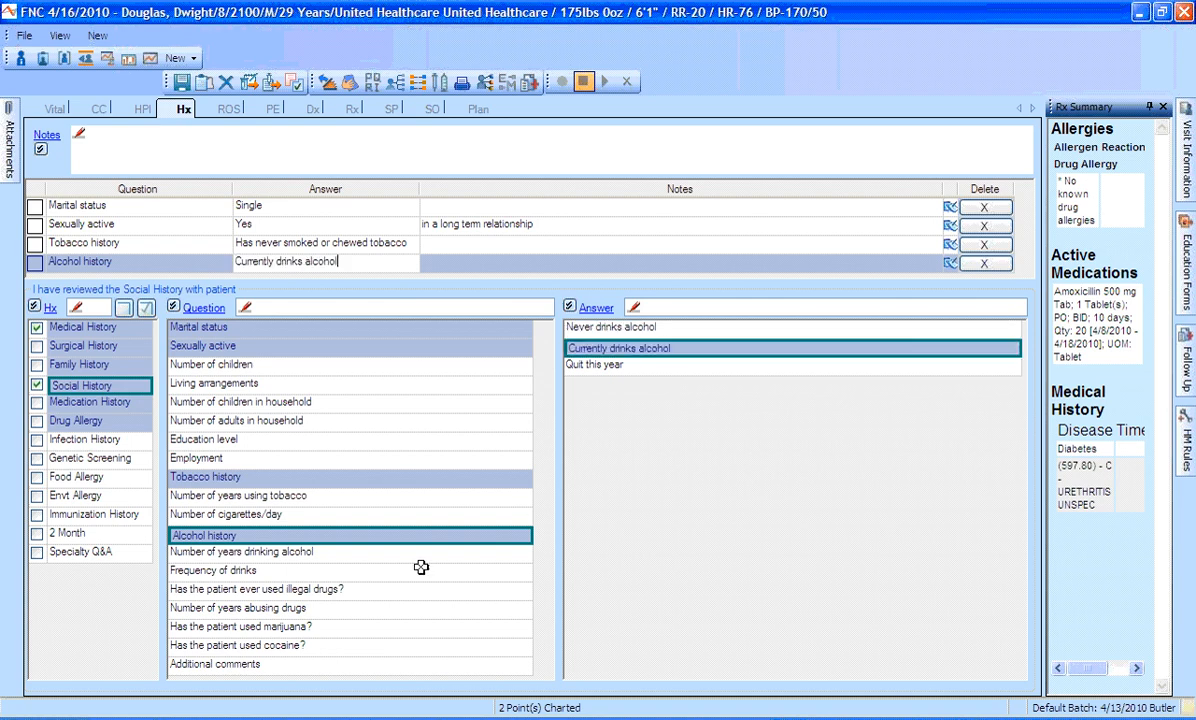
{"action": "left_click", "coordinate": [307, 556]}
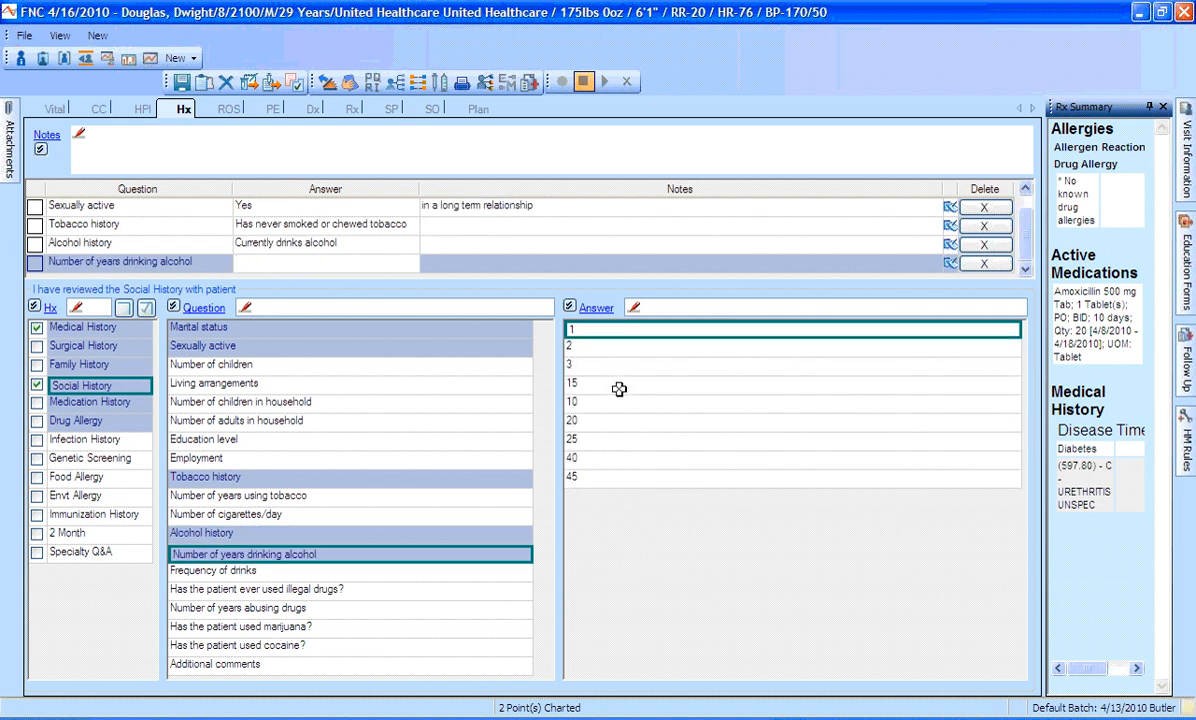
{"action": "left_click", "coordinate": [619, 384]}
{"action": "left_click", "coordinate": [420, 571]}
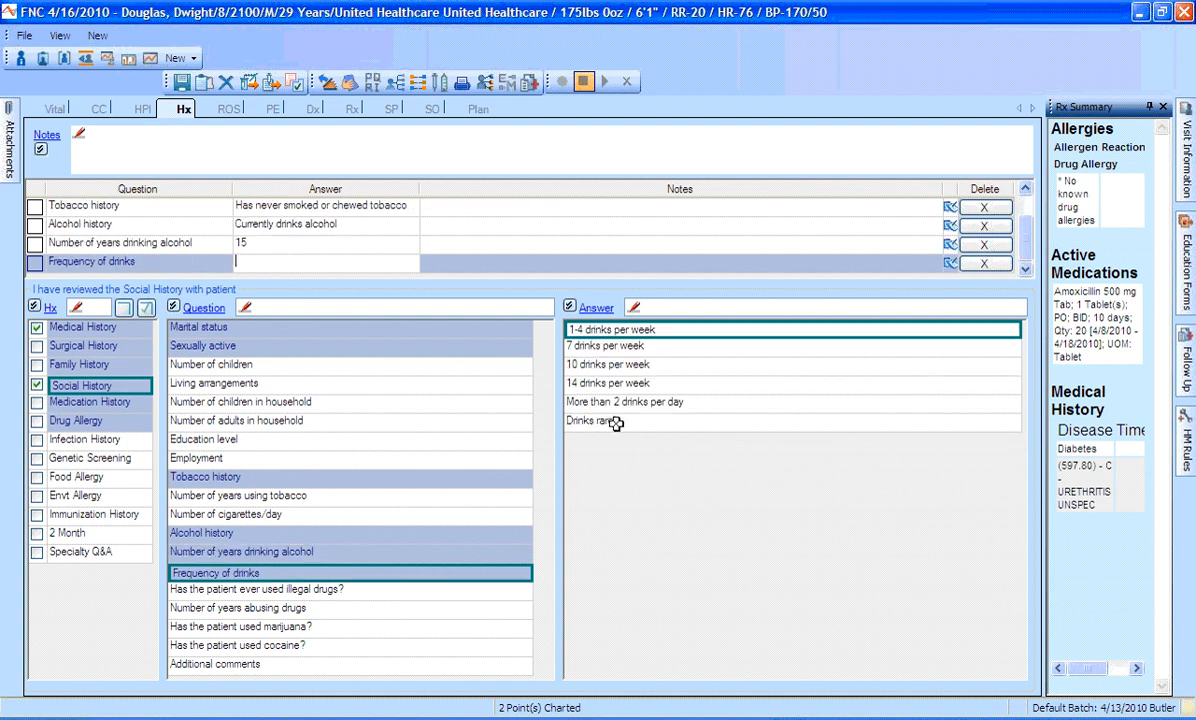
{"action": "left_click", "coordinate": [605, 329]}
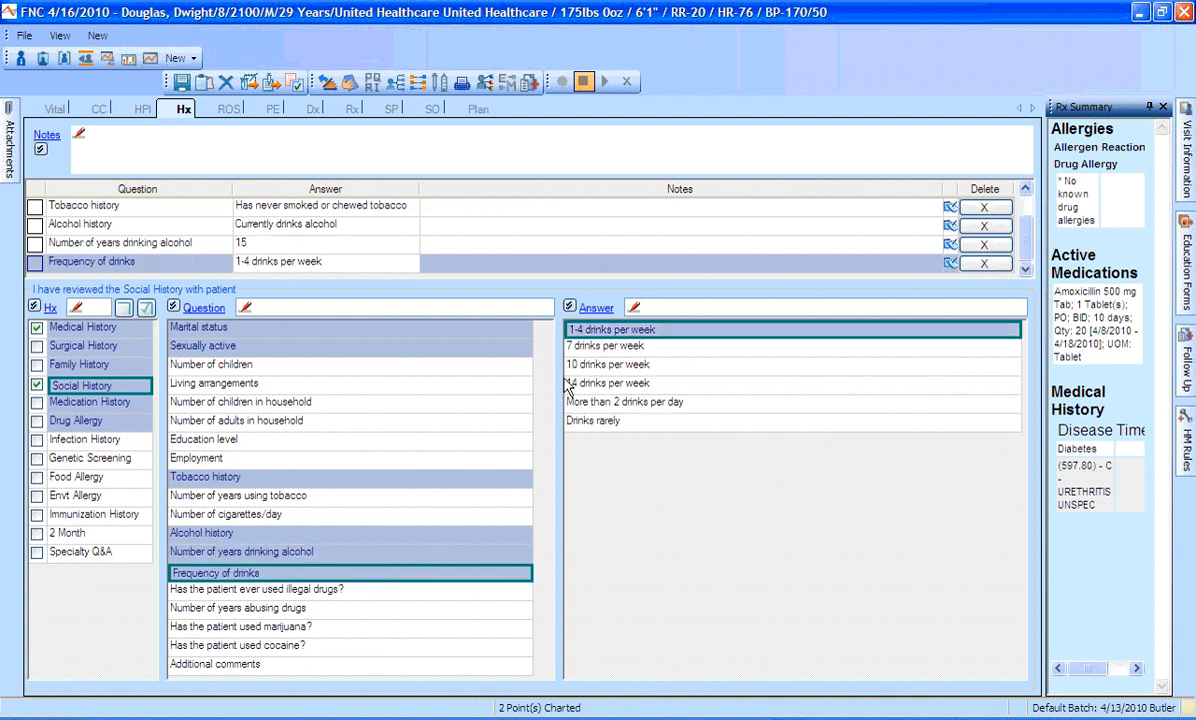
In the medication history, search for "glucophag", select Glucophage 500 mg Tab and choose to specify its SIG details
{"action": "left_click", "coordinate": [102, 403]}
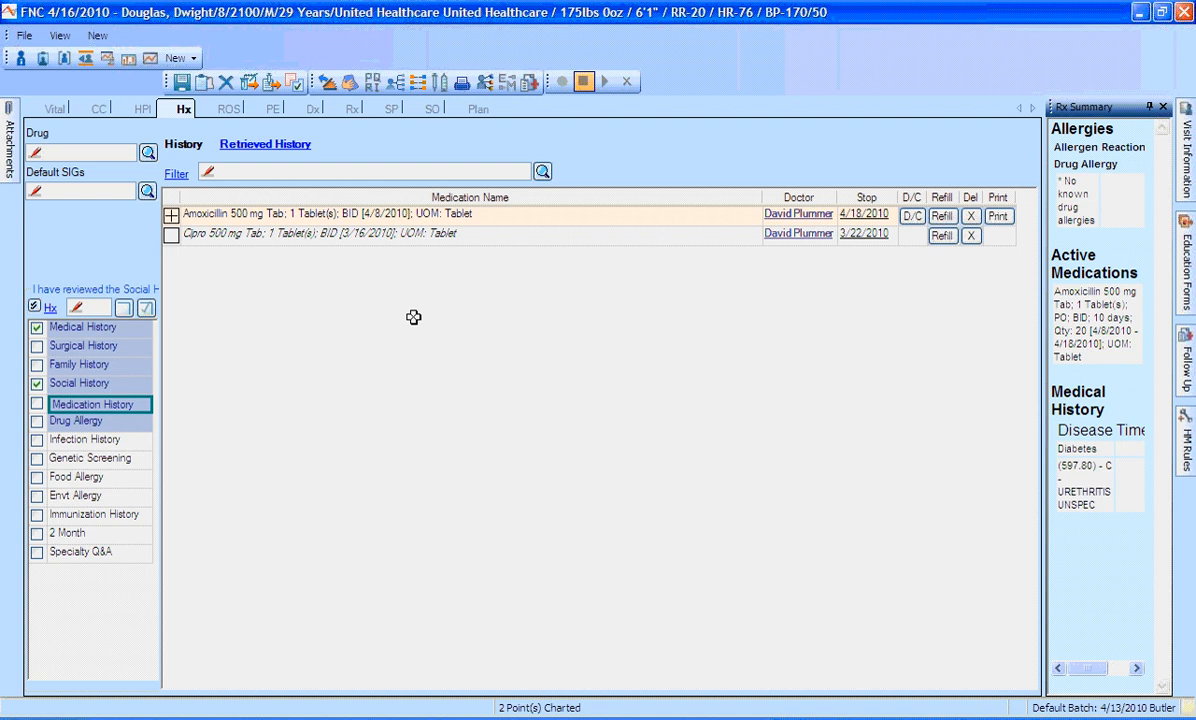
{"action": "type", "text": "glucophag"}
{"action": "key", "text": "Return"}
{"action": "key", "text": "Return"}
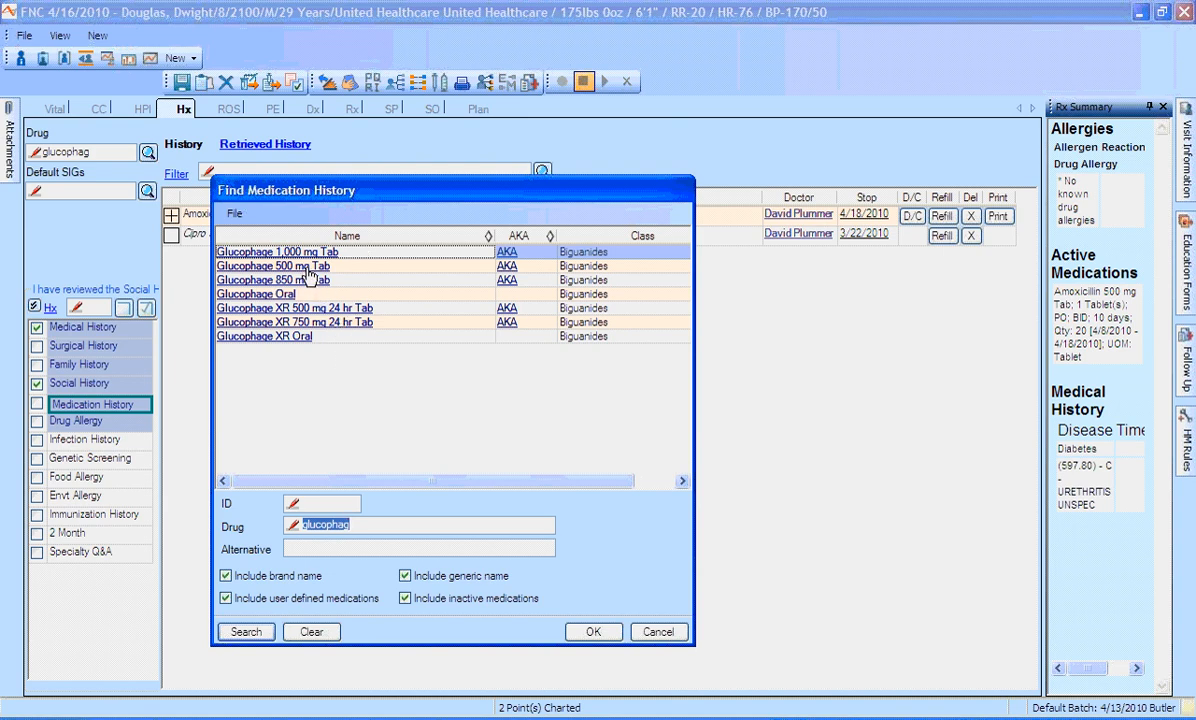
{"action": "double_click", "coordinate": [290, 265]}
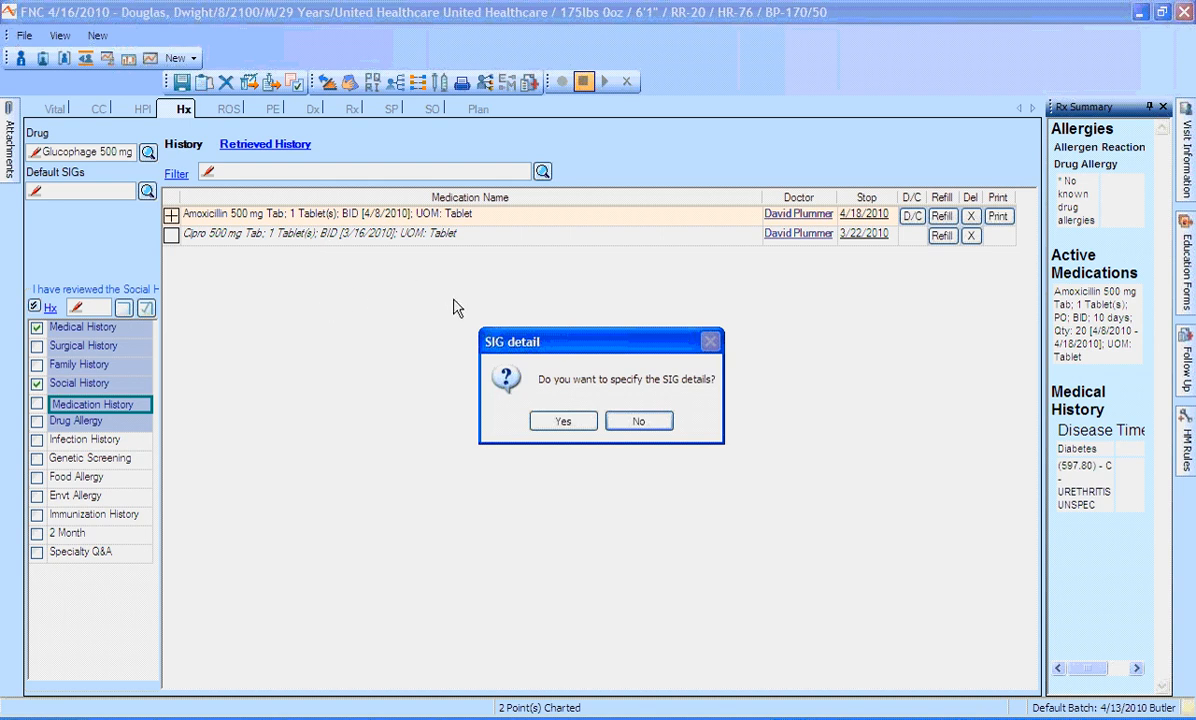
{"action": "left_click", "coordinate": [570, 422]}
{"action": "left_click", "coordinate": [565, 421]}
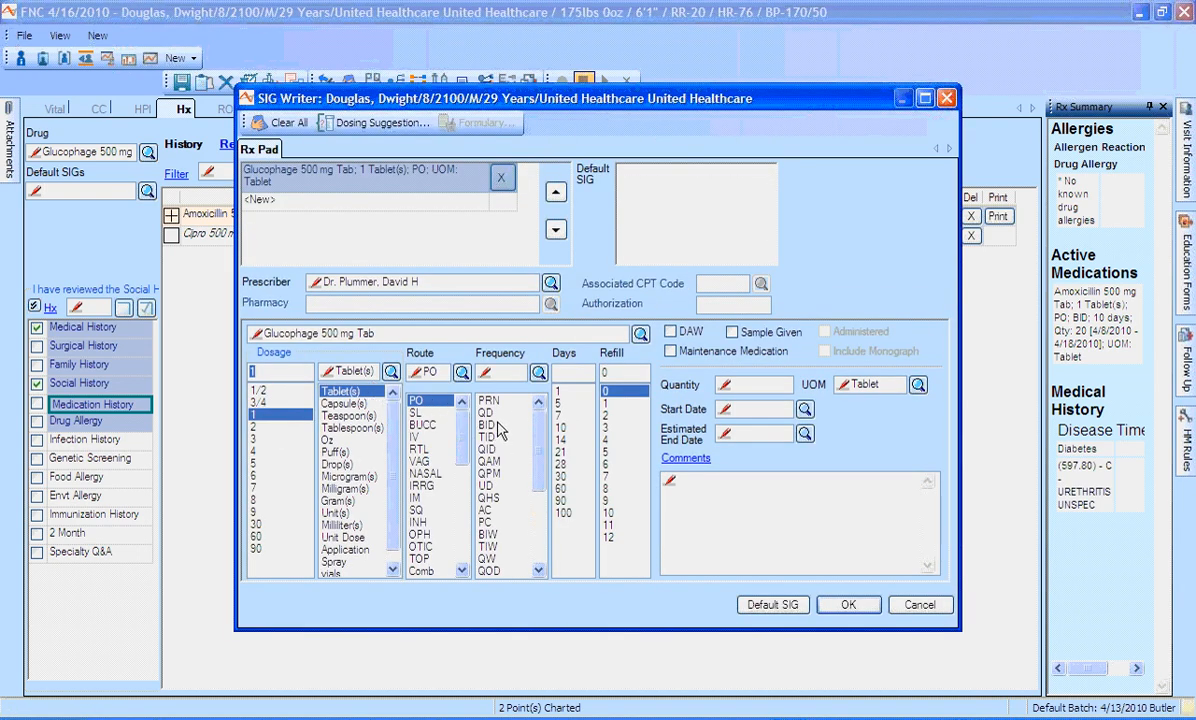
Set the Glucophage frequency to BID for 30 days and save it to the medication history
{"action": "left_click", "coordinate": [486, 424]}
{"action": "left_click", "coordinate": [560, 476]}
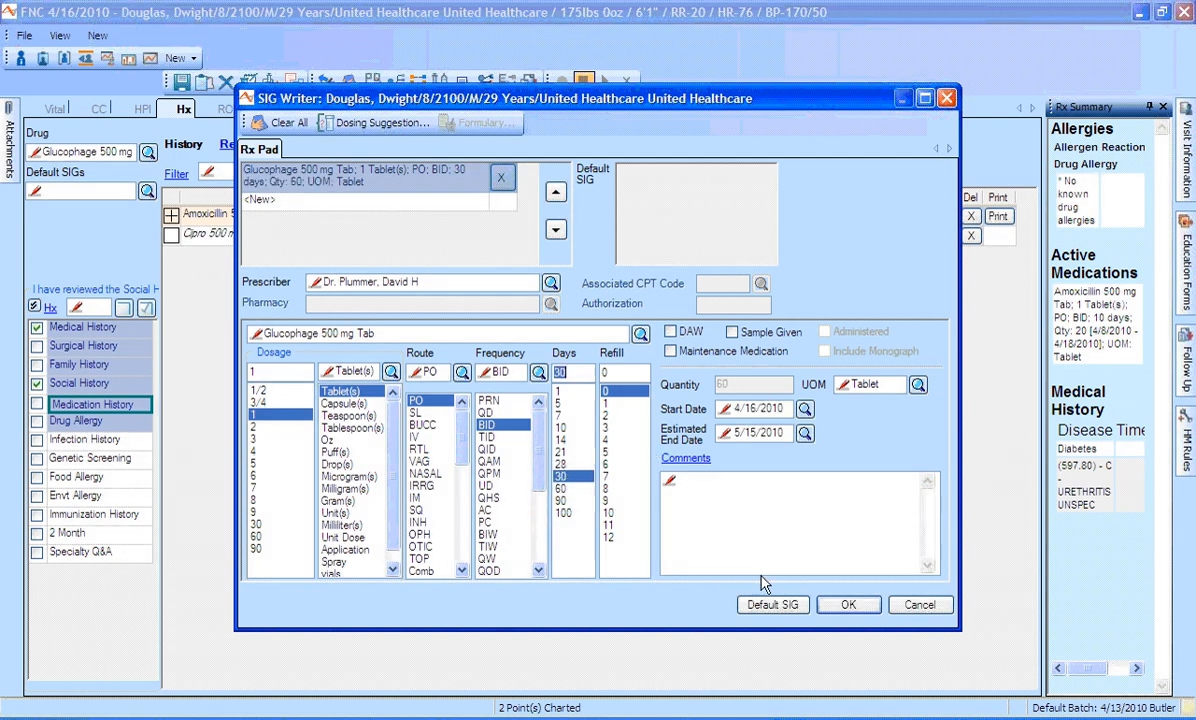
{"action": "left_click", "coordinate": [851, 608]}
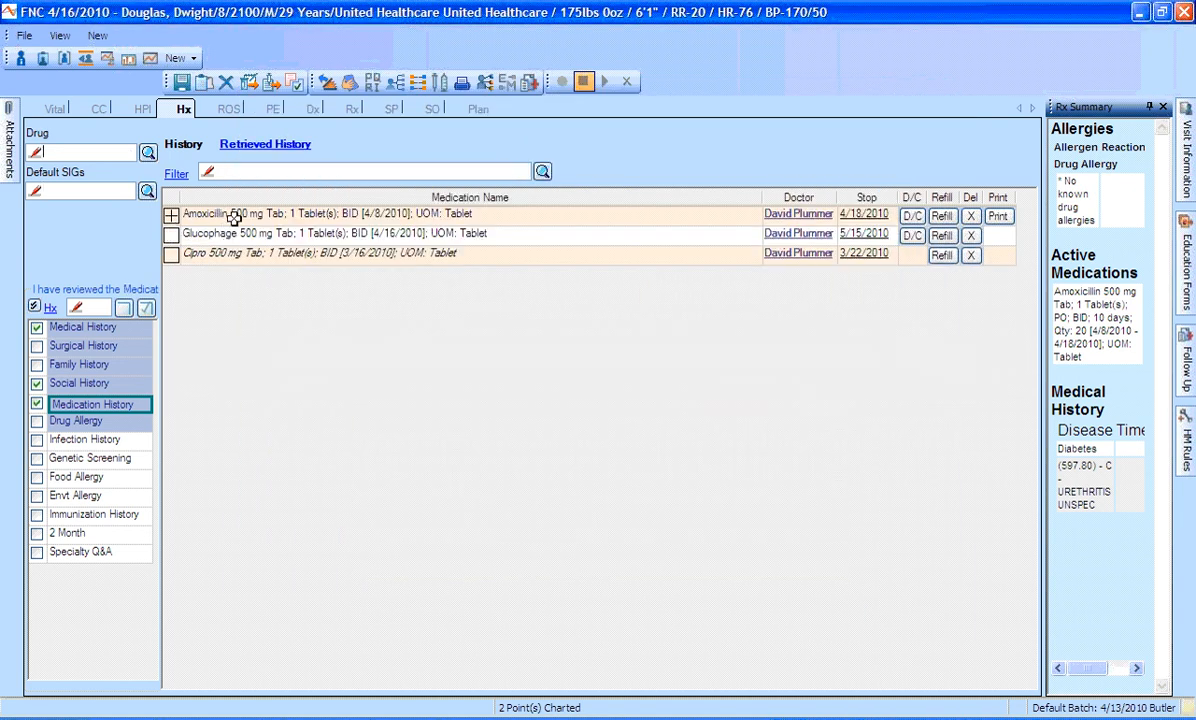
Find "sulf" among the drug allergens and add SULFA (SULFONAMIDE ANTIBIOTICS) to the patient's drug allergies
{"action": "left_click", "coordinate": [62, 146]}
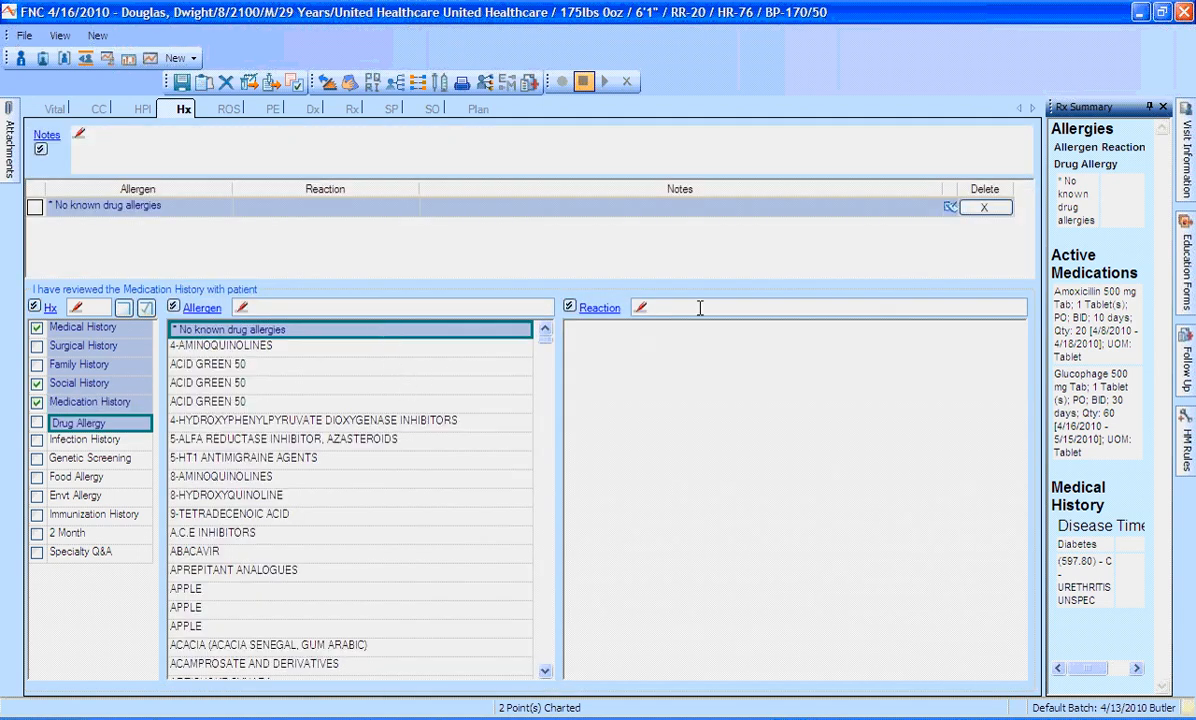
{"action": "left_click", "coordinate": [337, 303]}
{"action": "type", "text": "sulf"}
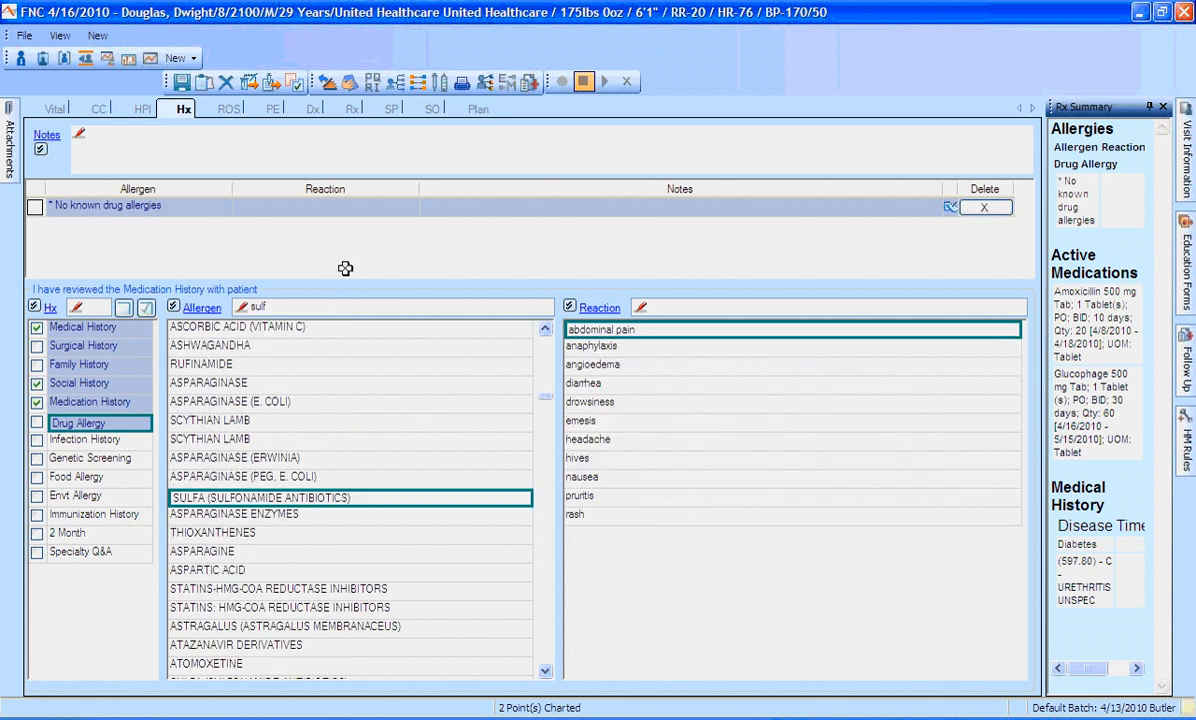
{"action": "left_click", "coordinate": [362, 495]}
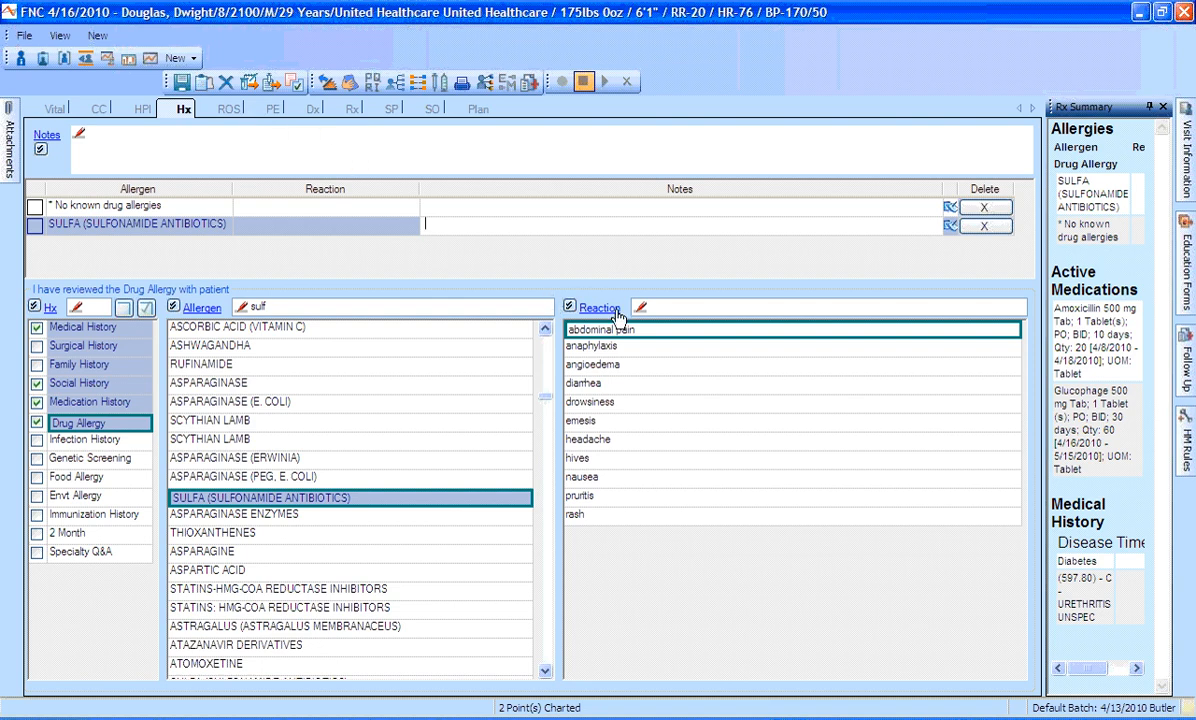
In the review of systems, mark all listed systems as reviewed at once and display the Constitutional symptoms
{"action": "left_click", "coordinate": [223, 113]}
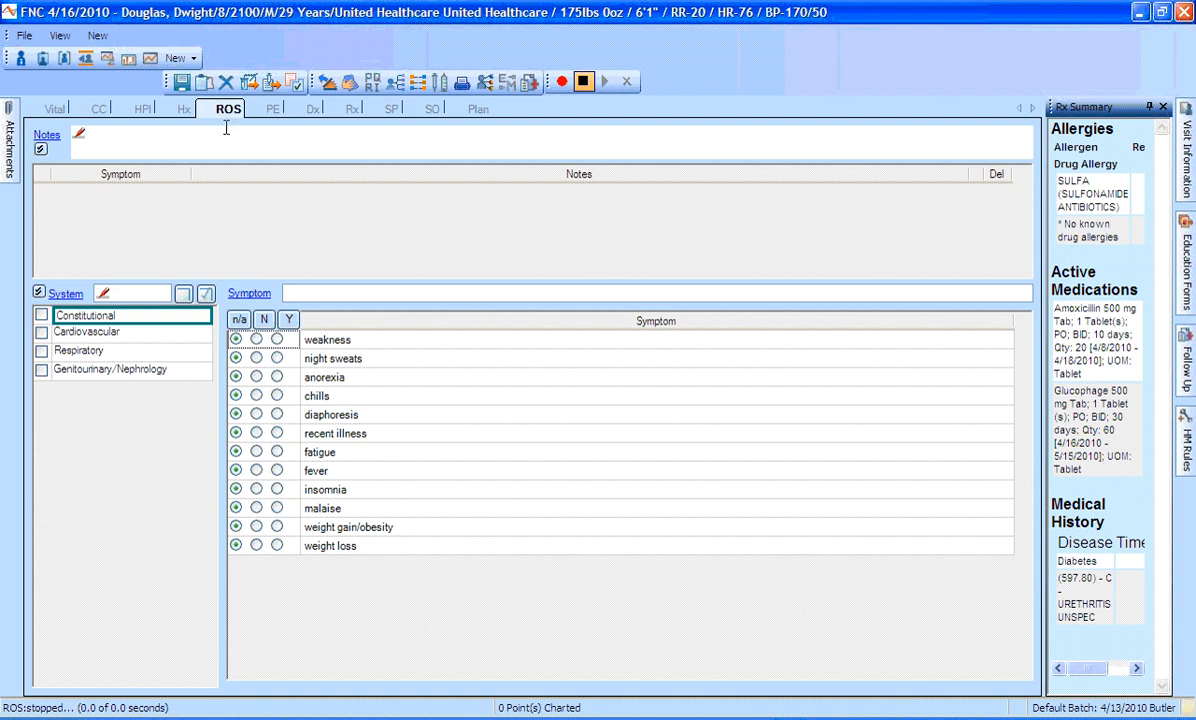
{"action": "left_click", "coordinate": [205, 295]}
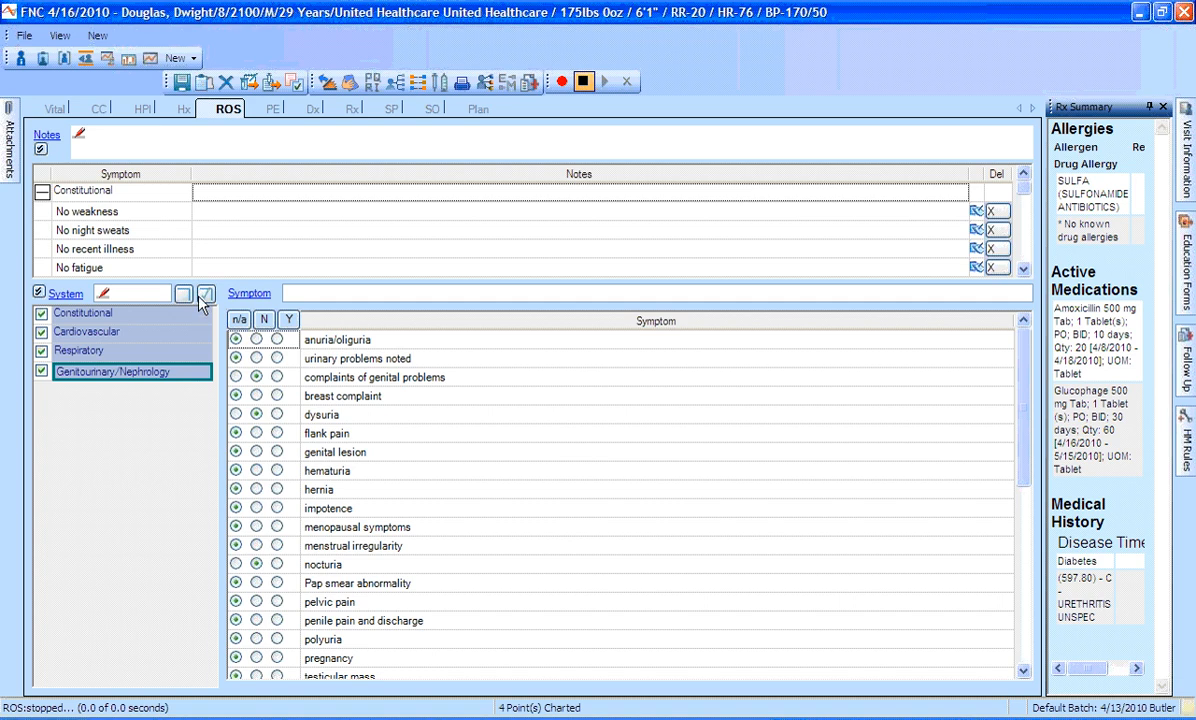
{"action": "left_click", "coordinate": [120, 316]}
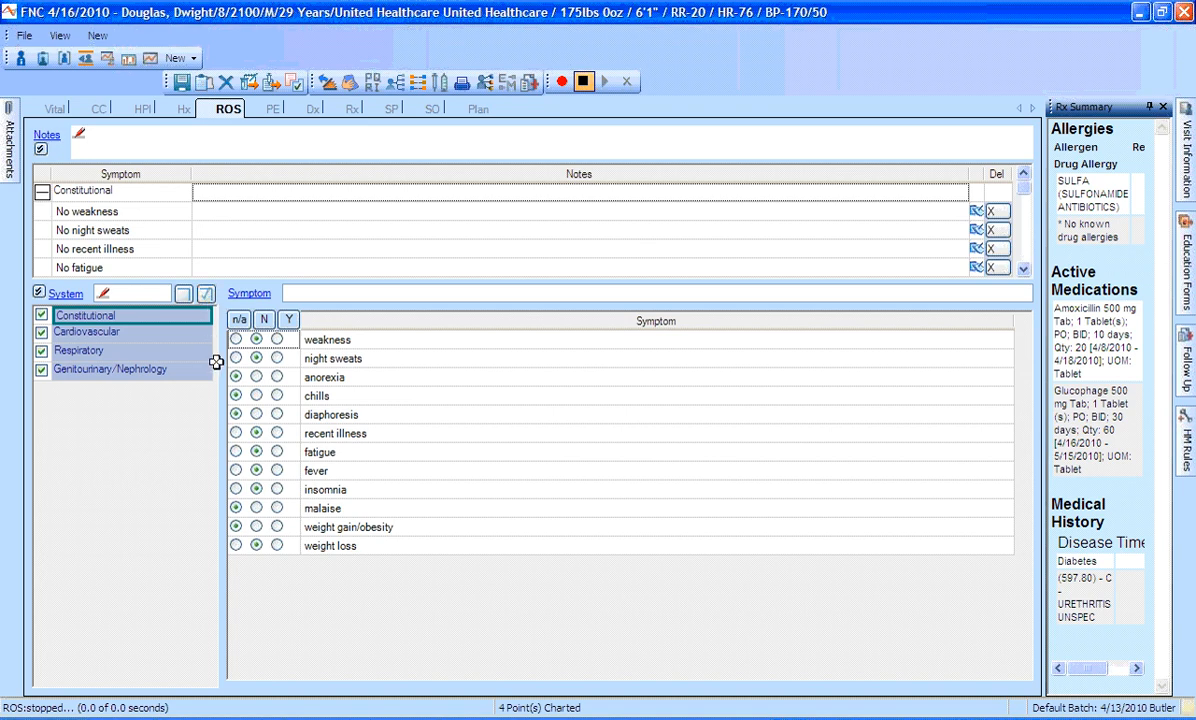
Mark dysuria as present in the Genitourinary/Nephrology review of systems, save the note and exit it
{"action": "left_click", "coordinate": [150, 370]}
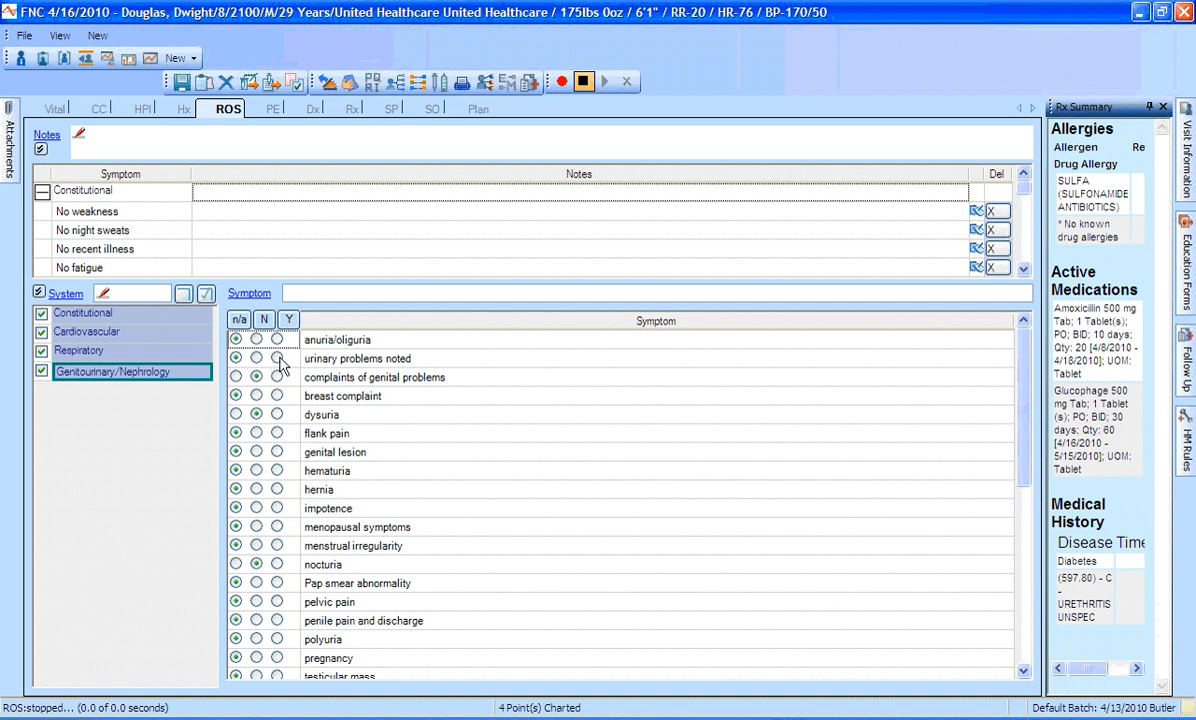
{"action": "left_click", "coordinate": [277, 414]}
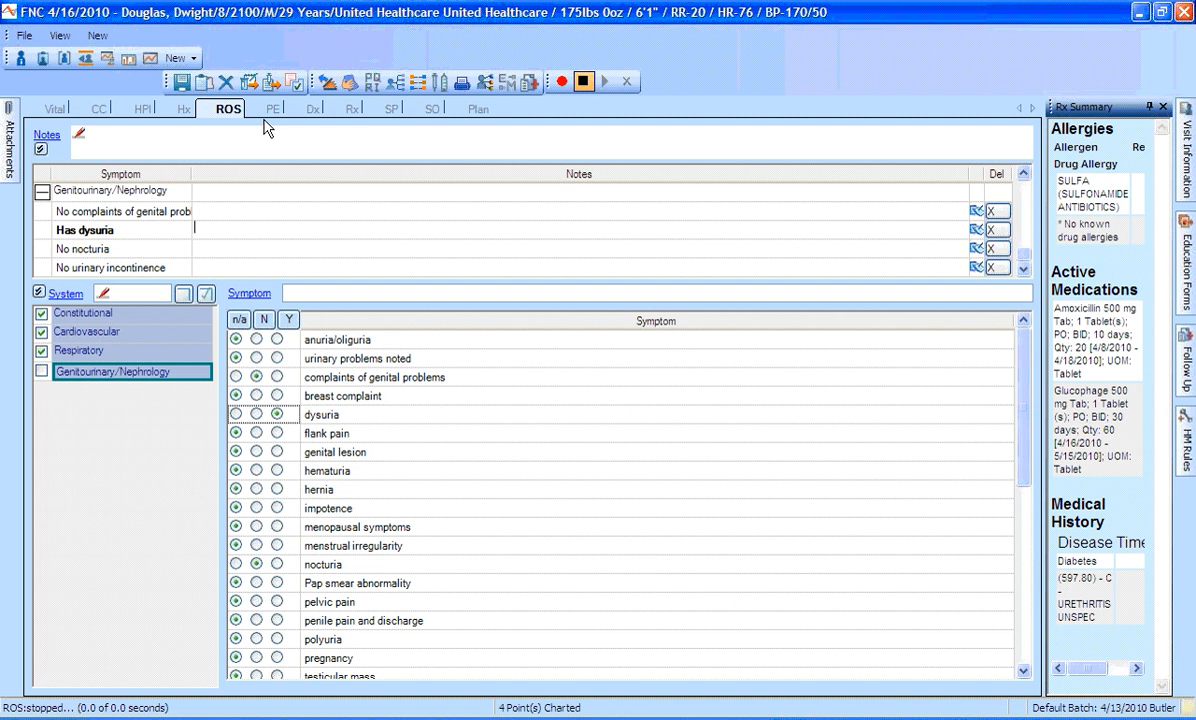
{"action": "left_click", "coordinate": [181, 82]}
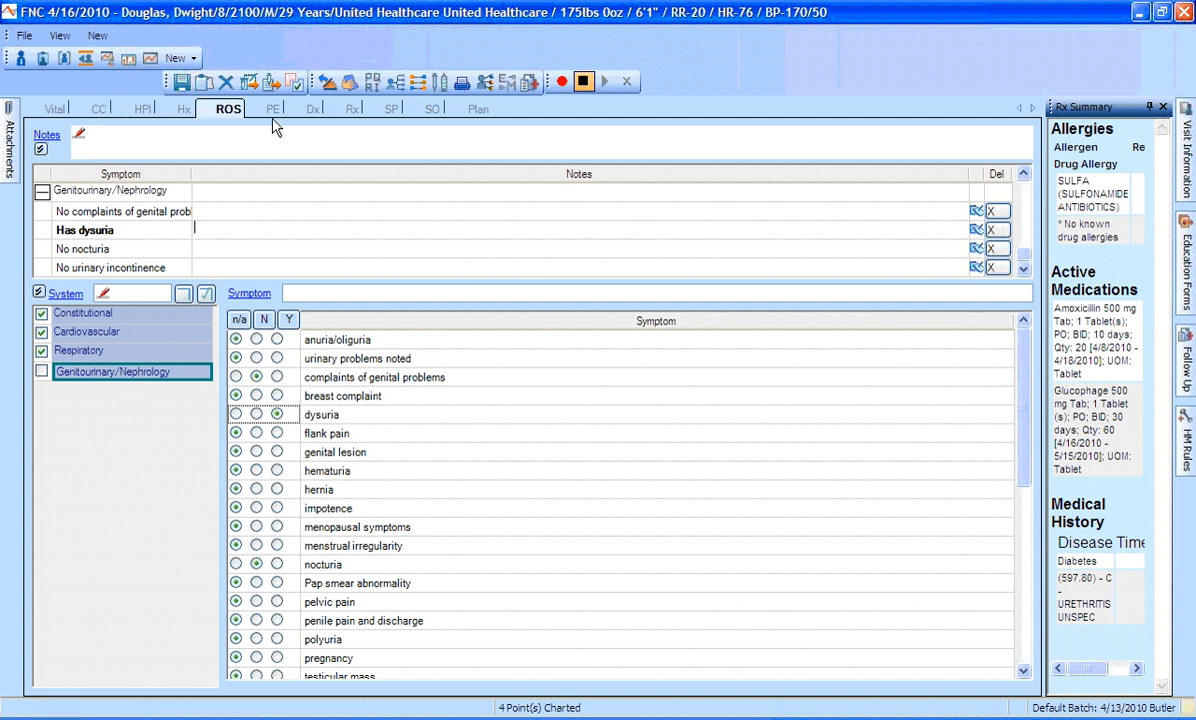
{"action": "left_click", "coordinate": [181, 82]}
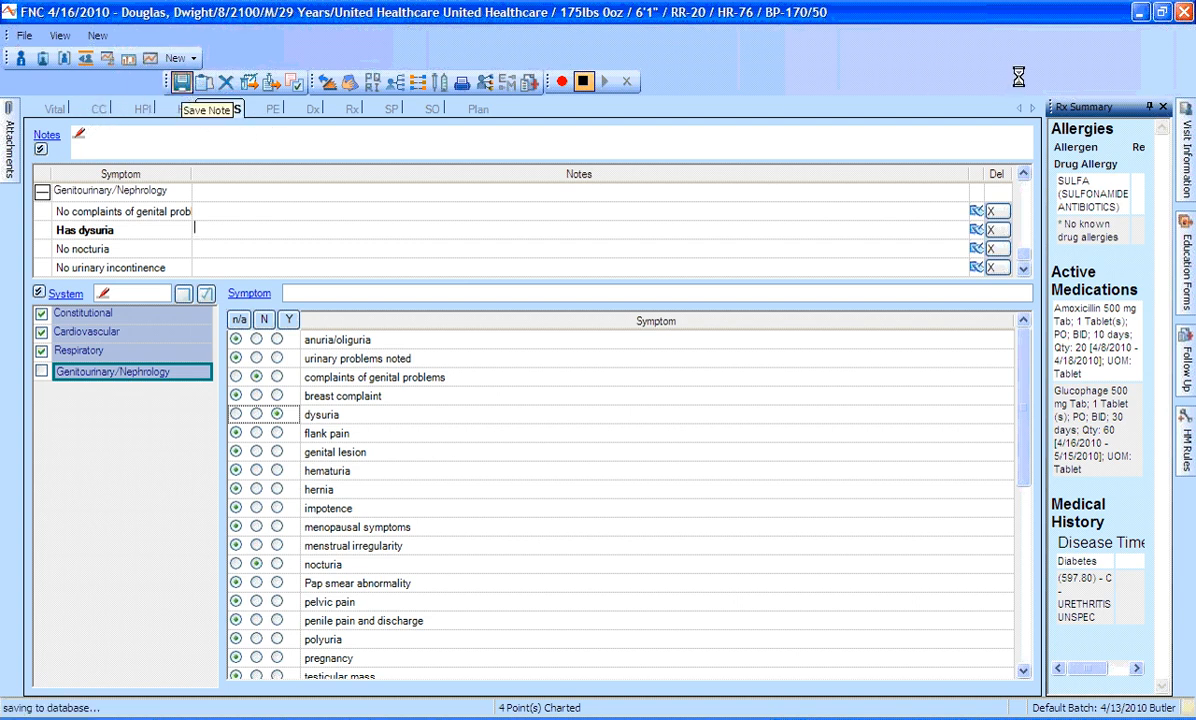
{"action": "left_click", "coordinate": [1186, 14]}
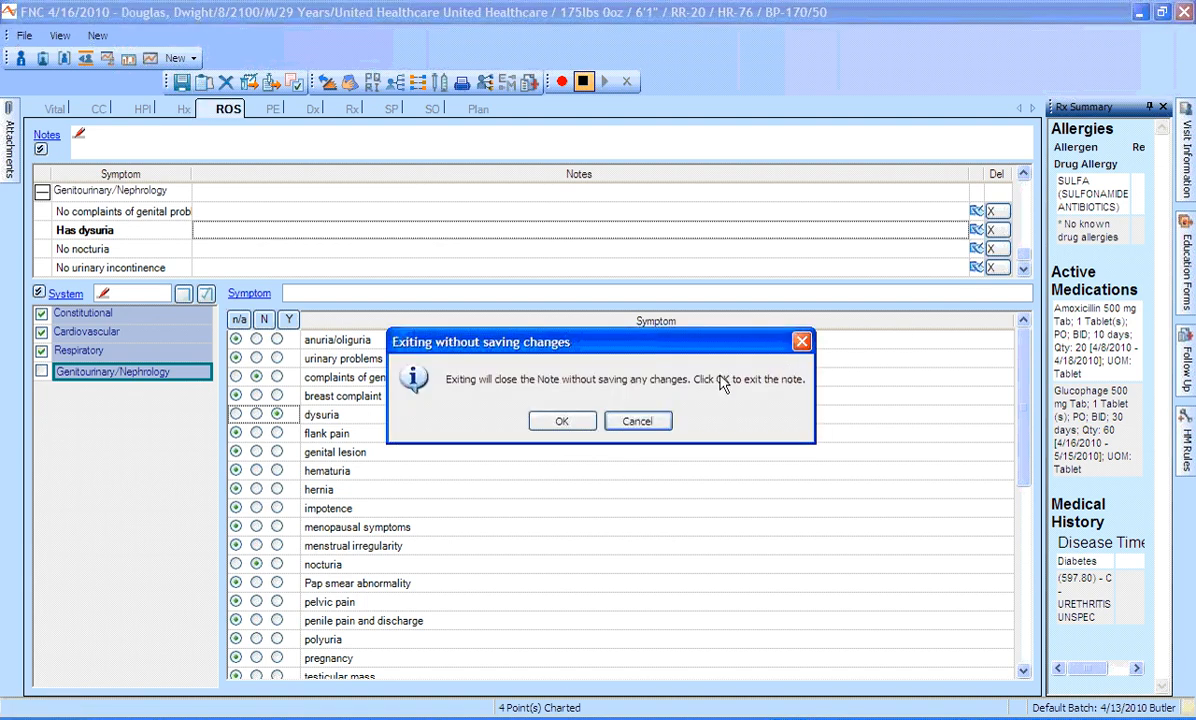
{"action": "left_click", "coordinate": [557, 422]}
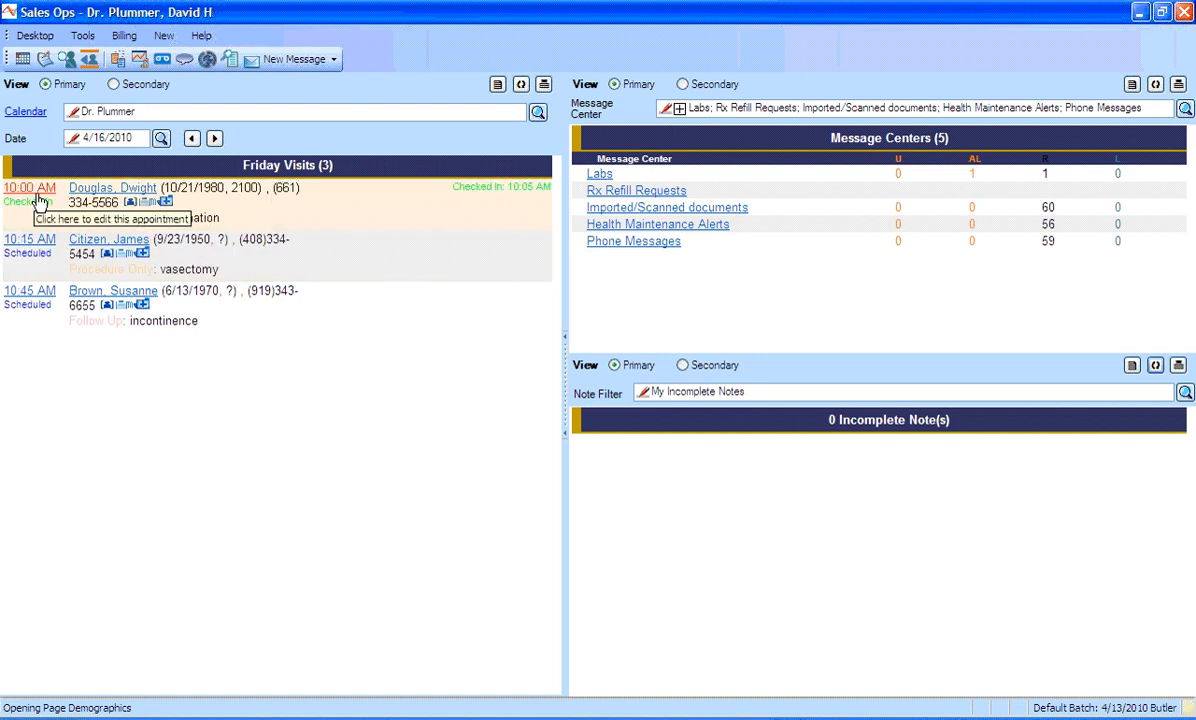
Set the status of the 10:00 AM appointment to Exam Room 1 and refresh the incomplete notes list
{"action": "left_click", "coordinate": [38, 198]}
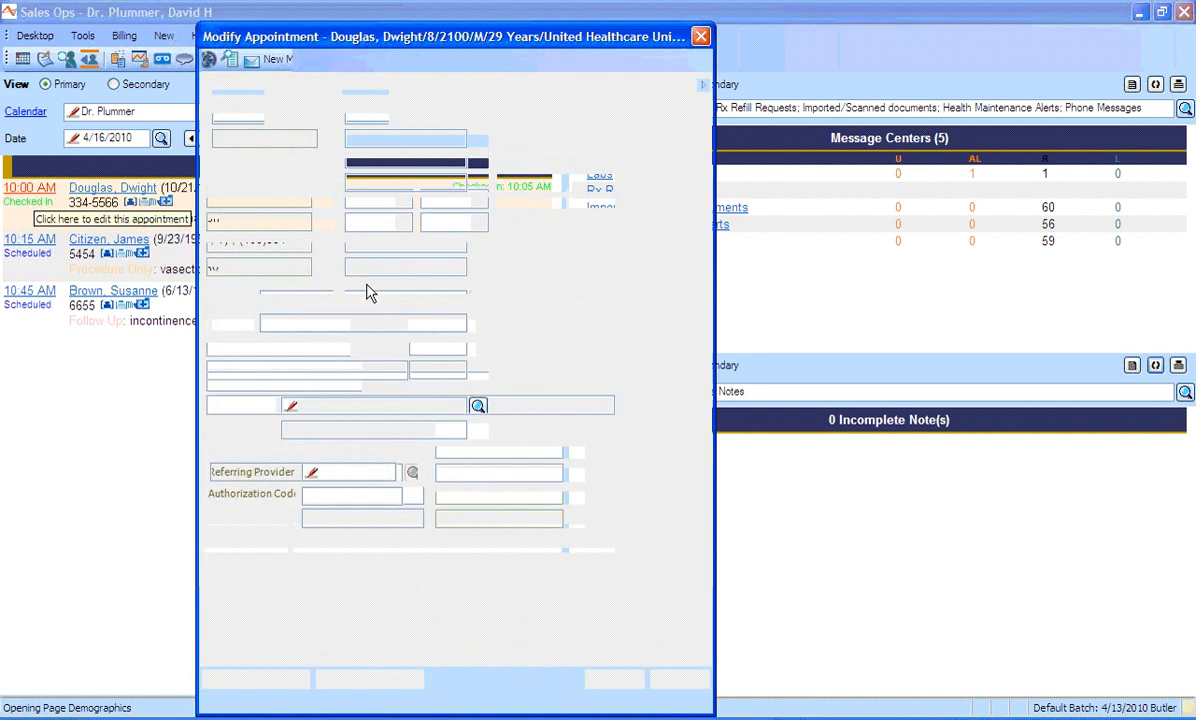
{"action": "left_click", "coordinate": [322, 266]}
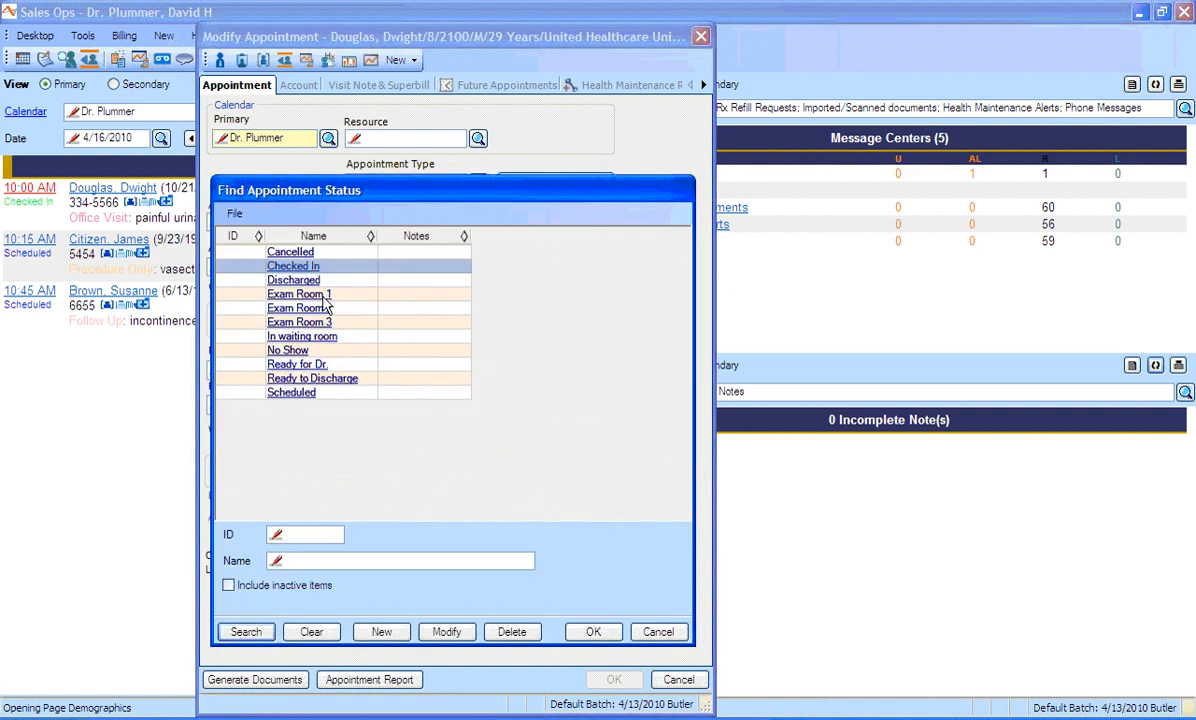
{"action": "double_click", "coordinate": [302, 286]}
{"action": "left_click", "coordinate": [613, 679]}
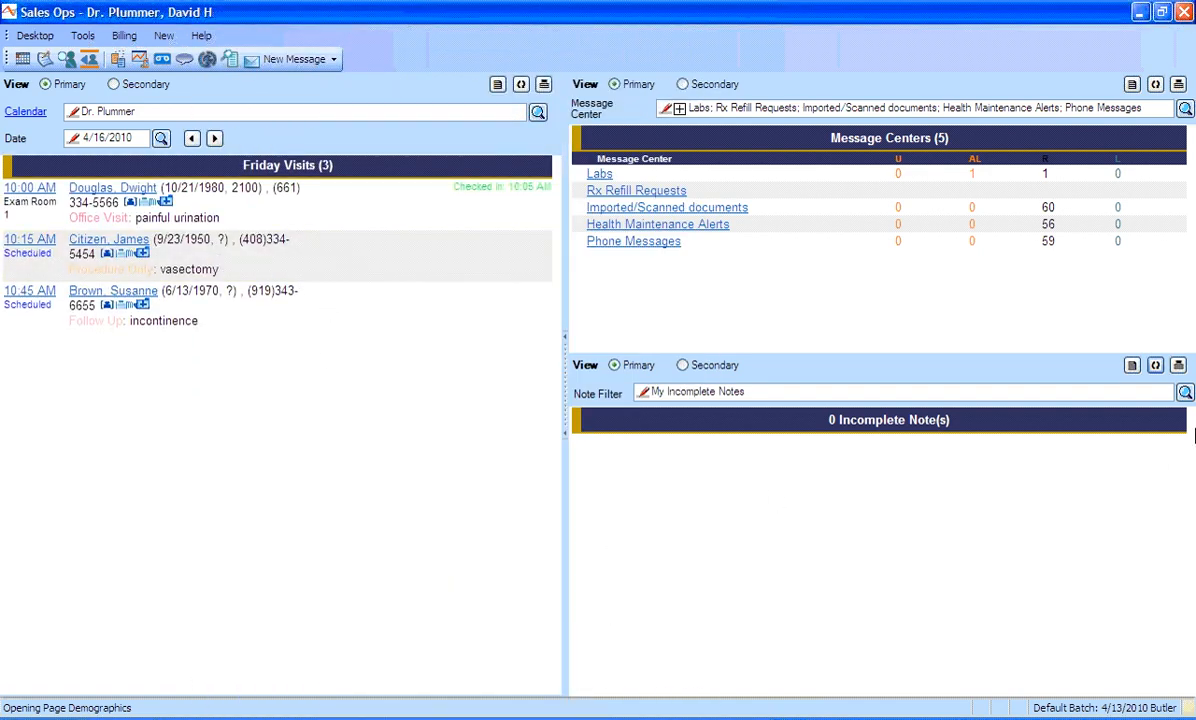
{"action": "left_click", "coordinate": [1155, 366]}
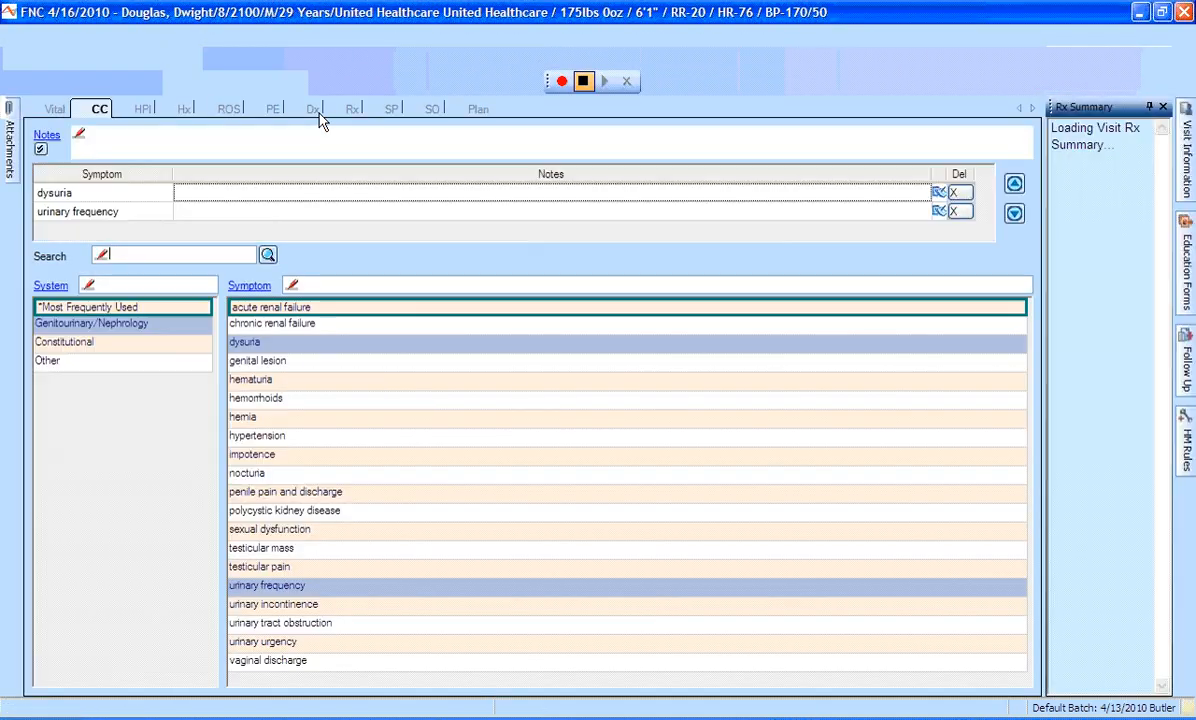
Add penile pain and discharge to the visit's chief complaints, declining to delete the urinary frequency complaint
{"action": "left_click", "coordinate": [270, 112]}
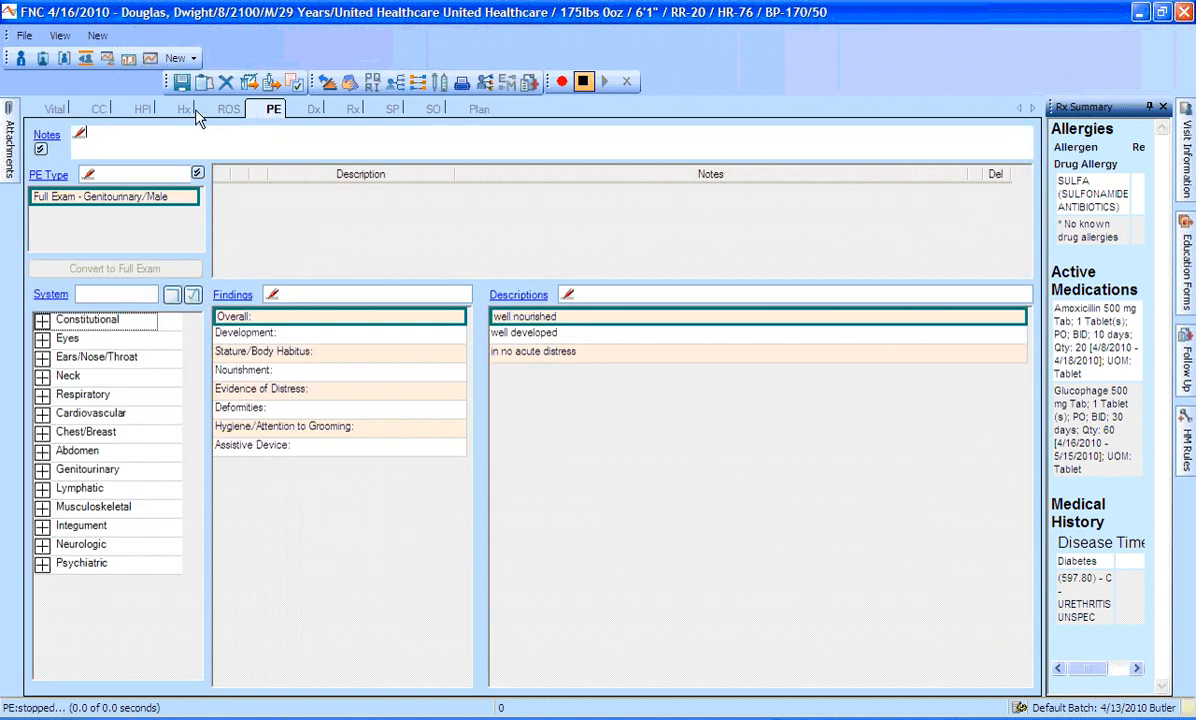
{"action": "left_click", "coordinate": [97, 109]}
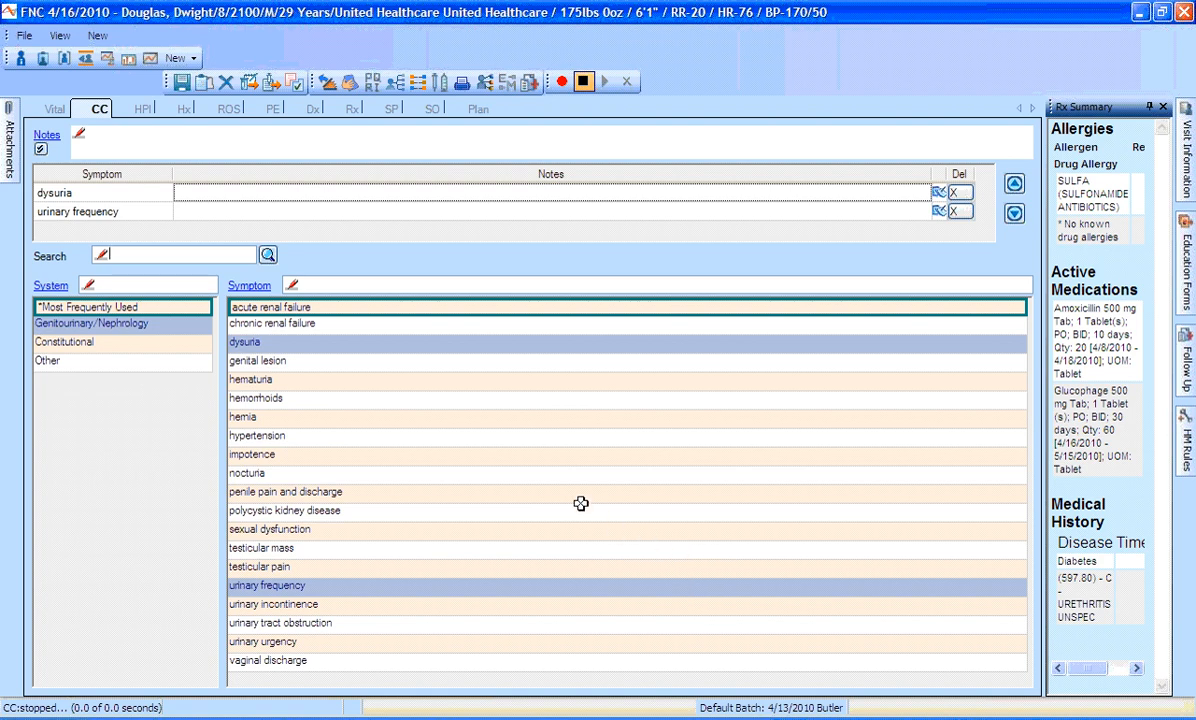
{"action": "left_click", "coordinate": [360, 492]}
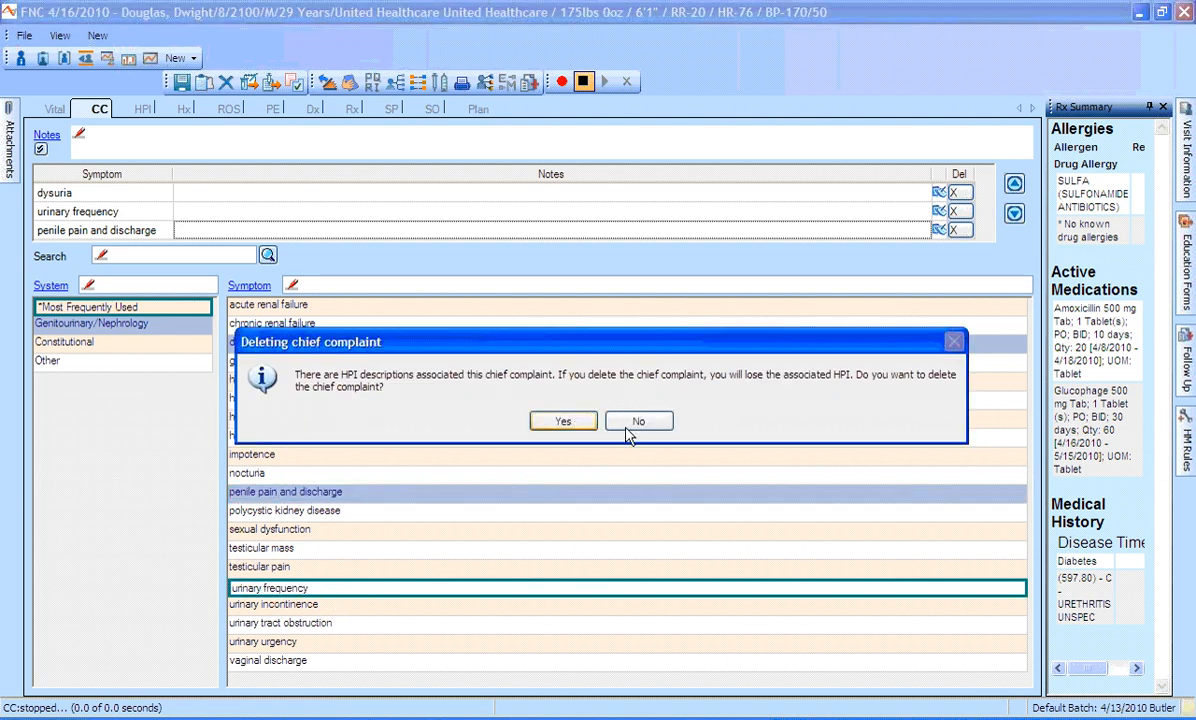
{"action": "left_click", "coordinate": [637, 422]}
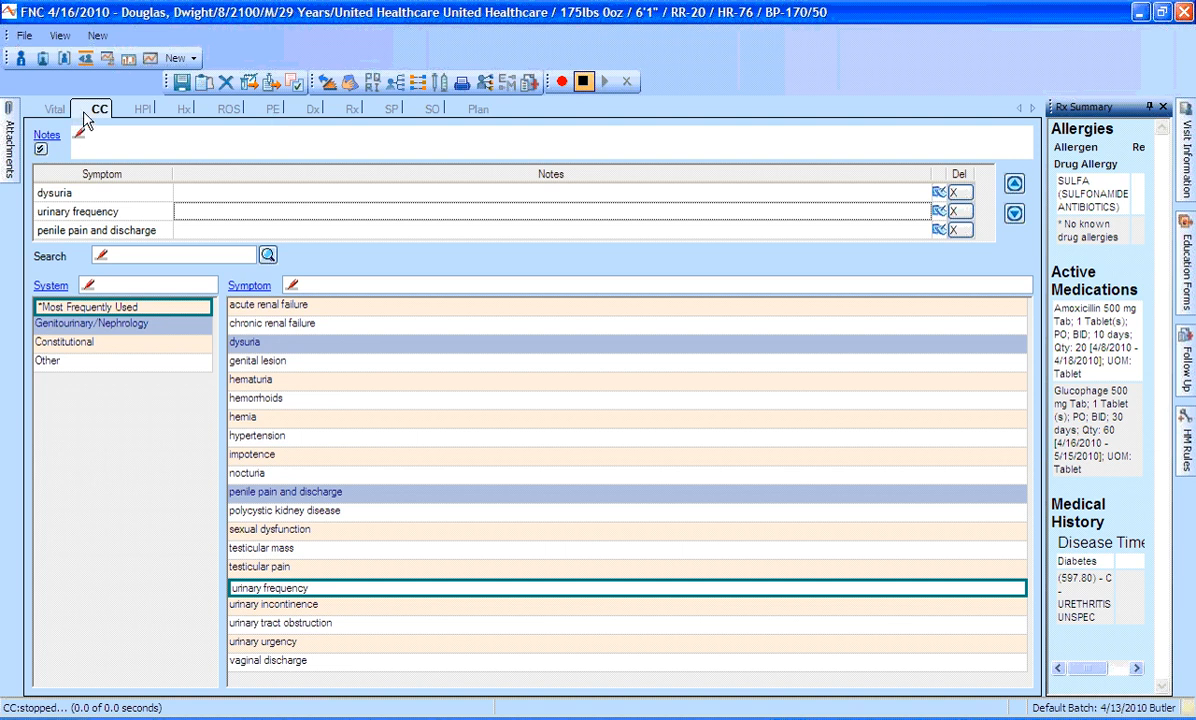
In the physical exam, chart the default findings for all systems at once and display the Eyes findings
{"action": "left_click", "coordinate": [272, 111]}
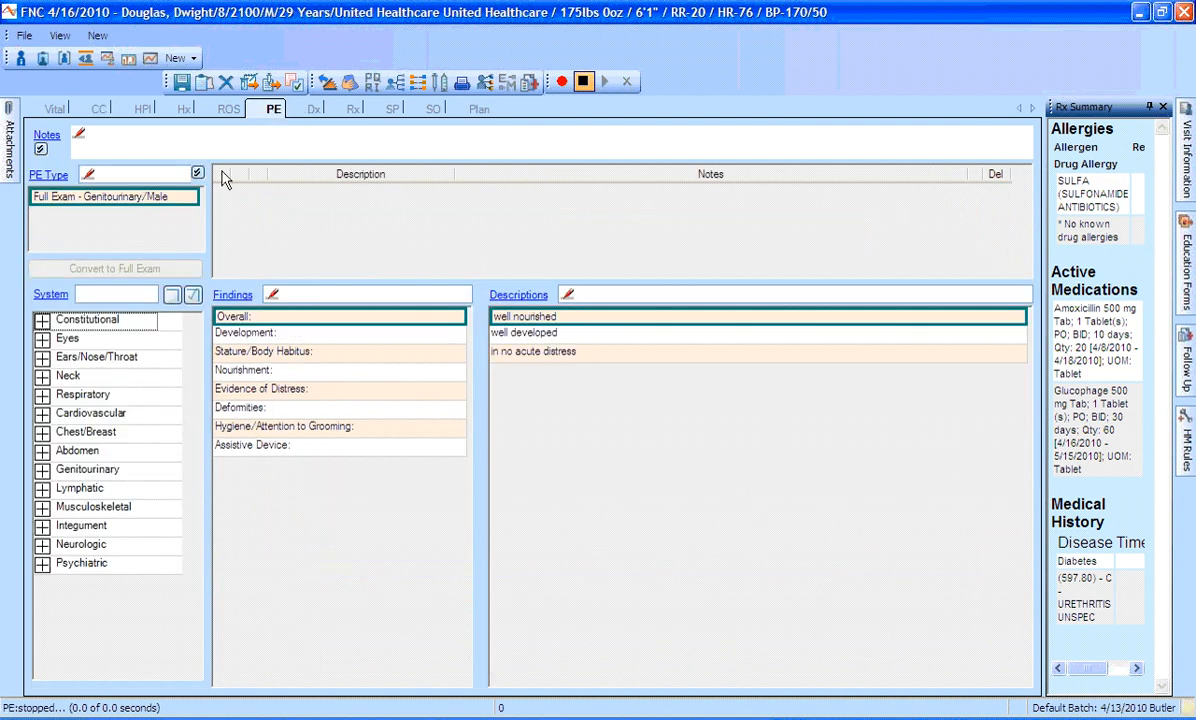
{"action": "left_click", "coordinate": [192, 297]}
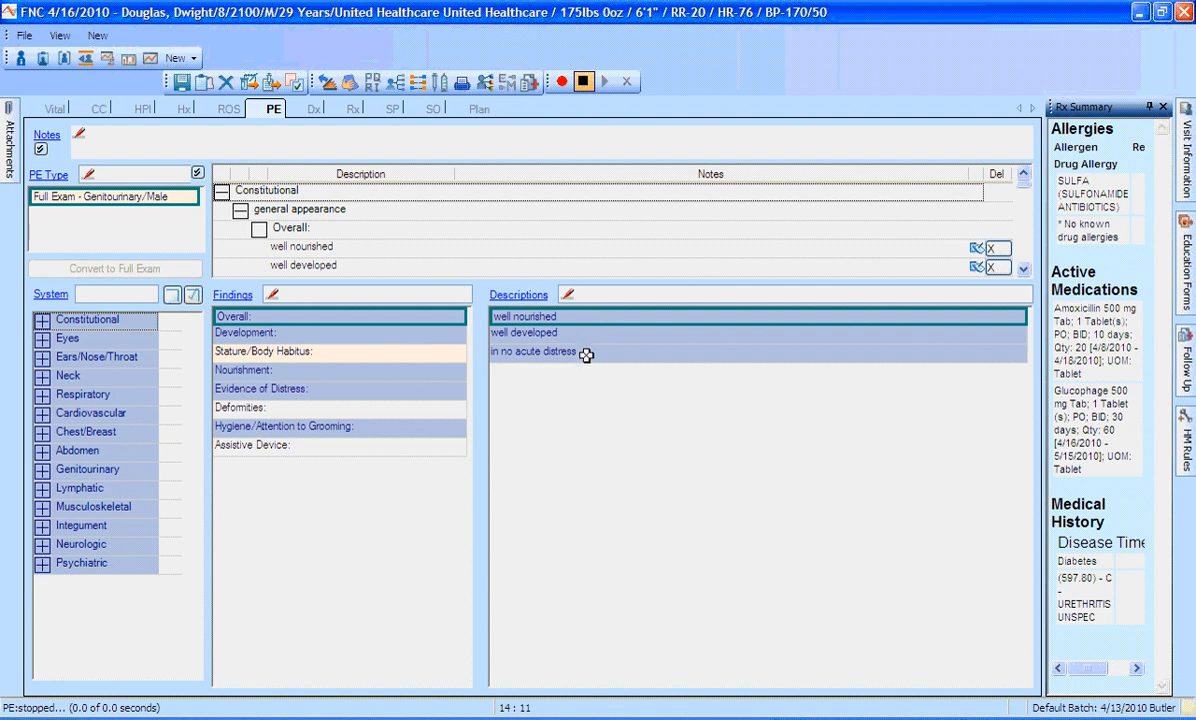
{"action": "left_click", "coordinate": [99, 340]}
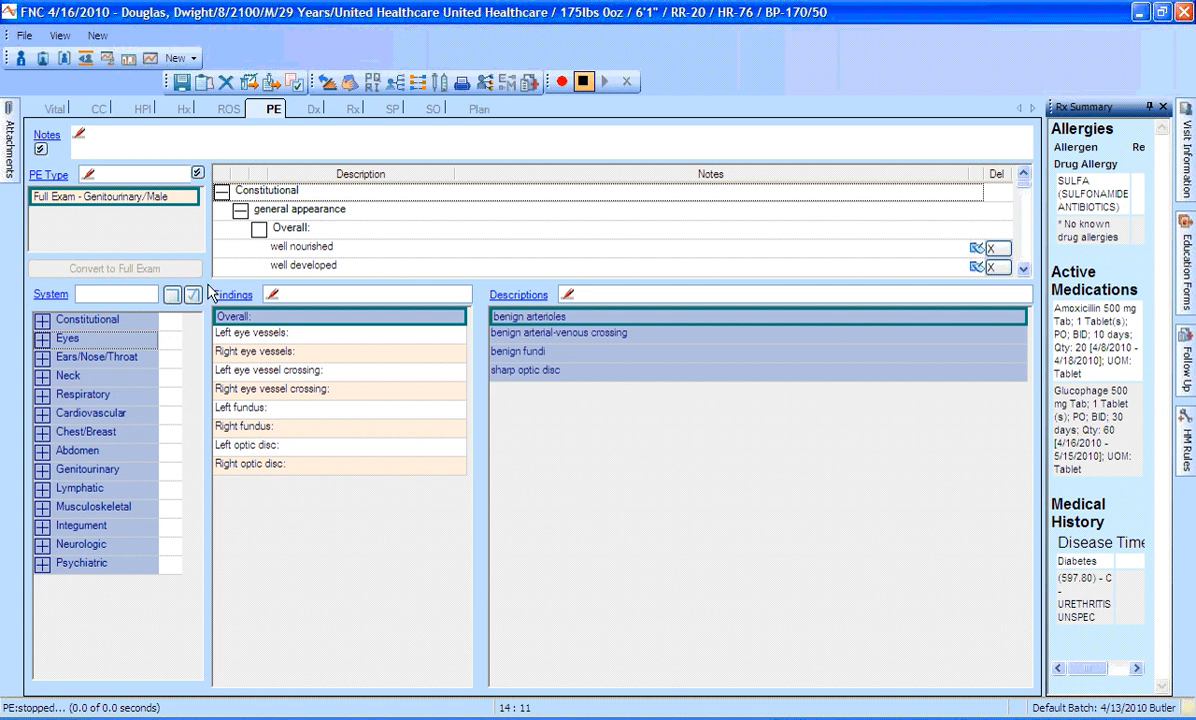
In the Genitourinary exam of the penis, deselect the overall description "no lesions" and record a mass for the shaft
{"action": "left_click", "coordinate": [41, 474]}
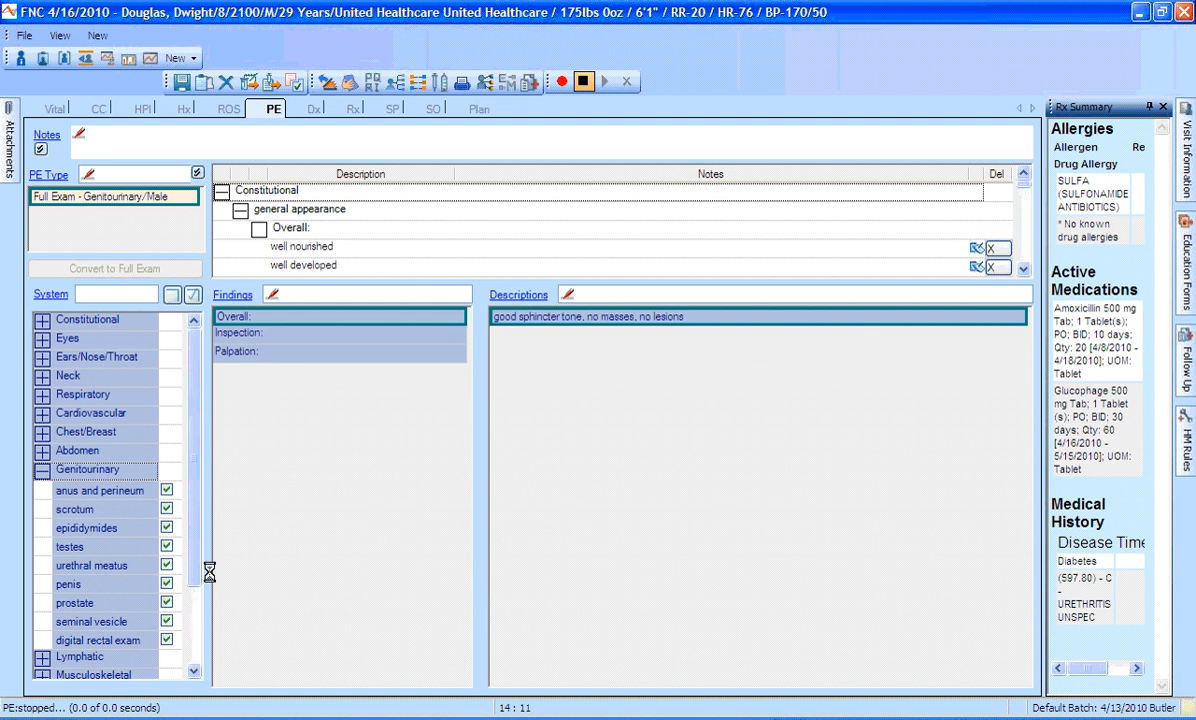
{"action": "left_click", "coordinate": [107, 585]}
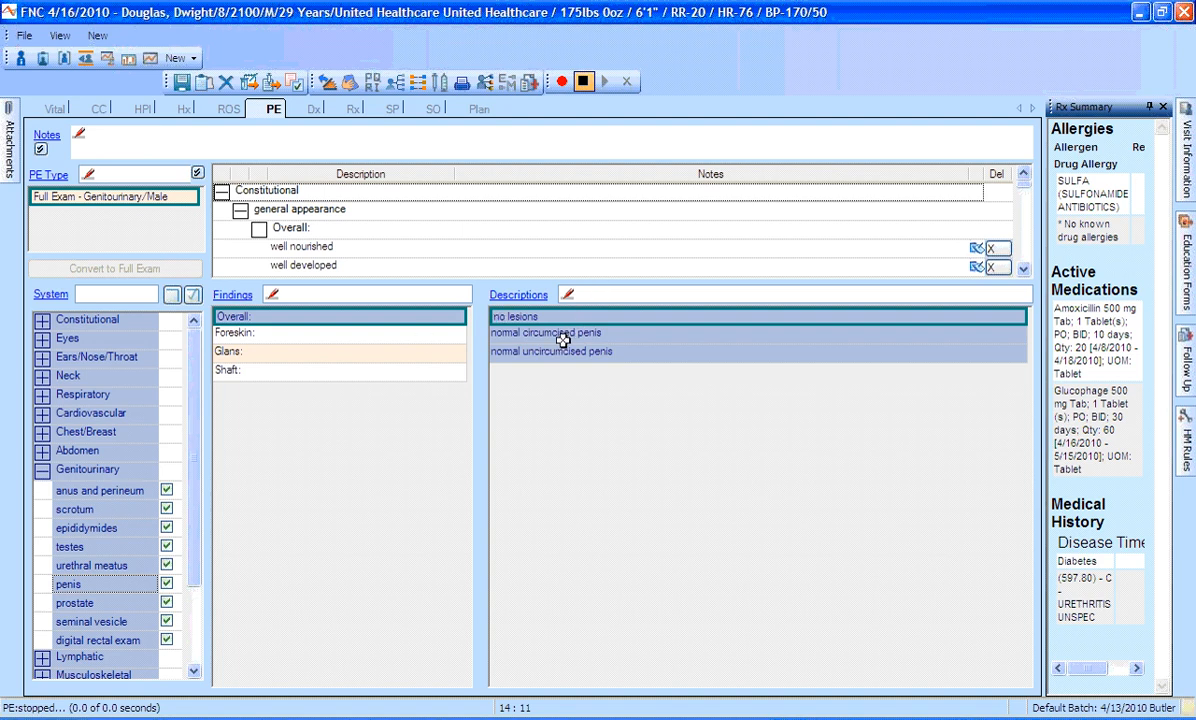
{"action": "left_click", "coordinate": [527, 316]}
{"action": "left_click", "coordinate": [414, 368]}
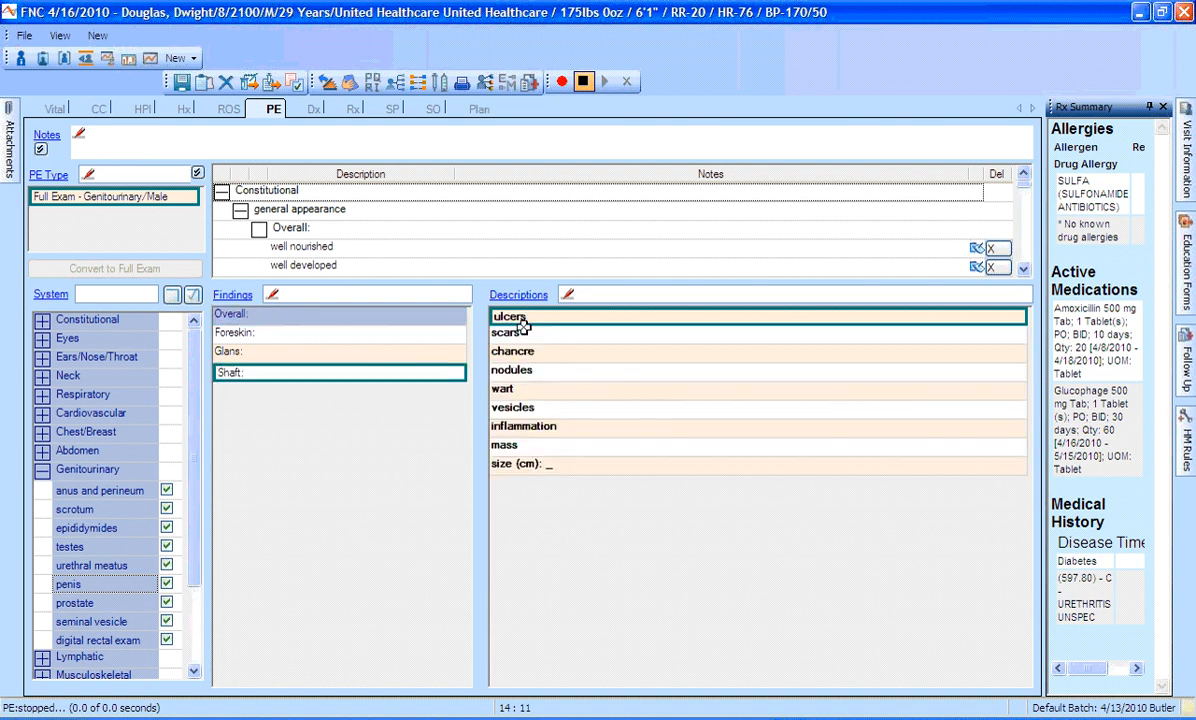
{"action": "left_click", "coordinate": [545, 448]}
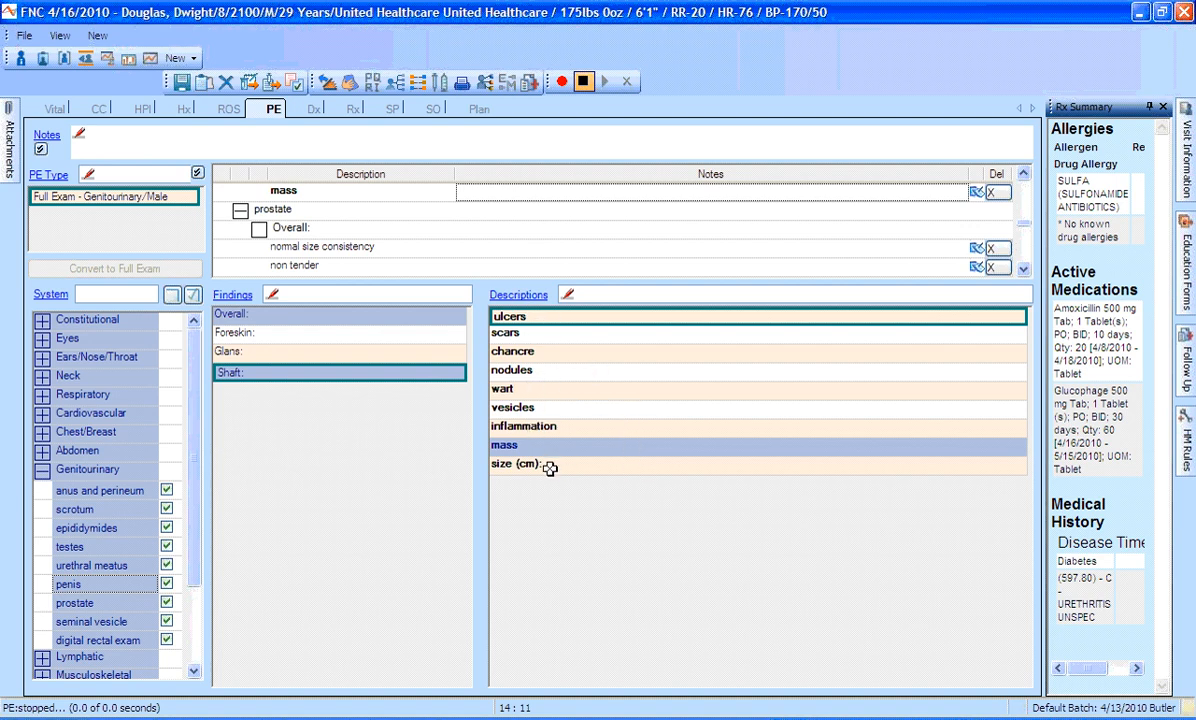
Add the diagnosis (597.80) URETHRITIS UNSPEC from the frequently used list and view the patient's own and Dx CODES lists
{"action": "left_click", "coordinate": [313, 110]}
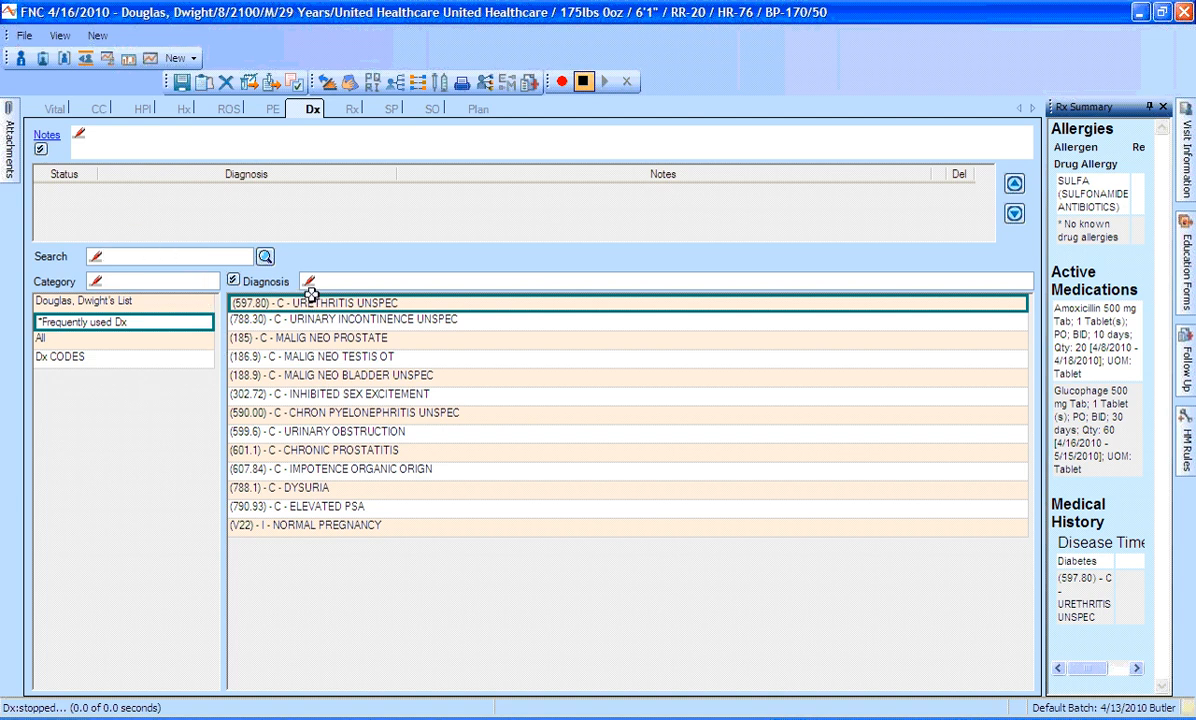
{"action": "left_click", "coordinate": [410, 303]}
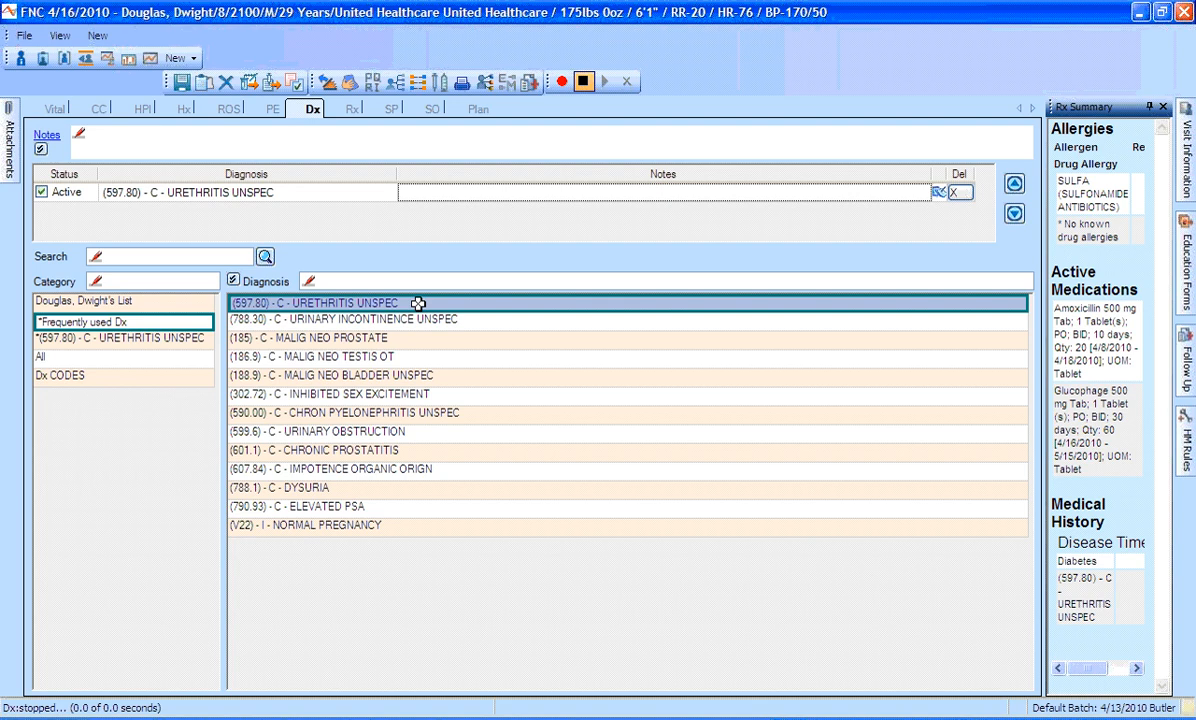
{"action": "left_click", "coordinate": [157, 304]}
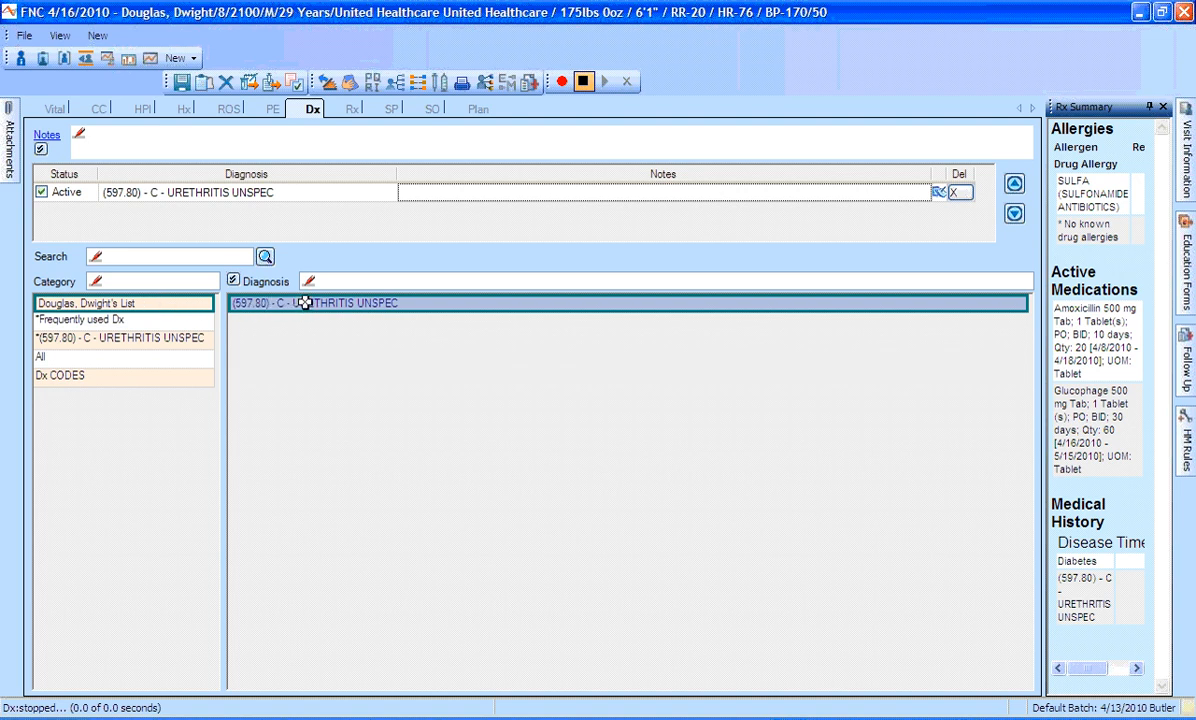
{"action": "left_click", "coordinate": [115, 321]}
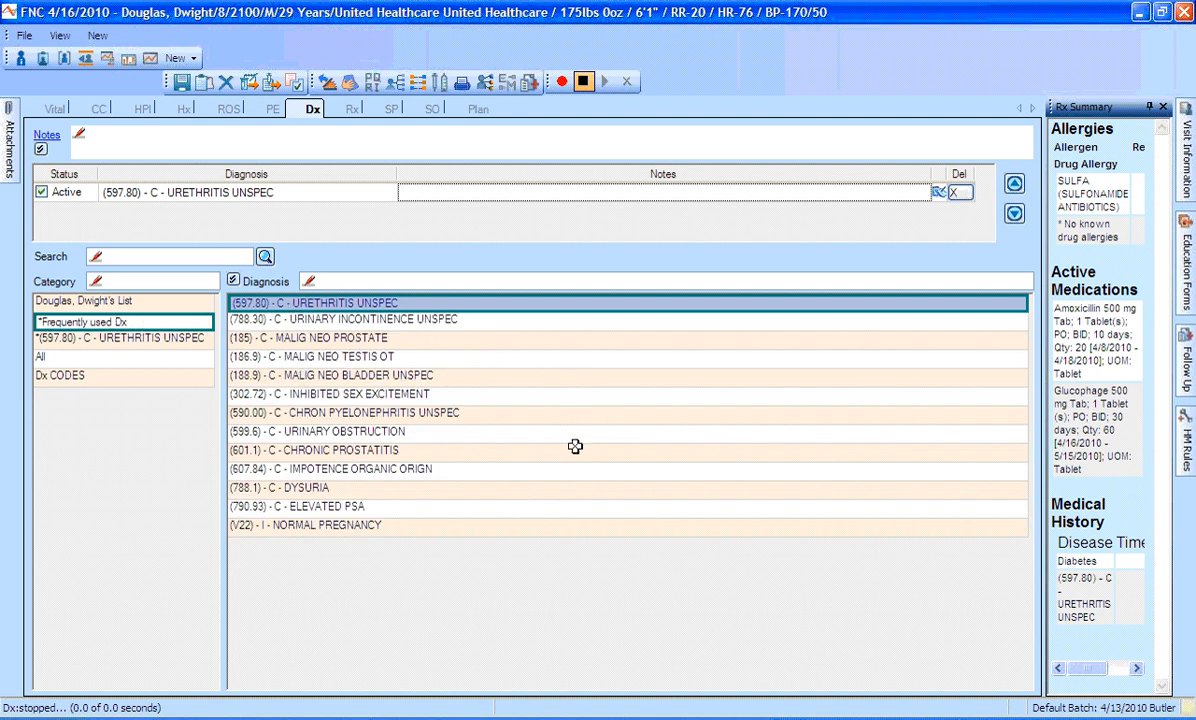
{"action": "left_click", "coordinate": [165, 375]}
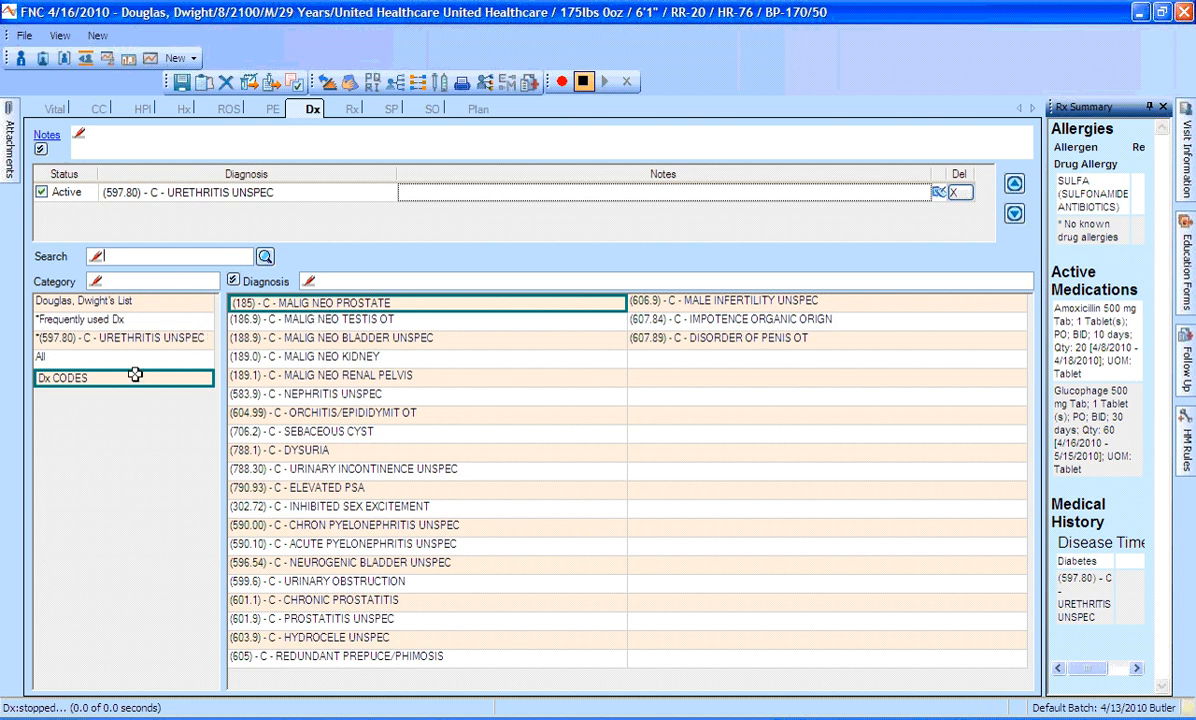
{"action": "left_click", "coordinate": [170, 322]}
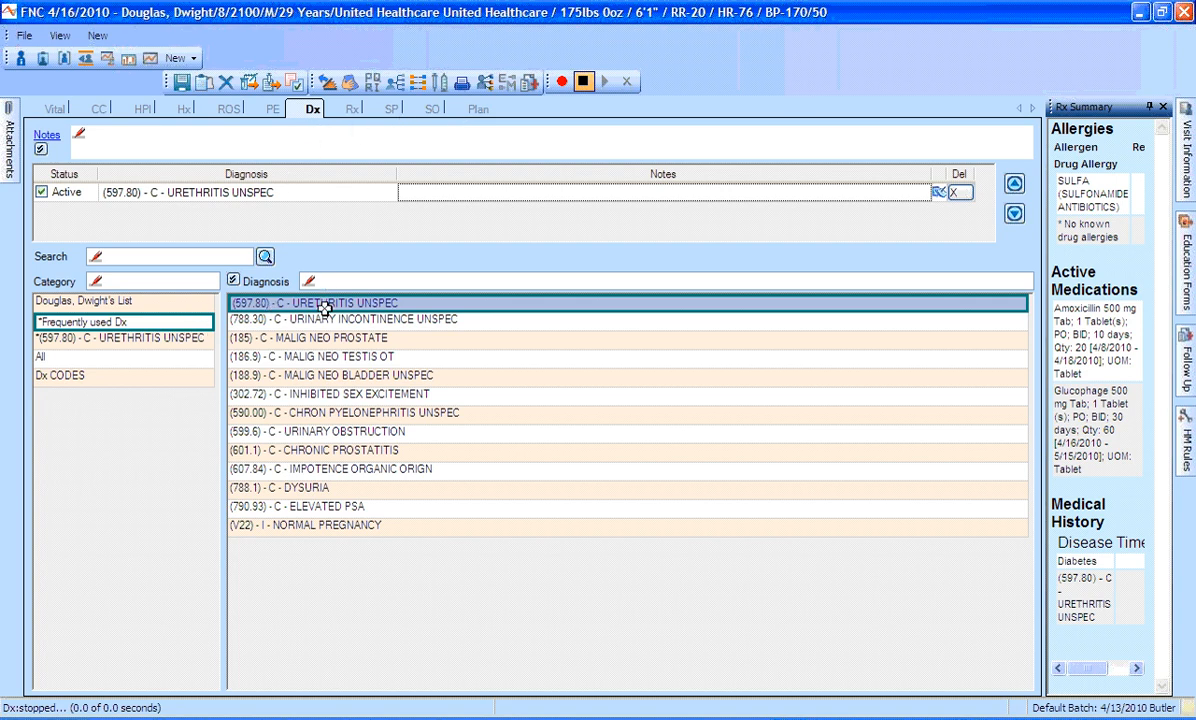
From the urethritis diagnosis's associated items, prescribe Amoxicillin 500 mg Tab BID for 10 days, continuing past the drug screening alert
{"action": "left_click", "coordinate": [140, 337]}
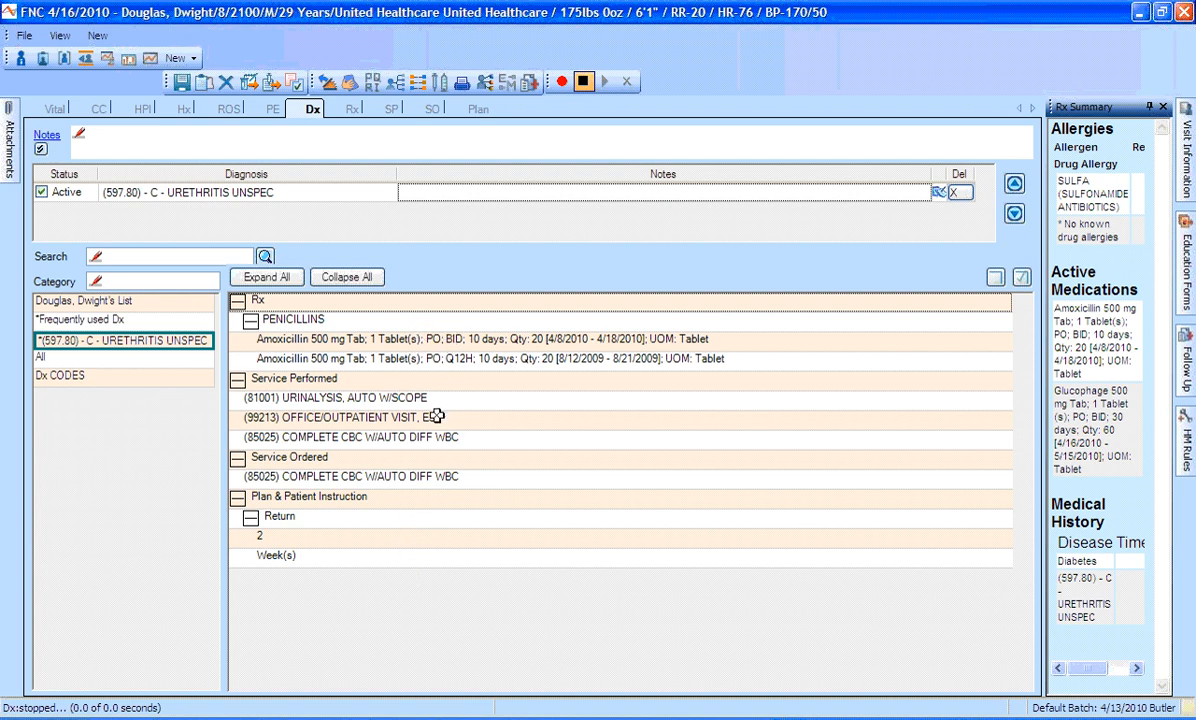
{"action": "double_click", "coordinate": [442, 339]}
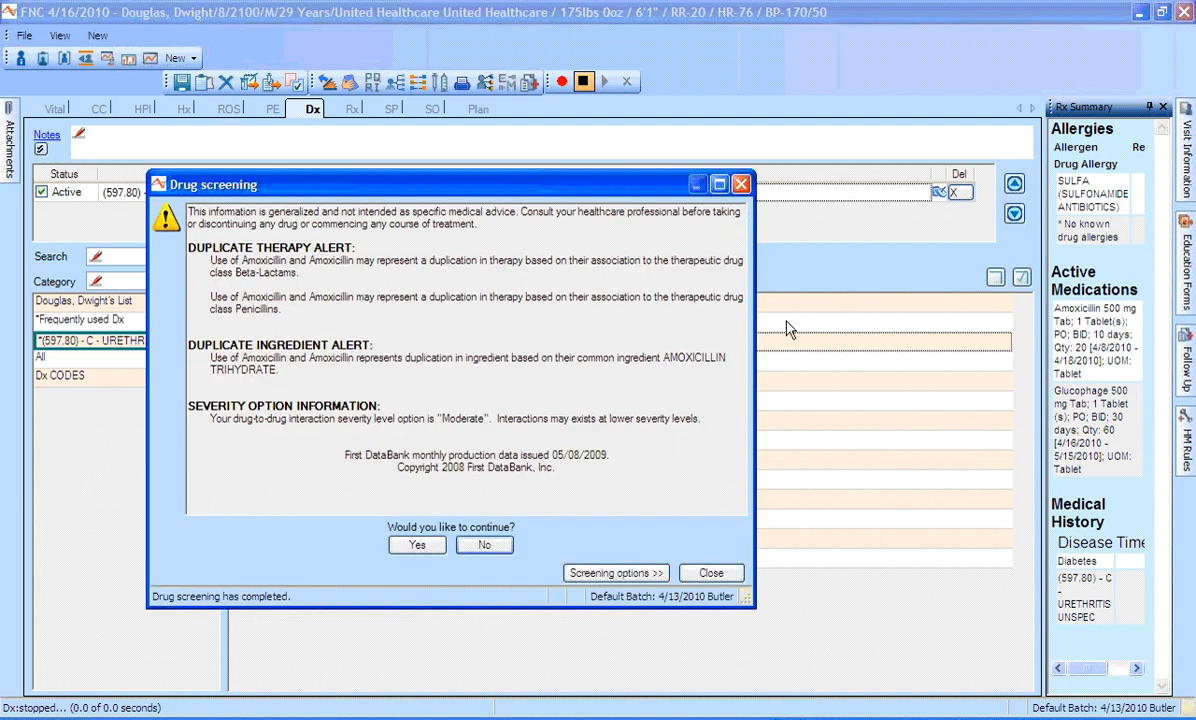
{"action": "left_click", "coordinate": [419, 546]}
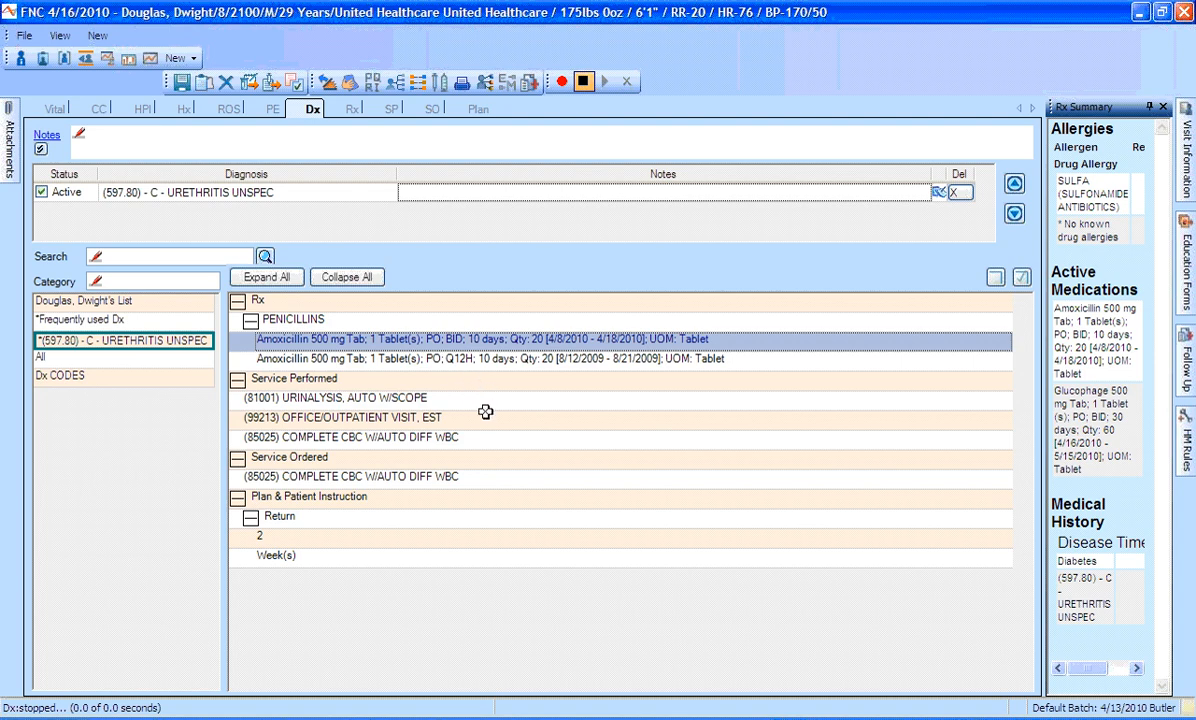
Select urinalysis (81001) and office visit (99213) as services performed, and complete CBC (85025) only as a service ordered
{"action": "left_click", "coordinate": [484, 404]}
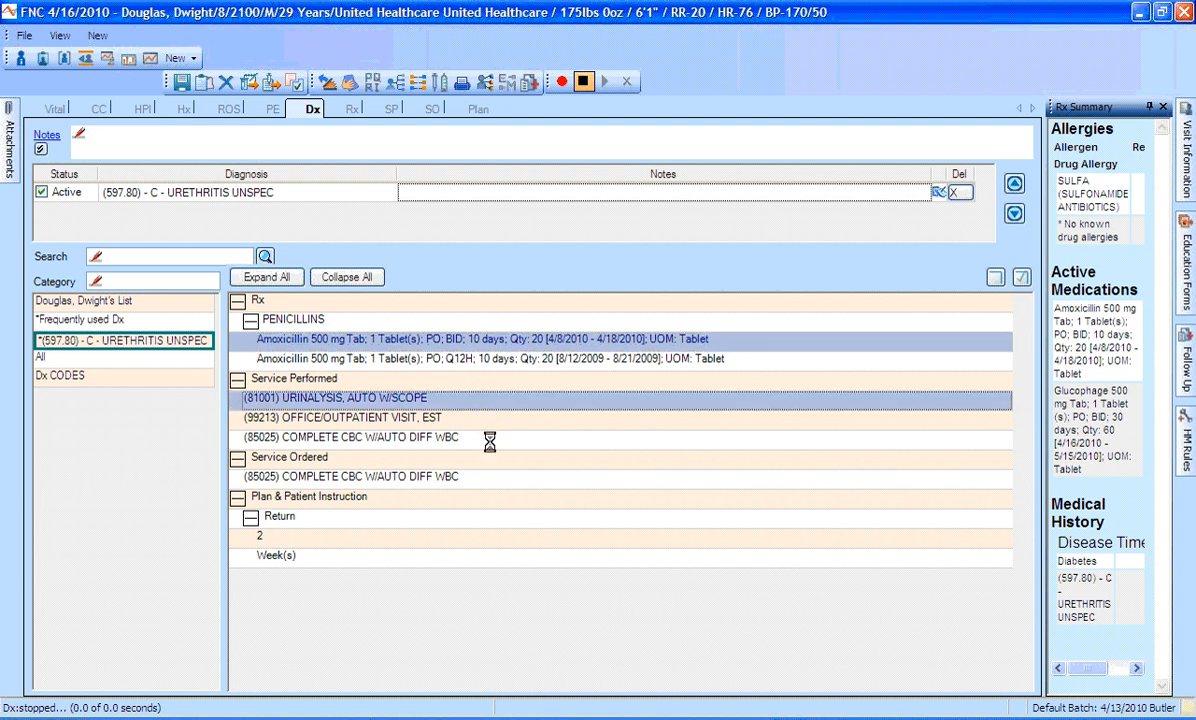
{"action": "left_click", "coordinate": [489, 442], "text": "ctrl"}
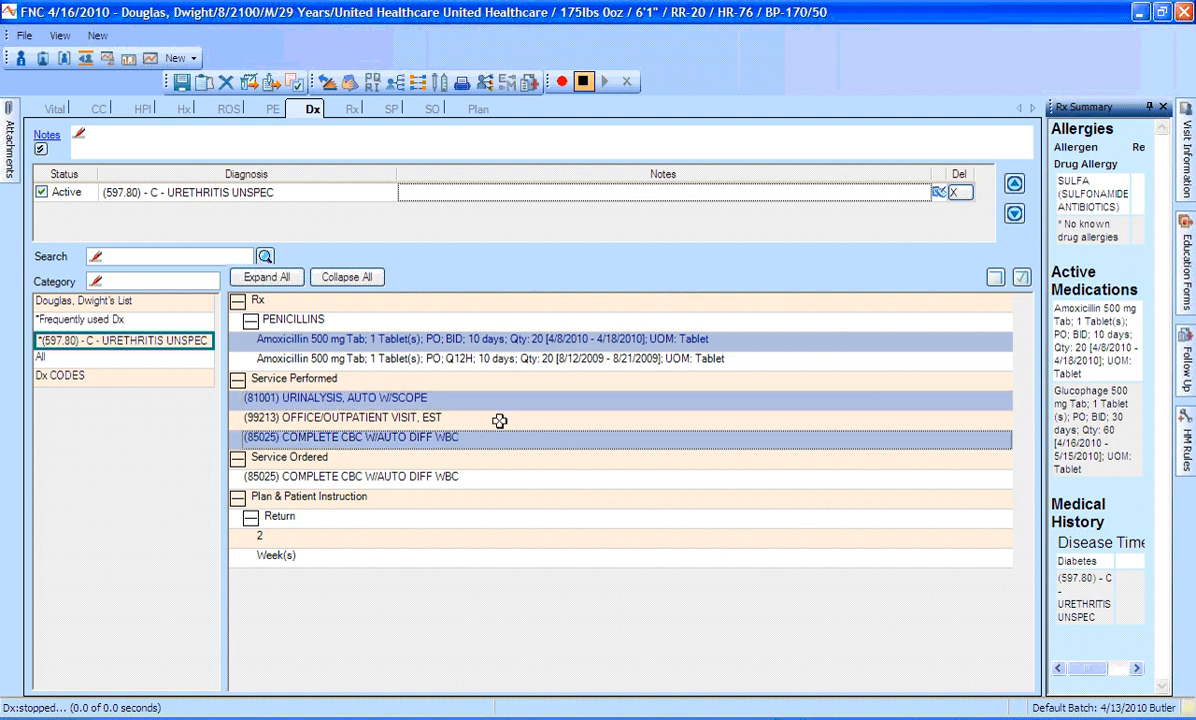
{"action": "left_click", "coordinate": [466, 417], "text": "ctrl"}
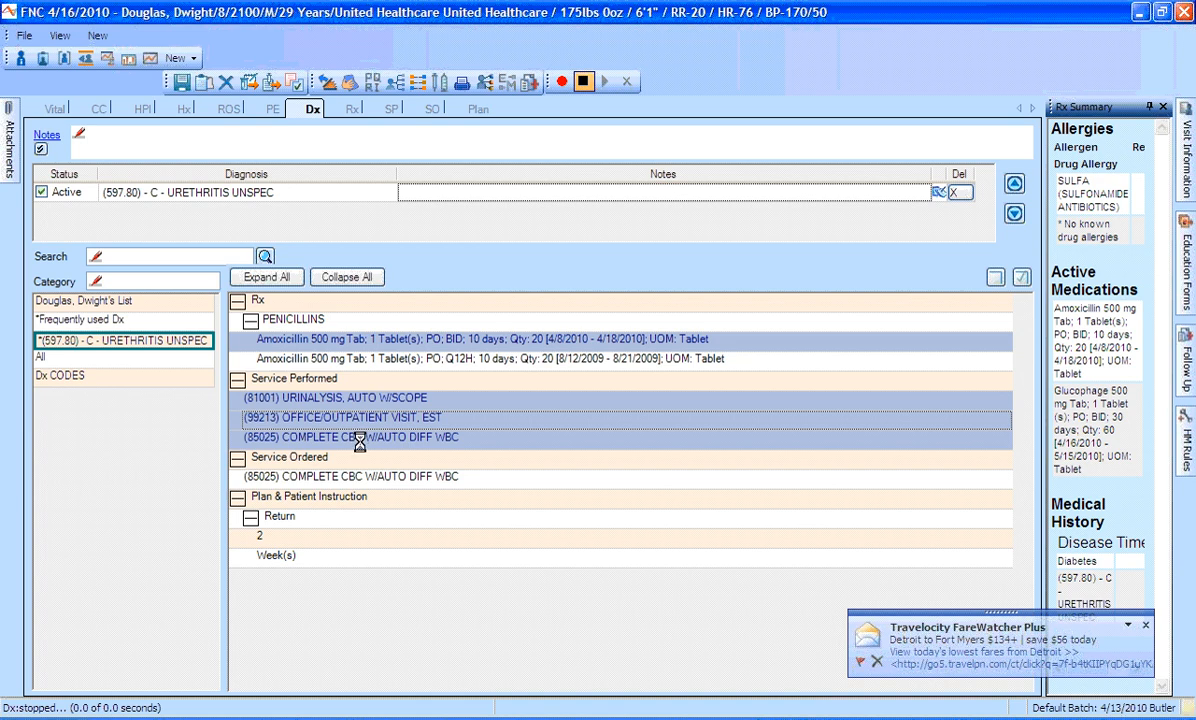
{"action": "left_click", "coordinate": [357, 438], "text": "ctrl"}
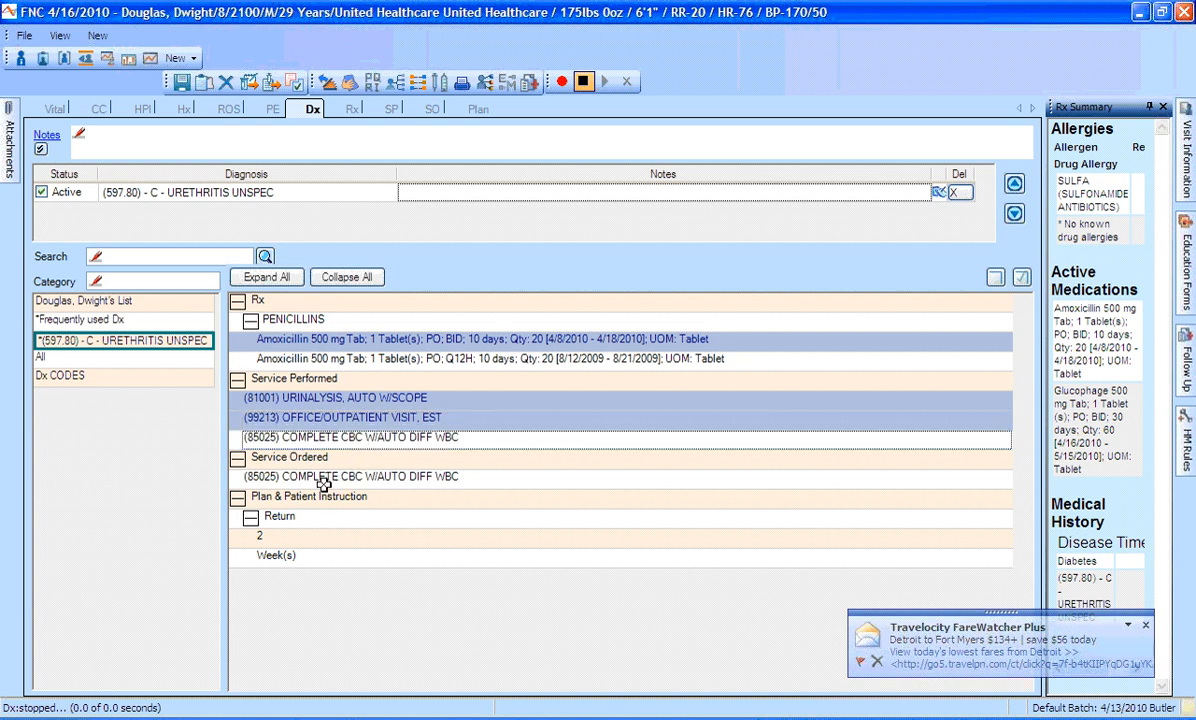
{"action": "left_click", "coordinate": [326, 478], "text": "ctrl"}
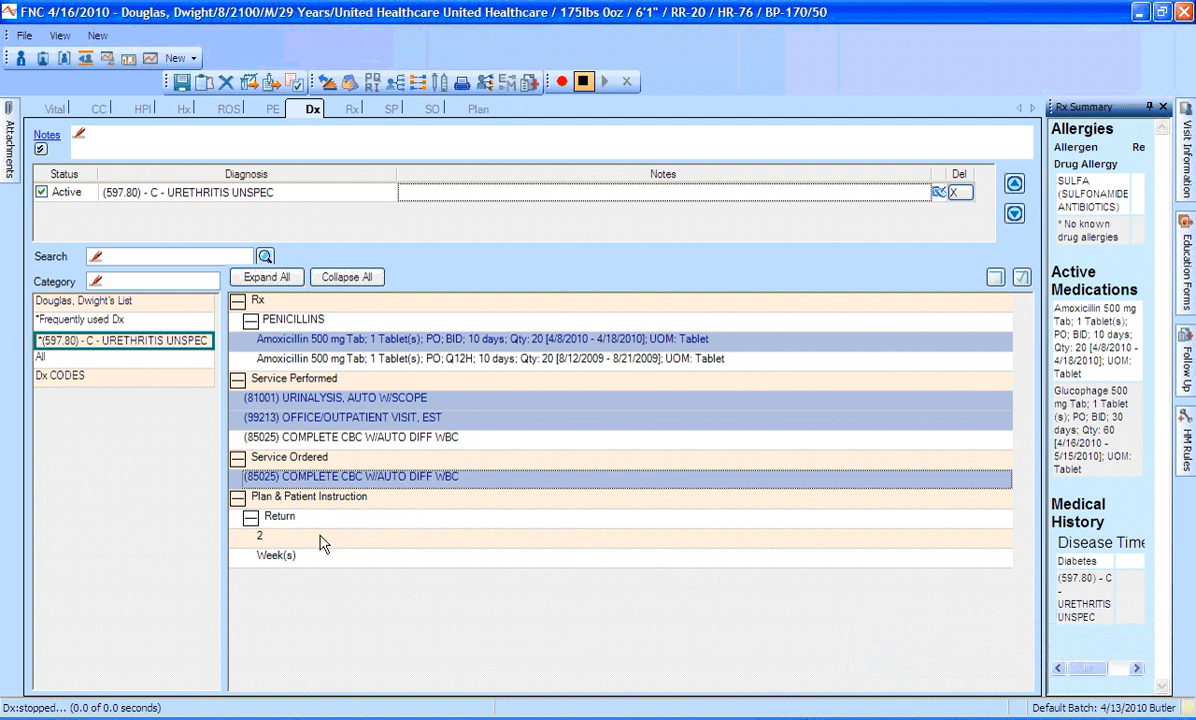
Select a return visit in 2 weeks from the diagnosis's associated items and review the prescription, services performed, services ordered and plan
{"action": "left_click", "coordinate": [454, 557]}
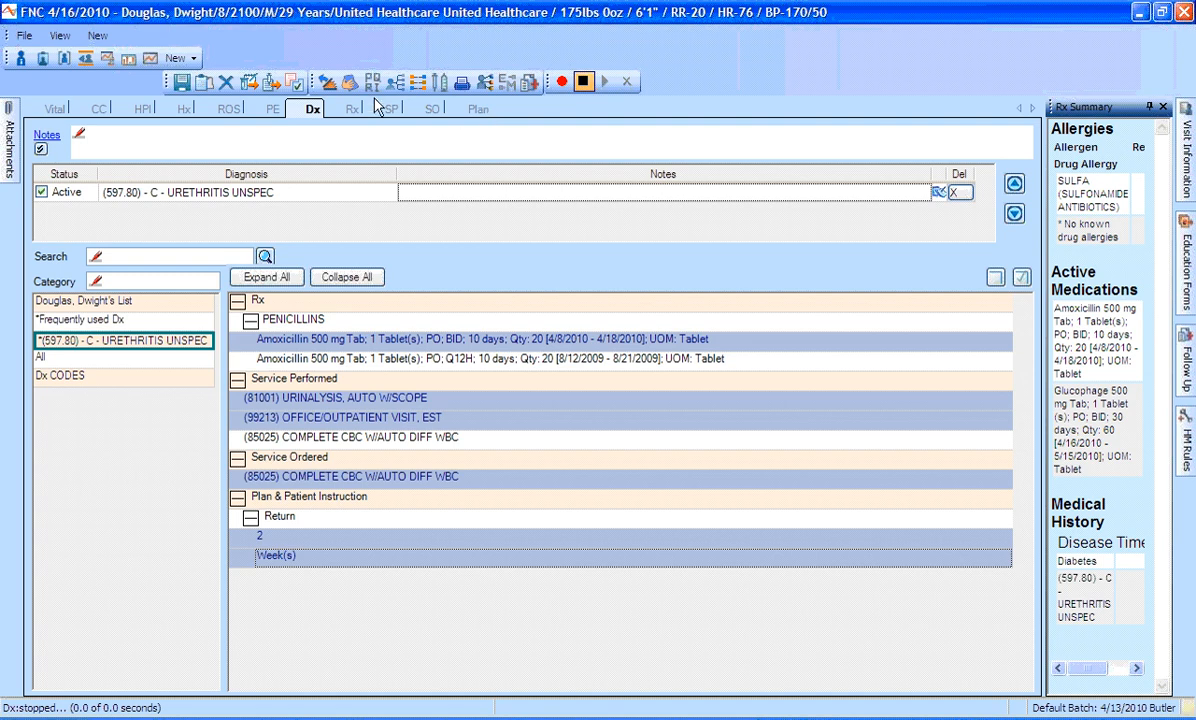
{"action": "left_click", "coordinate": [339, 109]}
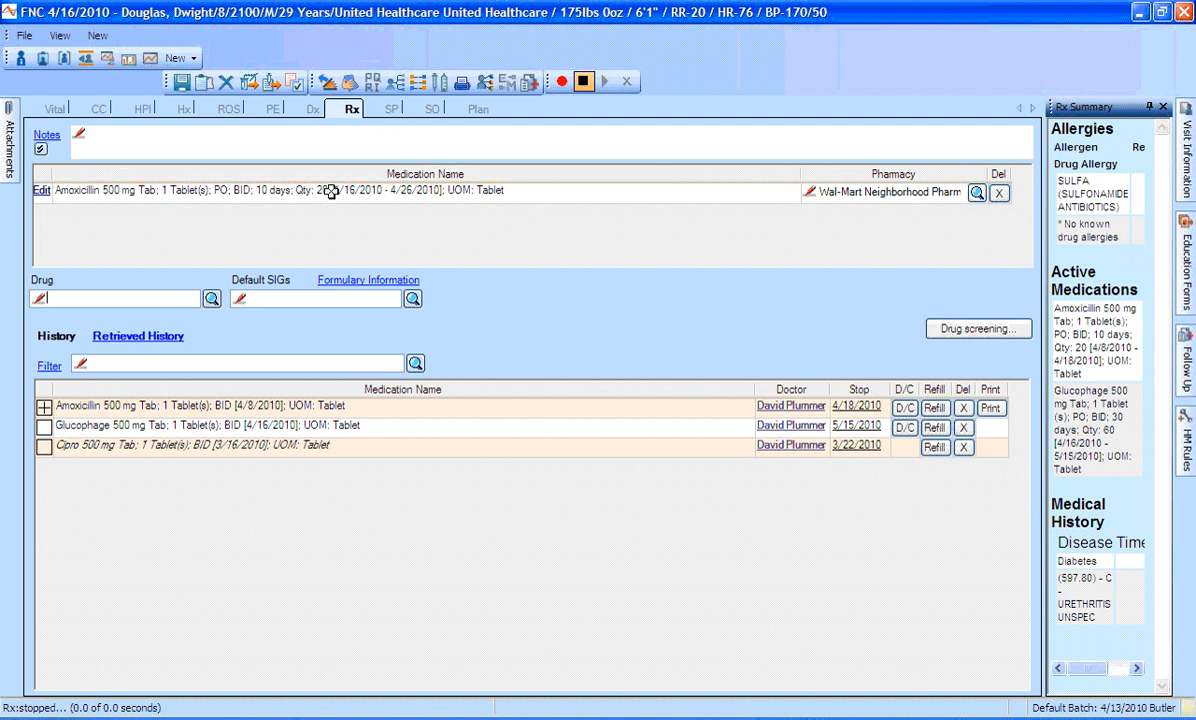
{"action": "left_click", "coordinate": [392, 109]}
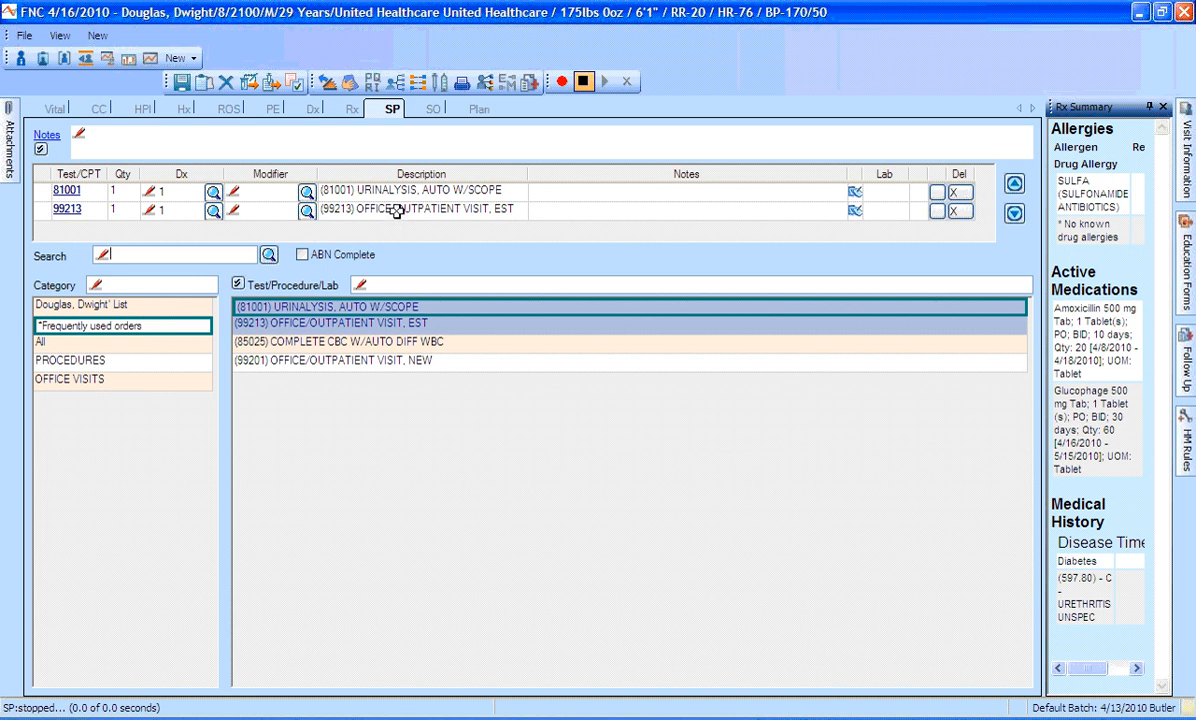
{"action": "left_click", "coordinate": [433, 110]}
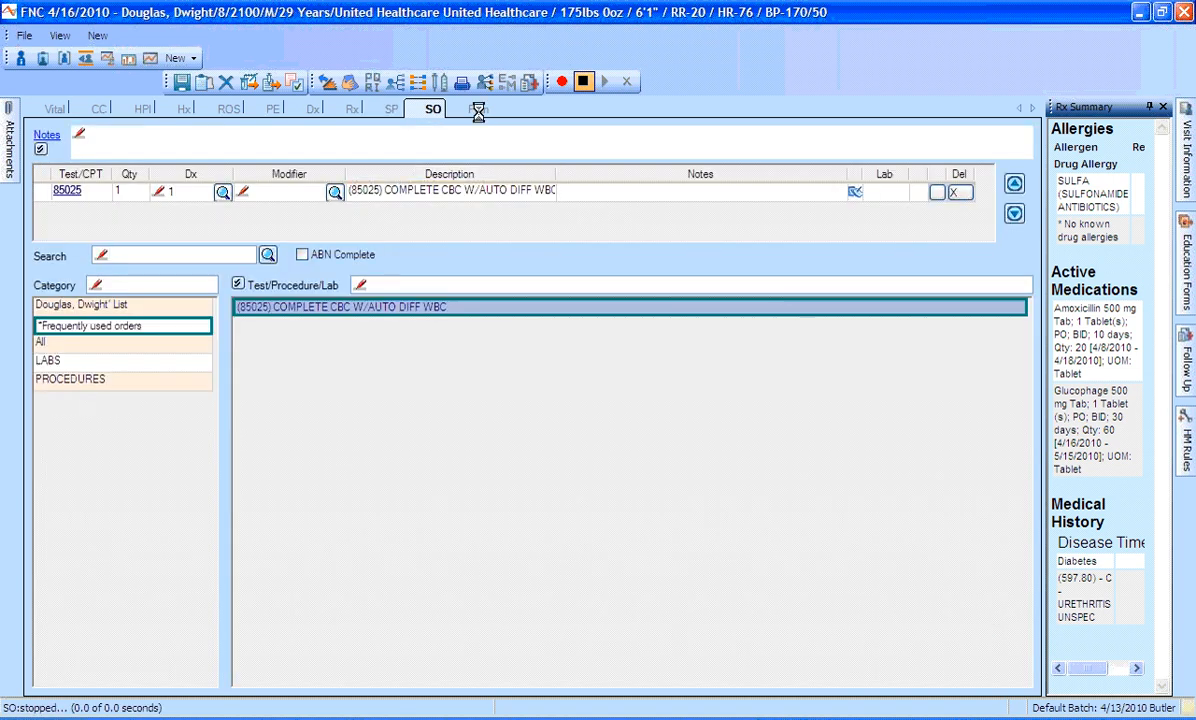
{"action": "left_click", "coordinate": [477, 109]}
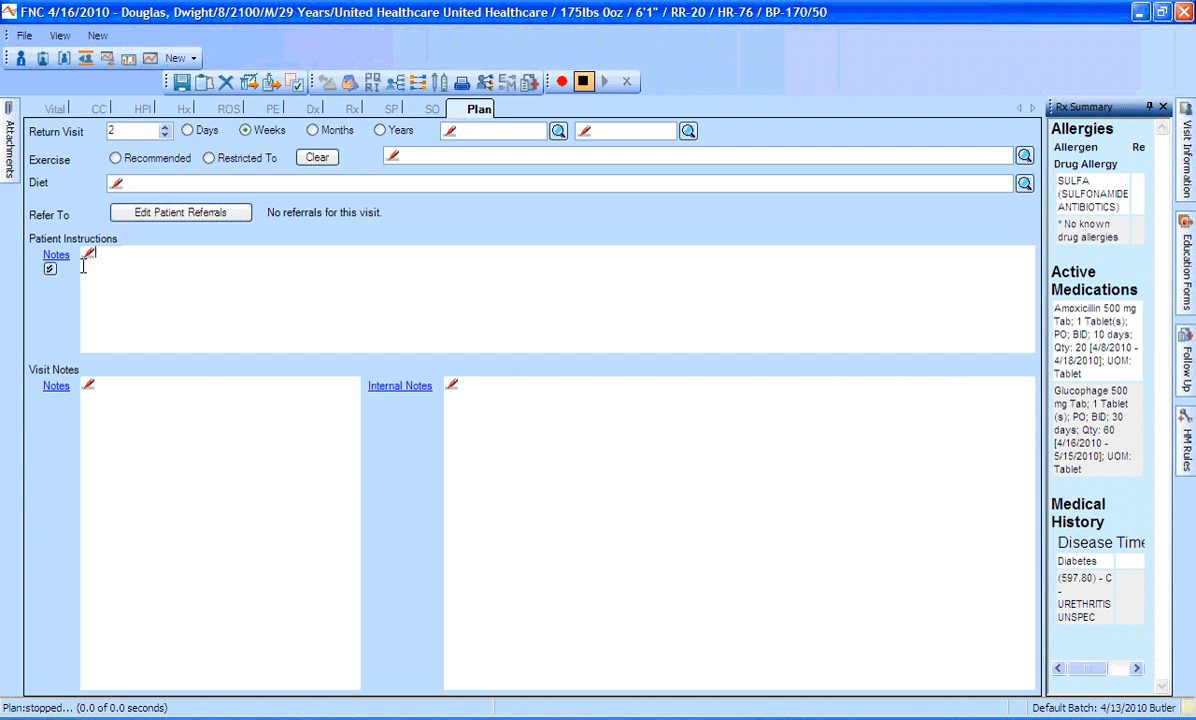
Insert the saved patient instruction "No sexual contact for 2 weeks" and check the saved texts for the visit notes without adding any
{"action": "left_click", "coordinate": [53, 262]}
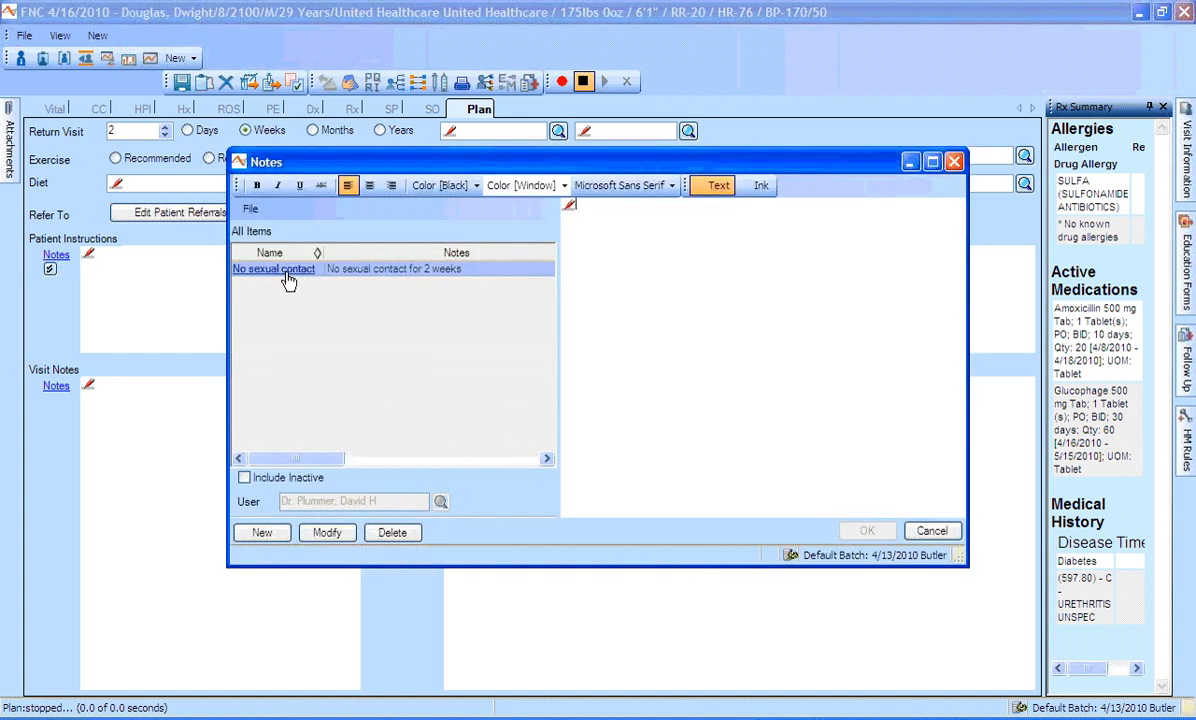
{"action": "left_click", "coordinate": [286, 274]}
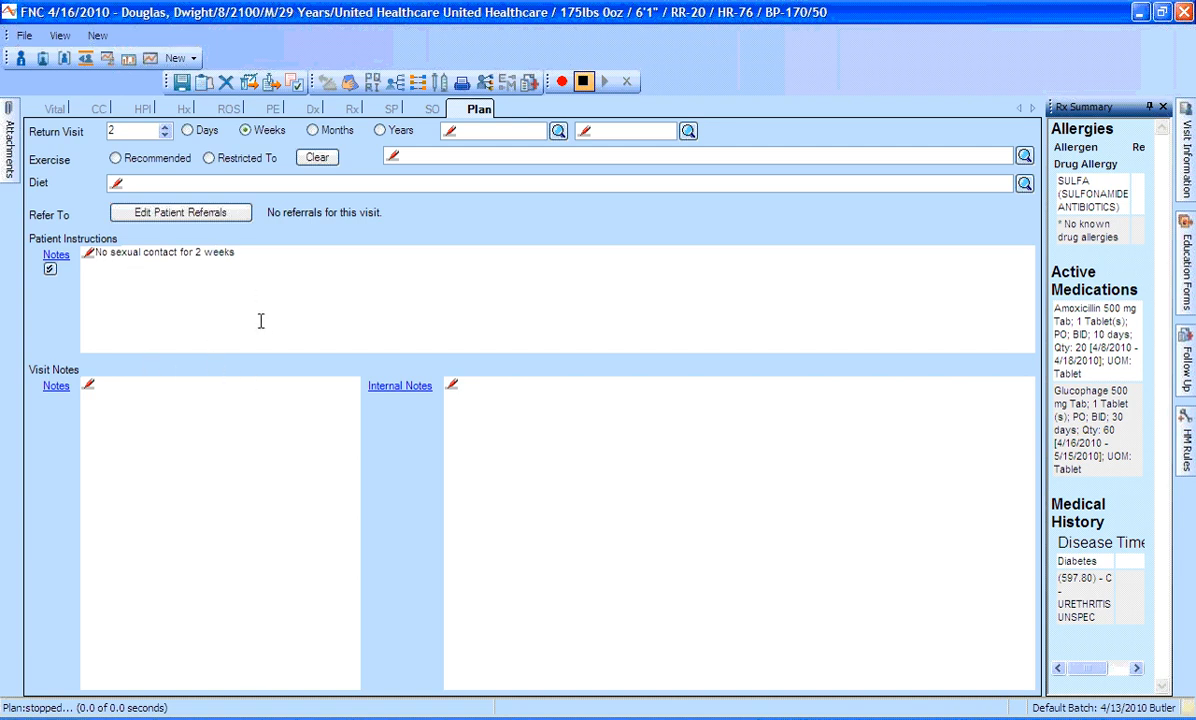
{"action": "left_click", "coordinate": [97, 383]}
{"action": "left_click", "coordinate": [56, 389]}
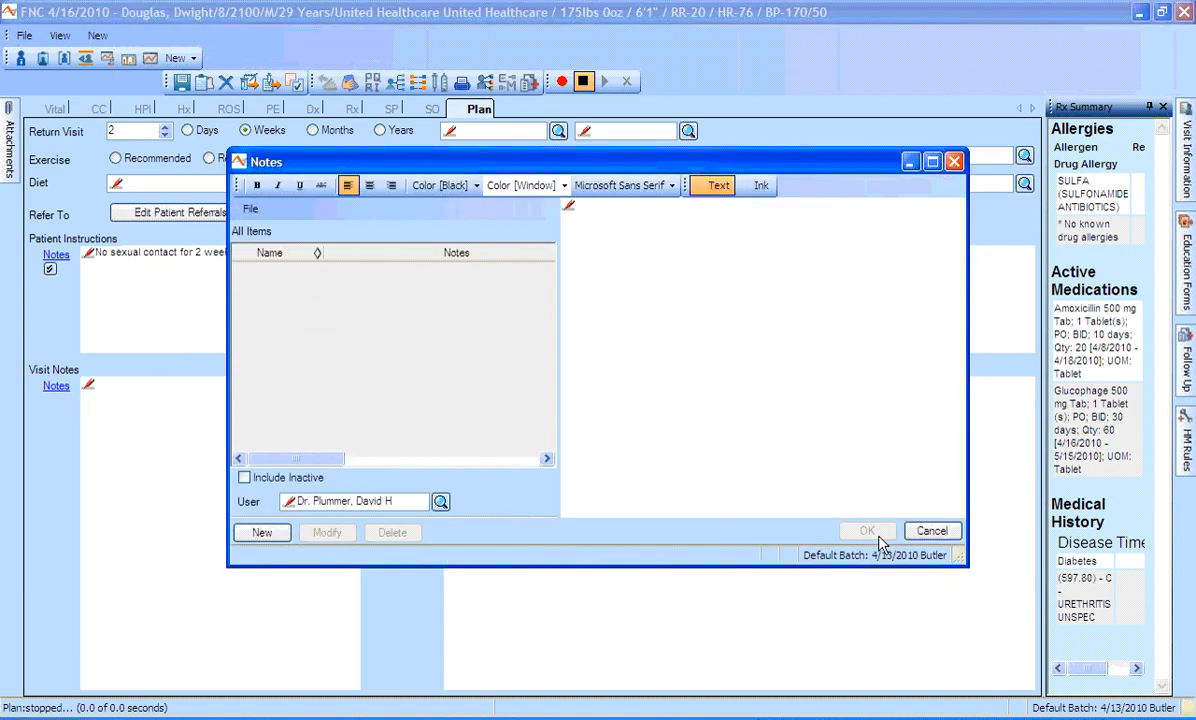
{"action": "left_click", "coordinate": [932, 531]}
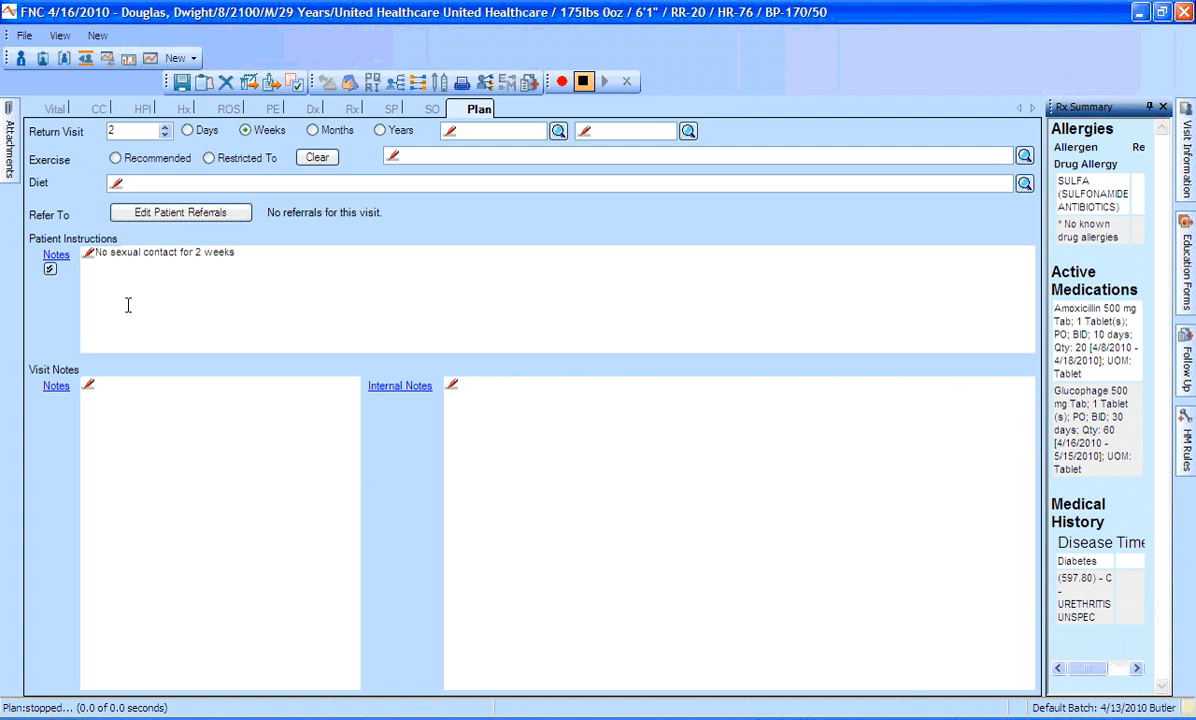
Preview the visit report and read its summary from the complaints through the exam, diagnosis, services, plan and patient instruction
{"action": "left_click", "coordinate": [478, 427]}
{"action": "left_click", "coordinate": [464, 84]}
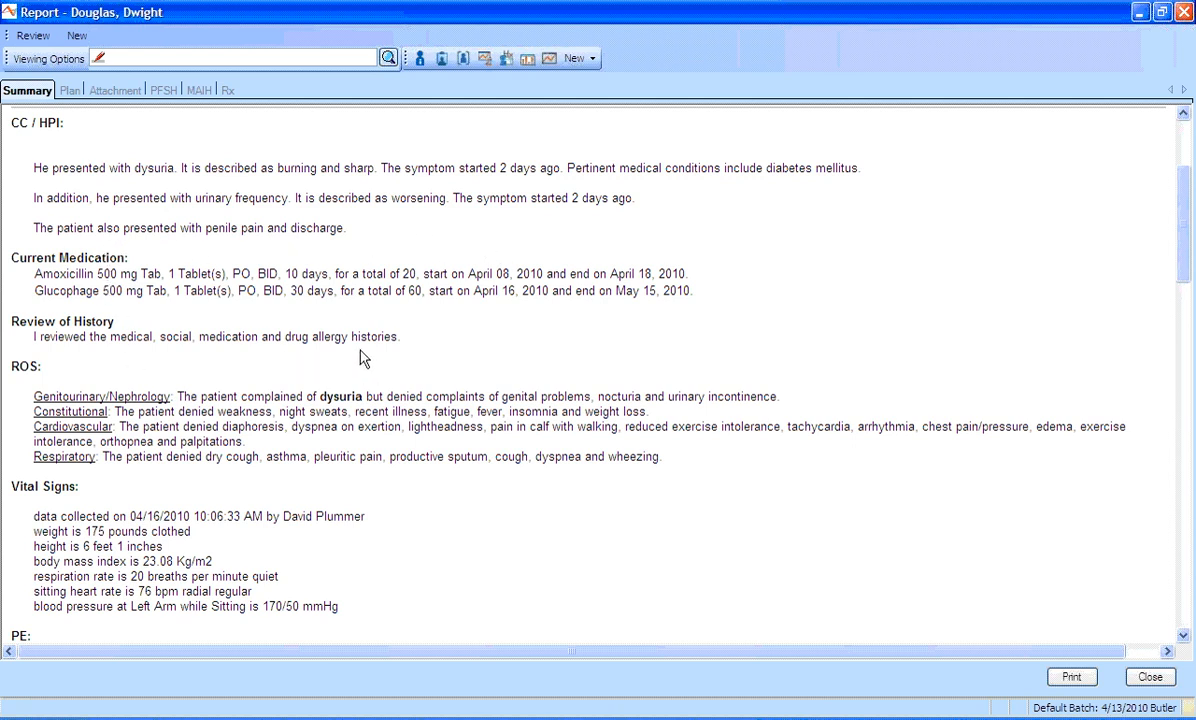
{"action": "scroll", "coordinate": [362, 356], "scroll_direction": "down", "scroll_amount": 2}
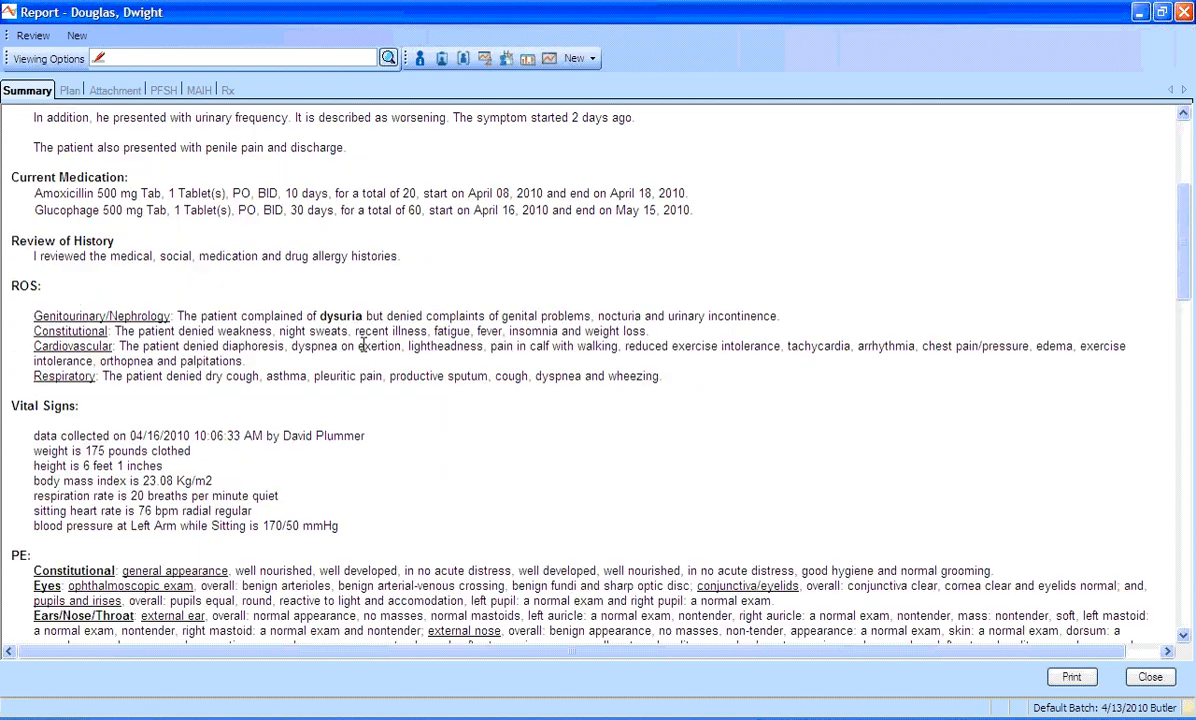
{"action": "scroll", "coordinate": [366, 338], "scroll_direction": "down", "scroll_amount": 2}
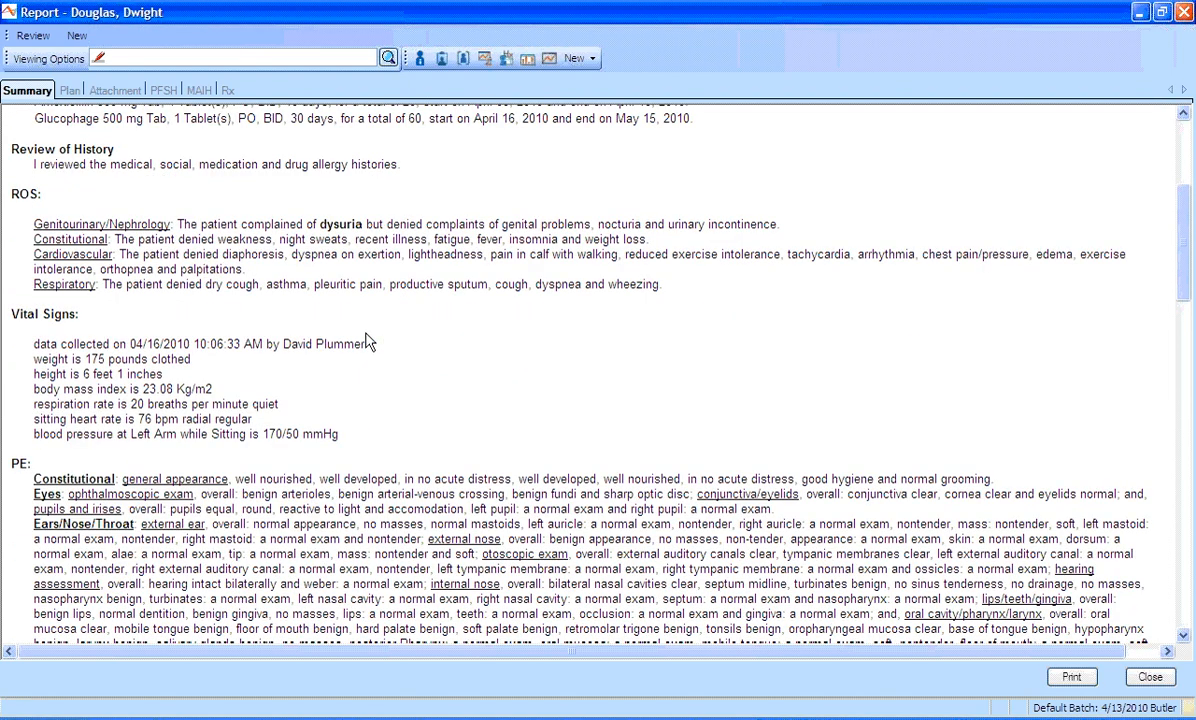
{"action": "scroll", "coordinate": [366, 342], "scroll_direction": "down", "scroll_amount": 2}
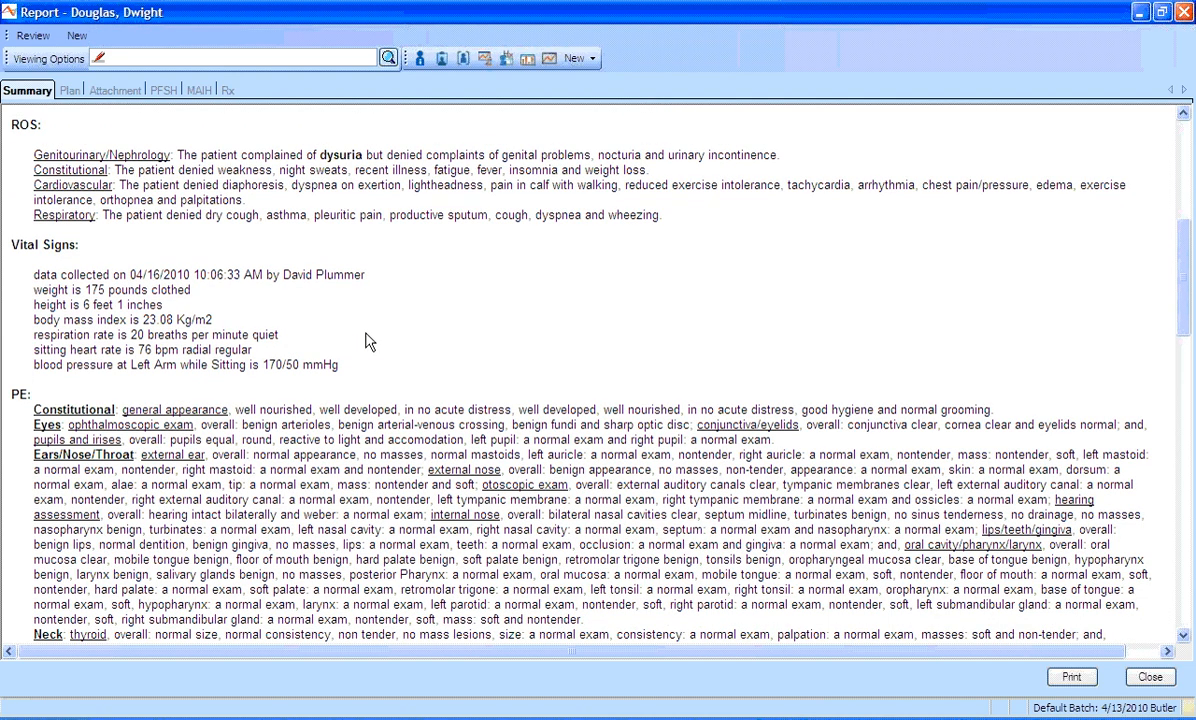
{"action": "scroll", "coordinate": [366, 342], "scroll_direction": "down", "scroll_amount": 10}
{"action": "scroll", "coordinate": [160, 488], "scroll_direction": "down", "scroll_amount": 1}
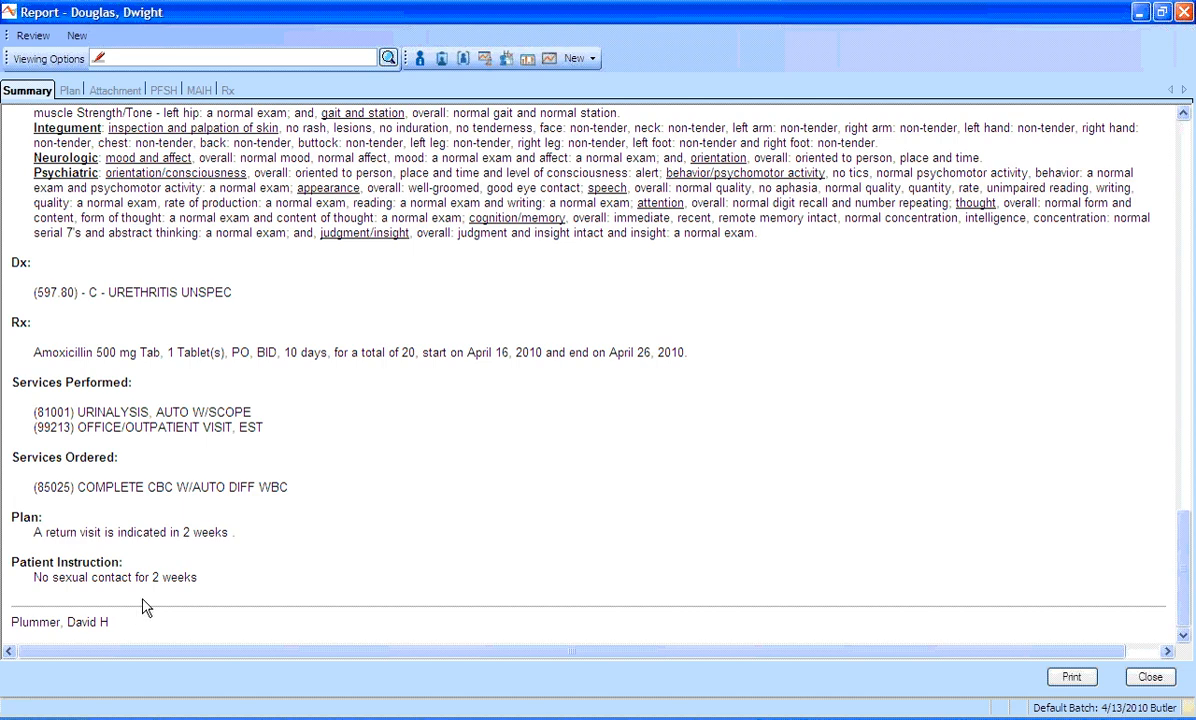
{"action": "left_click", "coordinate": [1151, 679]}
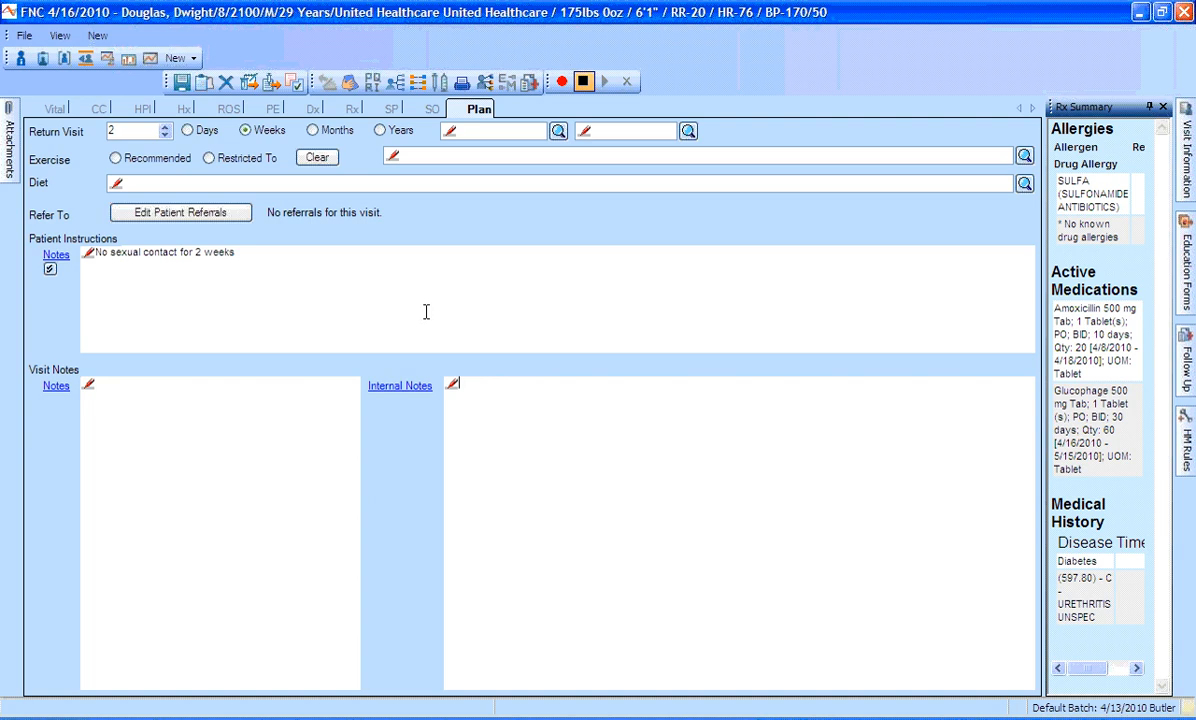
Check out the visit as a complete note, accepting the prescription printing and health maintenance alerts, and refresh the incomplete notes list
{"action": "left_click", "coordinate": [196, 84]}
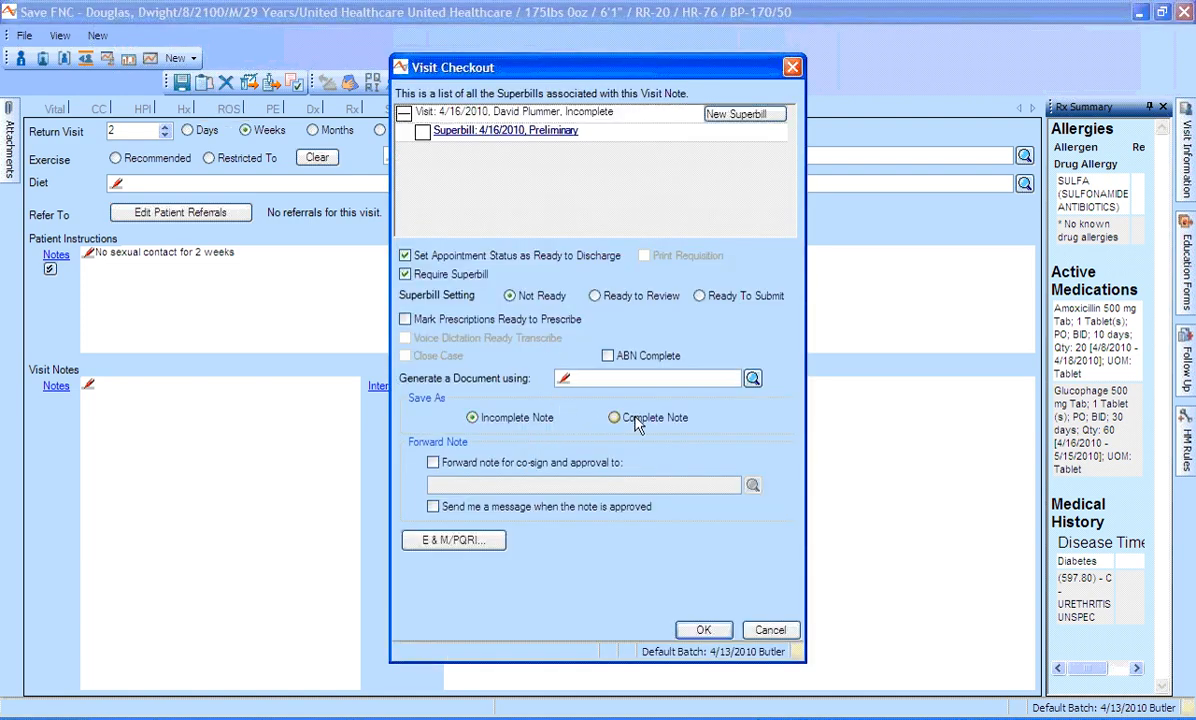
{"action": "left_click", "coordinate": [614, 418]}
{"action": "left_click", "coordinate": [690, 630]}
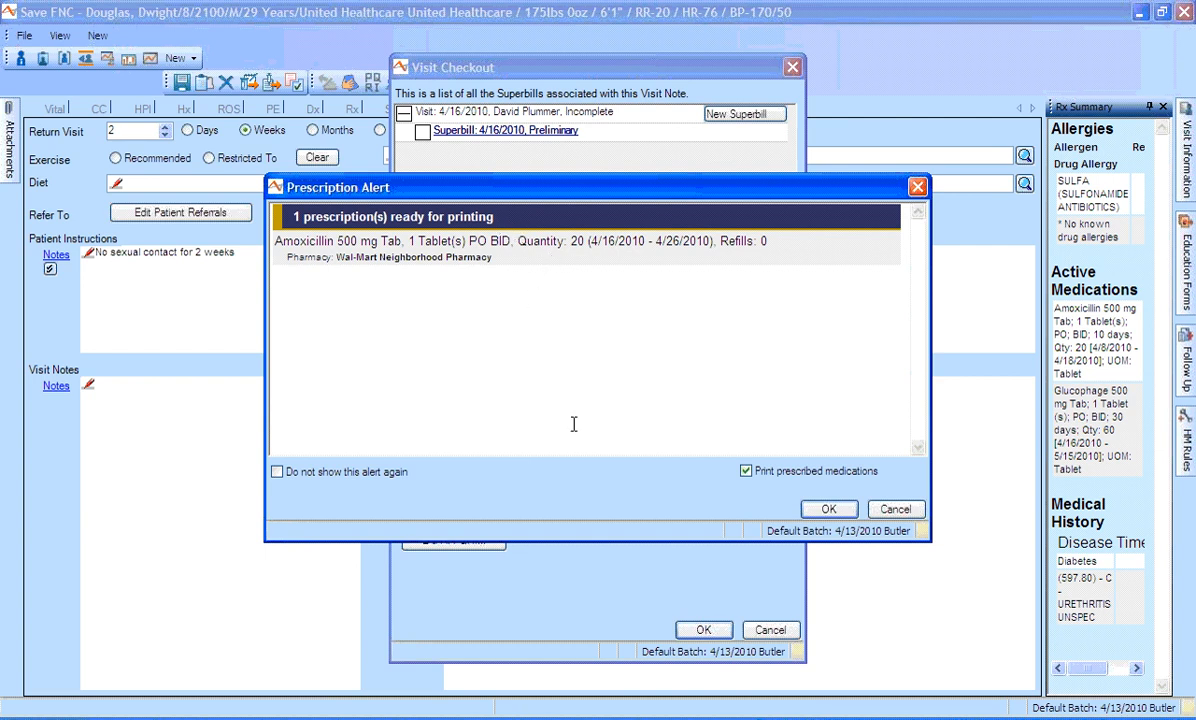
{"action": "left_click", "coordinate": [829, 509]}
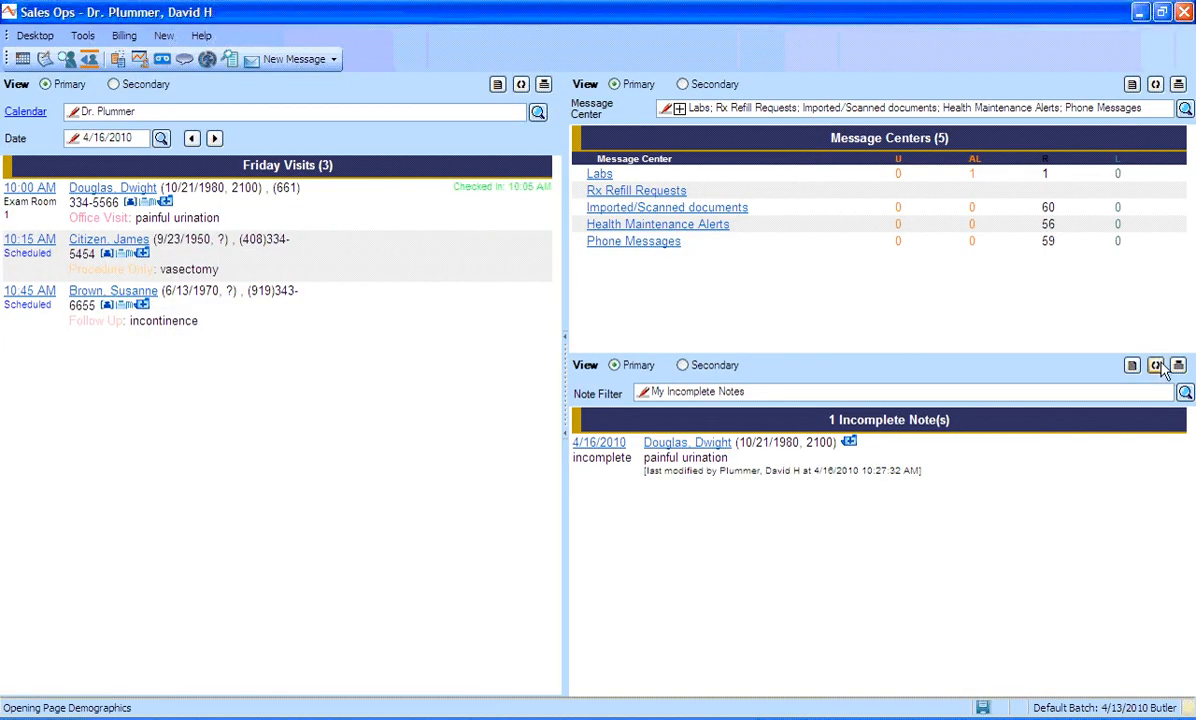
{"action": "left_click", "coordinate": [1156, 365]}
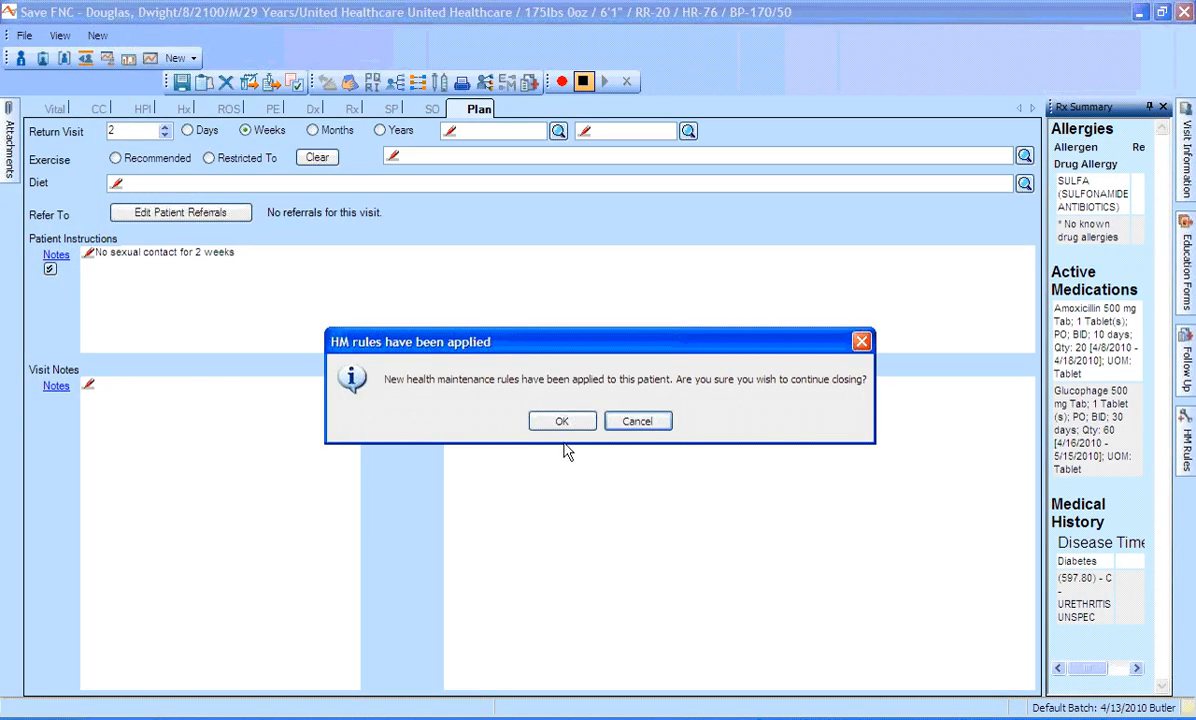
{"action": "left_click", "coordinate": [587, 422]}
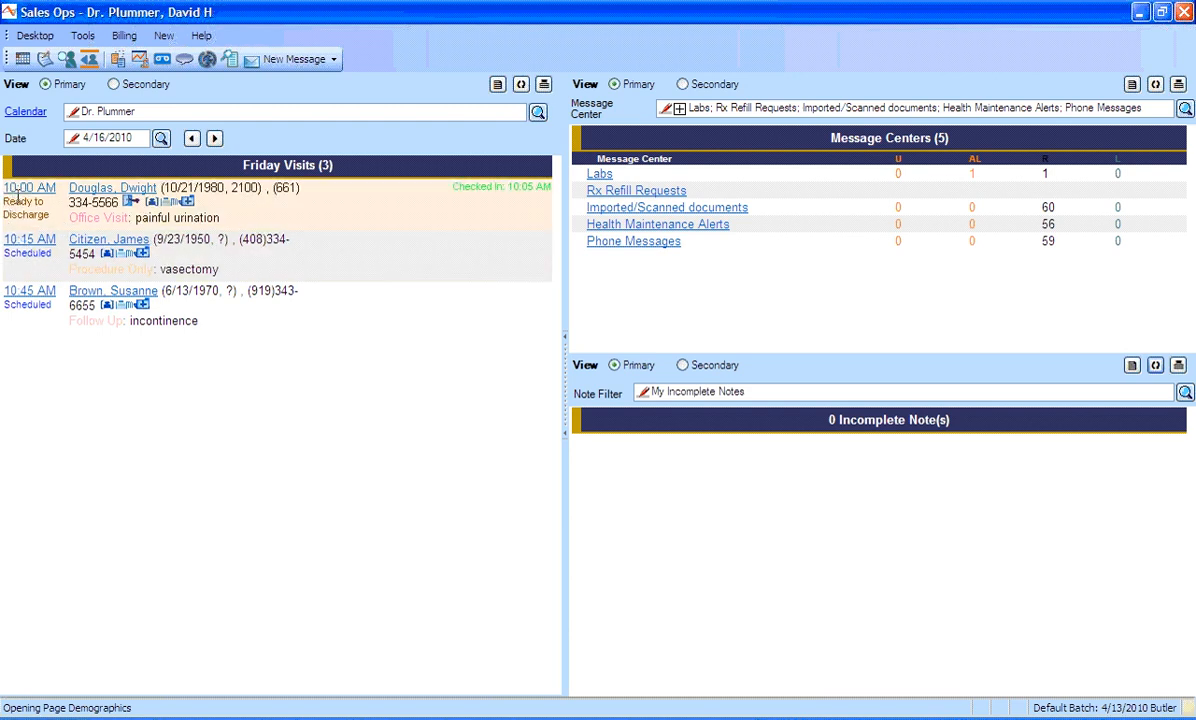
Discharge the 10:00 AM patient through checkout after reviewing the account information, printouts, recommendation and follow-up
{"action": "left_click", "coordinate": [131, 204]}
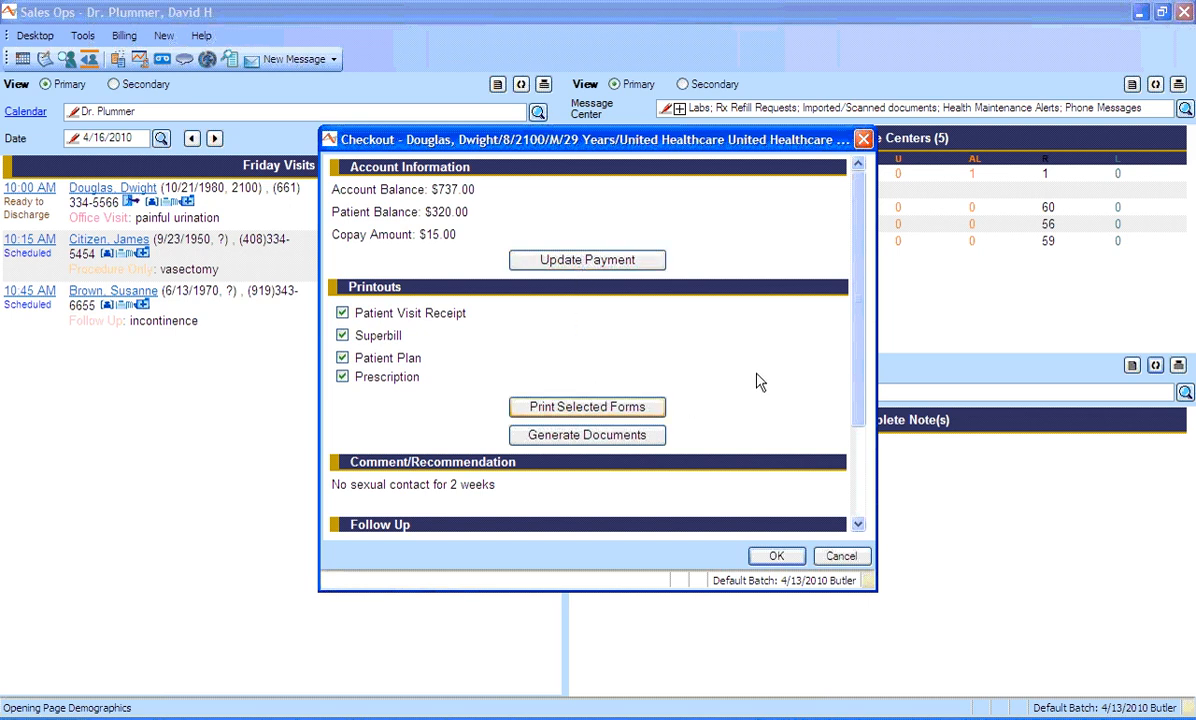
{"action": "left_click_drag", "start_coordinate": [859, 213], "coordinate": [858, 261]}
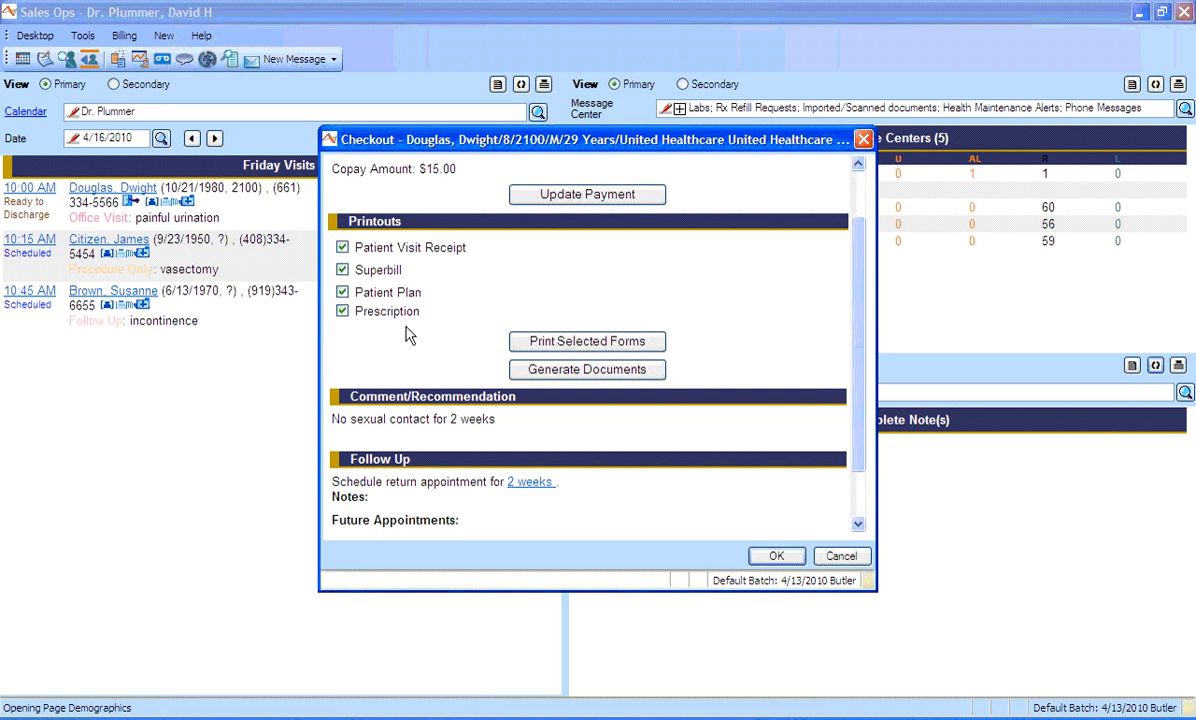
{"action": "left_click_drag", "start_coordinate": [857, 360], "coordinate": [860, 402]}
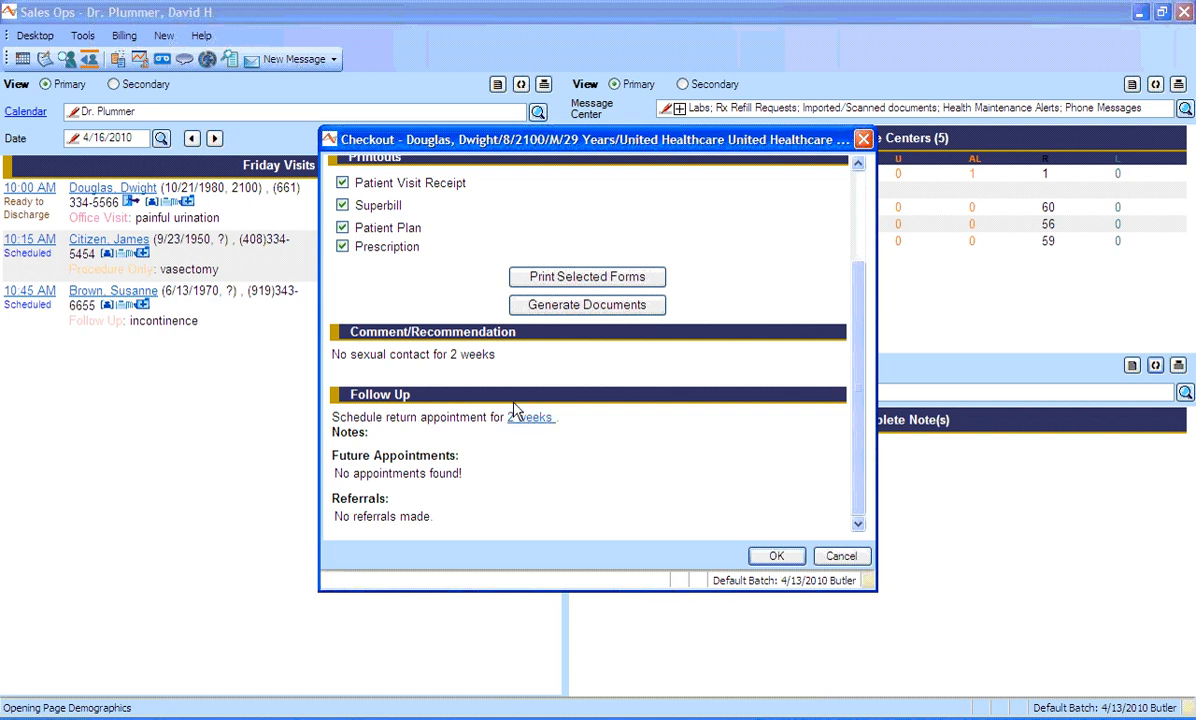
{"action": "left_click", "coordinate": [773, 555]}
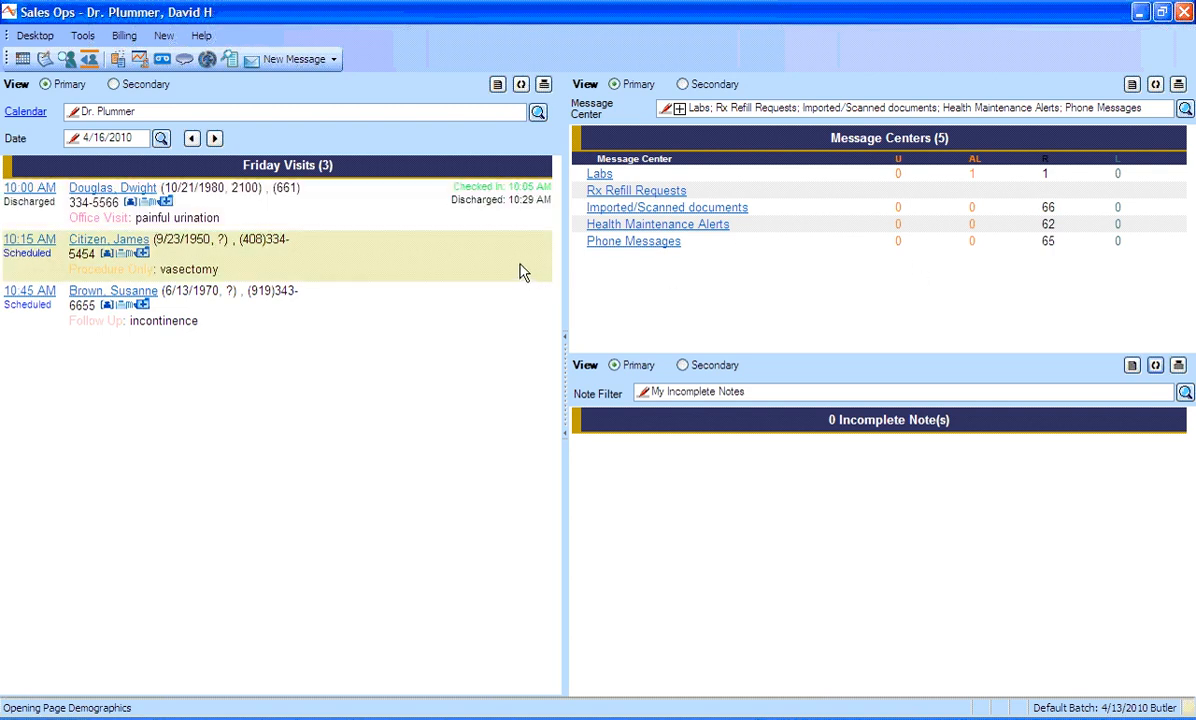
Start a visit note for the 10:15 AM vasectomy appointment and view its vitals and frequently used diagnoses
{"action": "left_click", "coordinate": [121, 254]}
{"action": "left_click", "coordinate": [400, 498]}
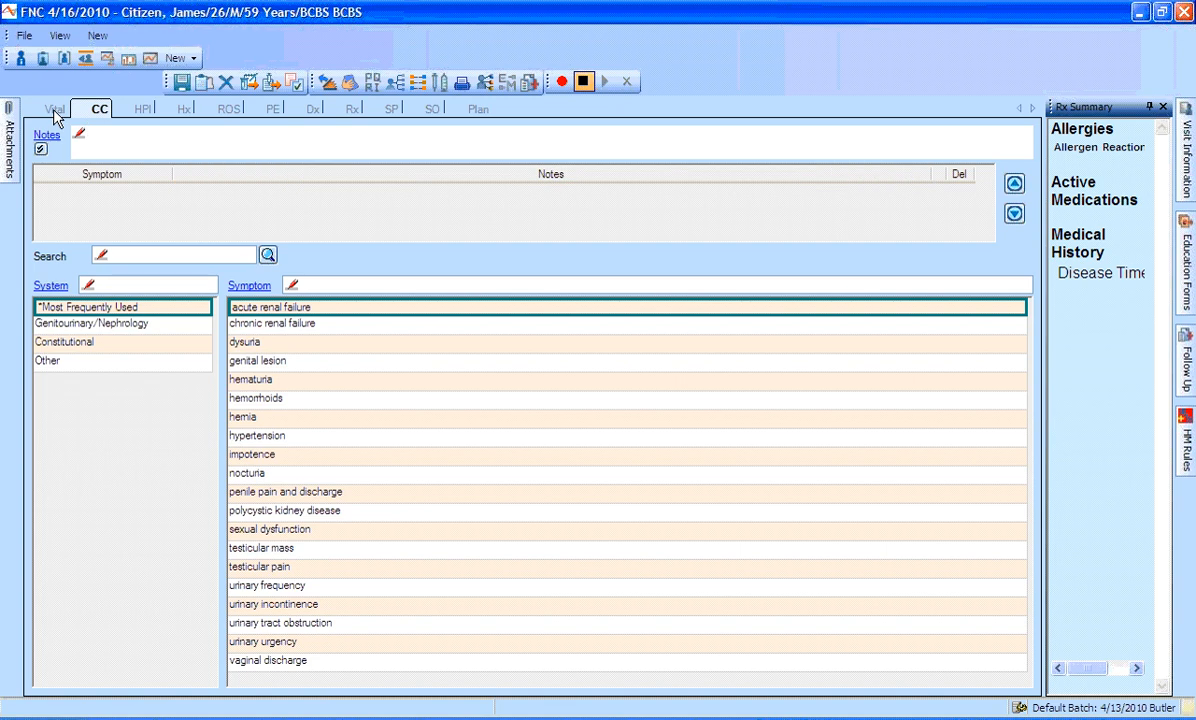
{"action": "left_click", "coordinate": [55, 111]}
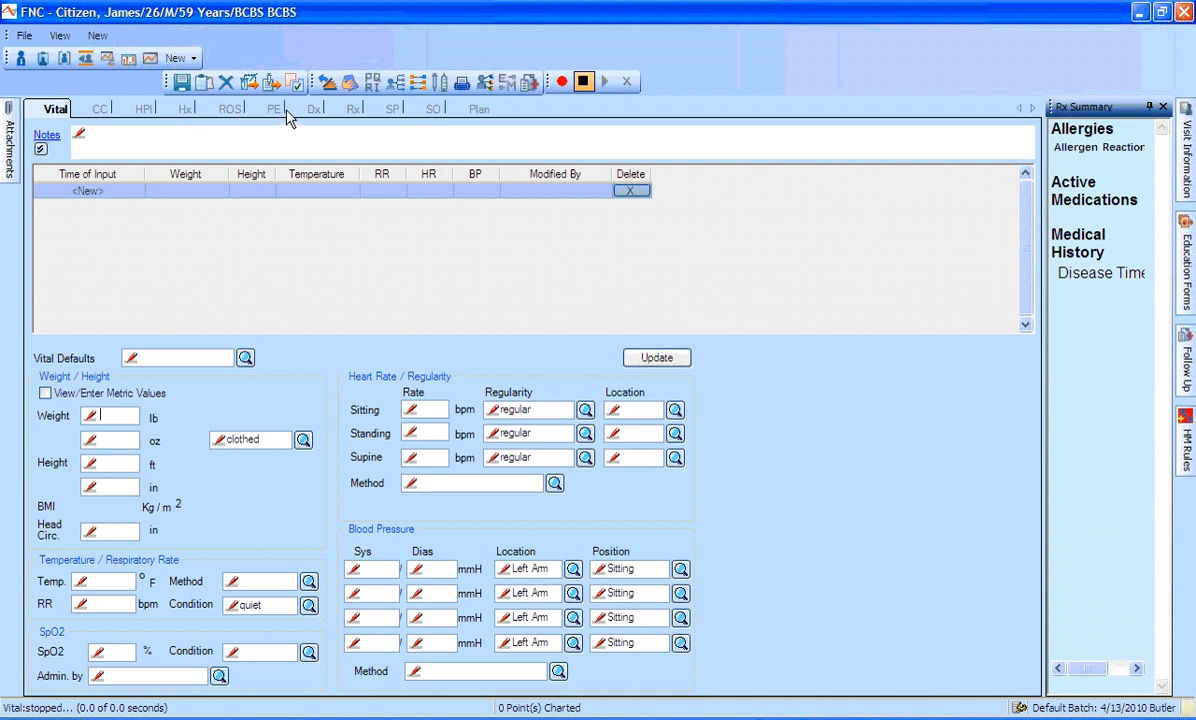
{"action": "left_click", "coordinate": [320, 110]}
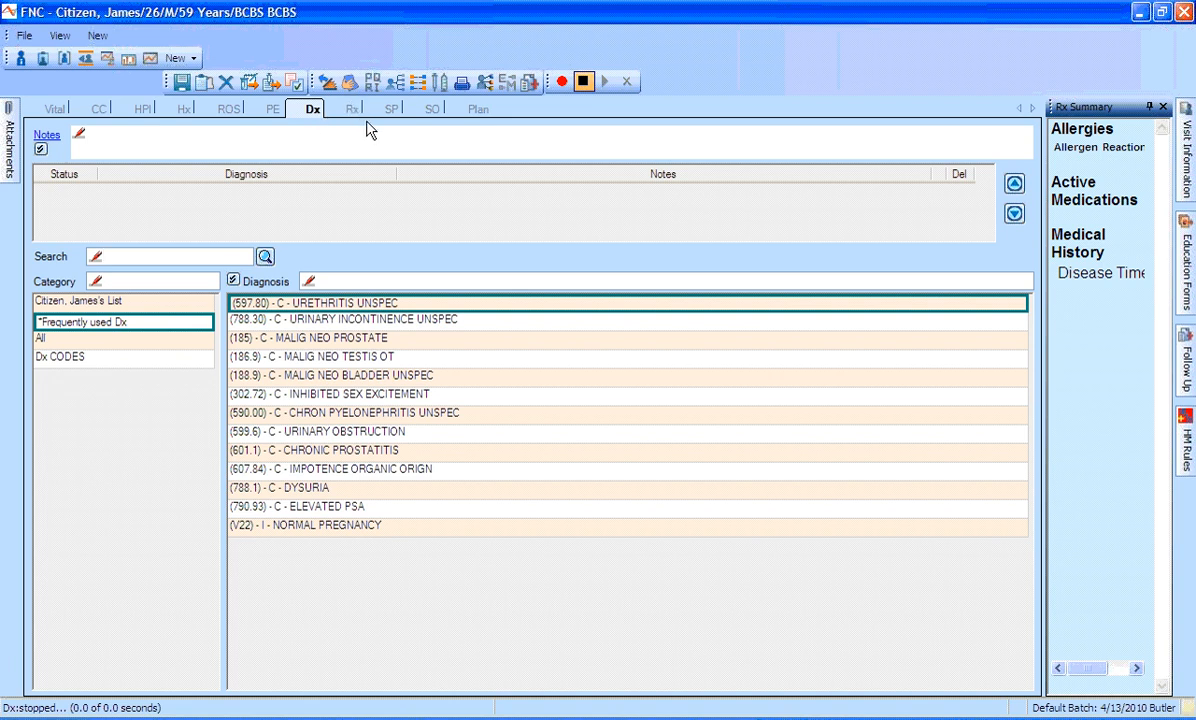
Add (55250) VASECTOMY from the PROCEDURES category as a service performed and highlight the complications text in its procedure note
{"action": "left_click", "coordinate": [391, 111]}
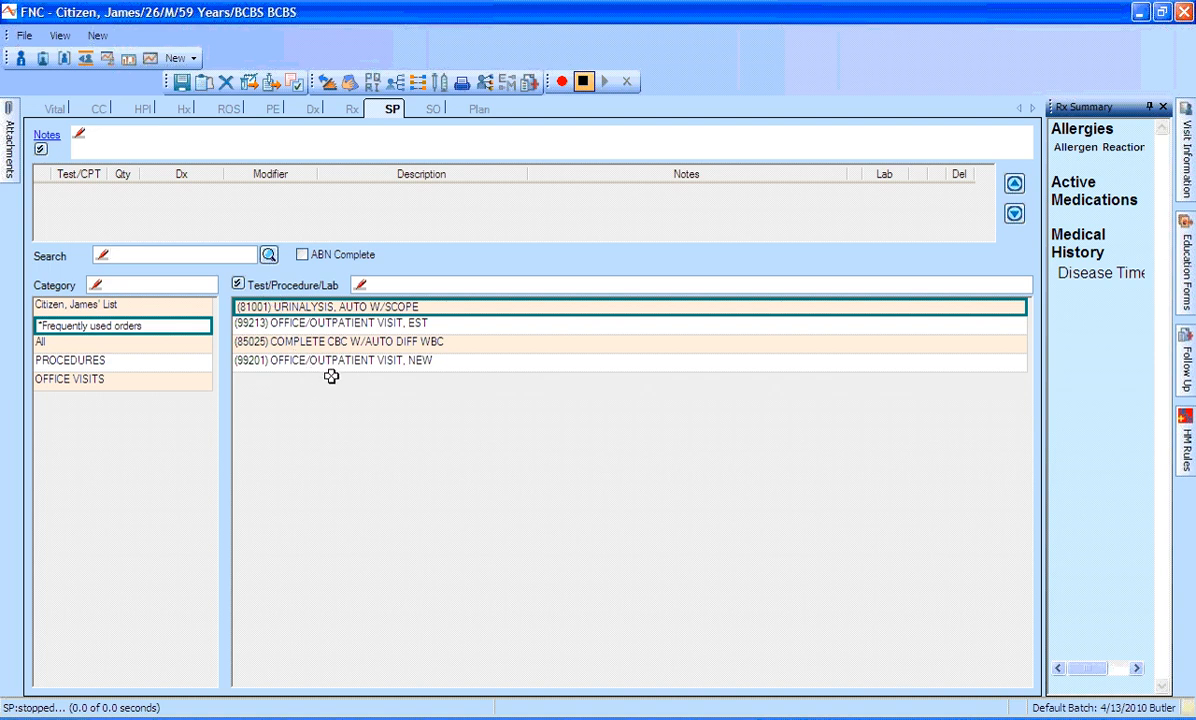
{"action": "left_click", "coordinate": [190, 360]}
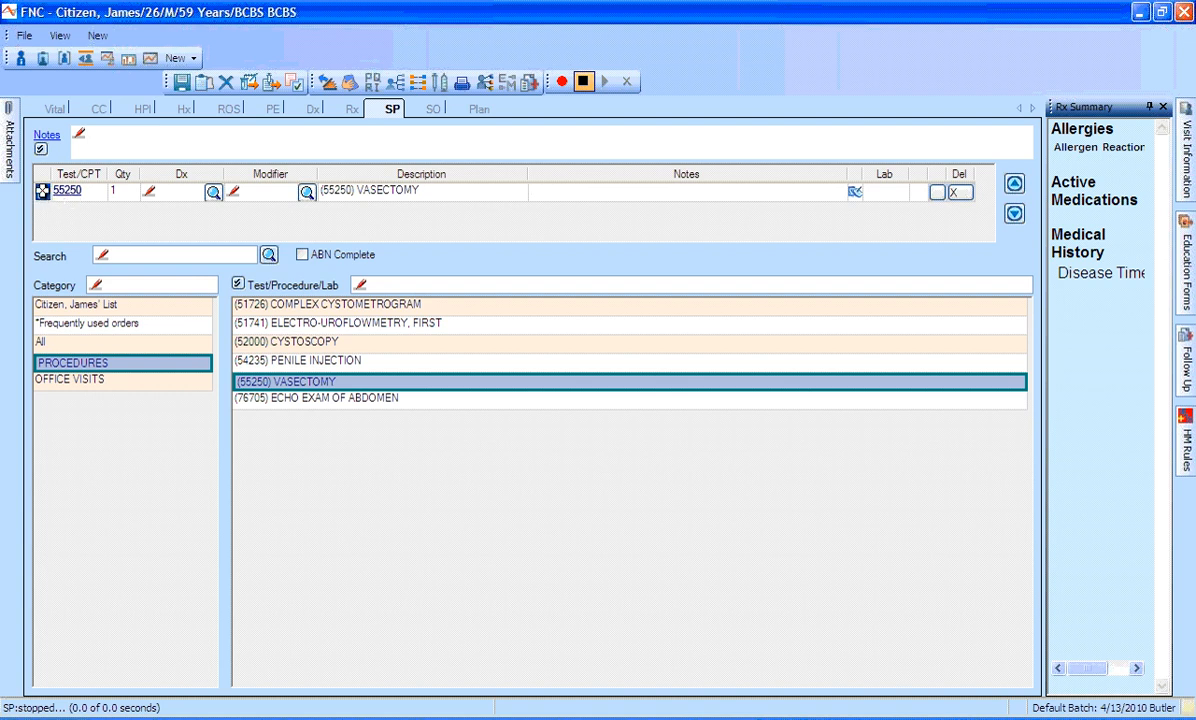
{"action": "left_click", "coordinate": [43, 191]}
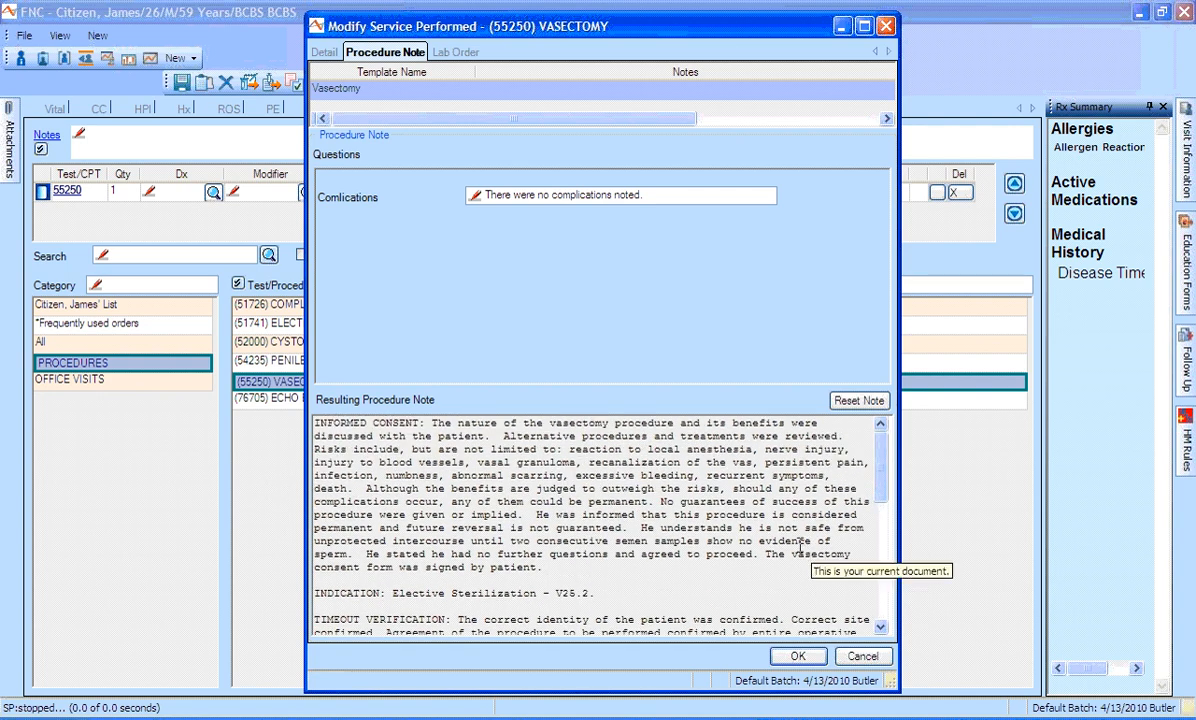
{"action": "left_click_drag", "start_coordinate": [879, 466], "coordinate": [888, 588]}
{"action": "left_click_drag", "start_coordinate": [412, 510], "coordinate": [673, 510]}
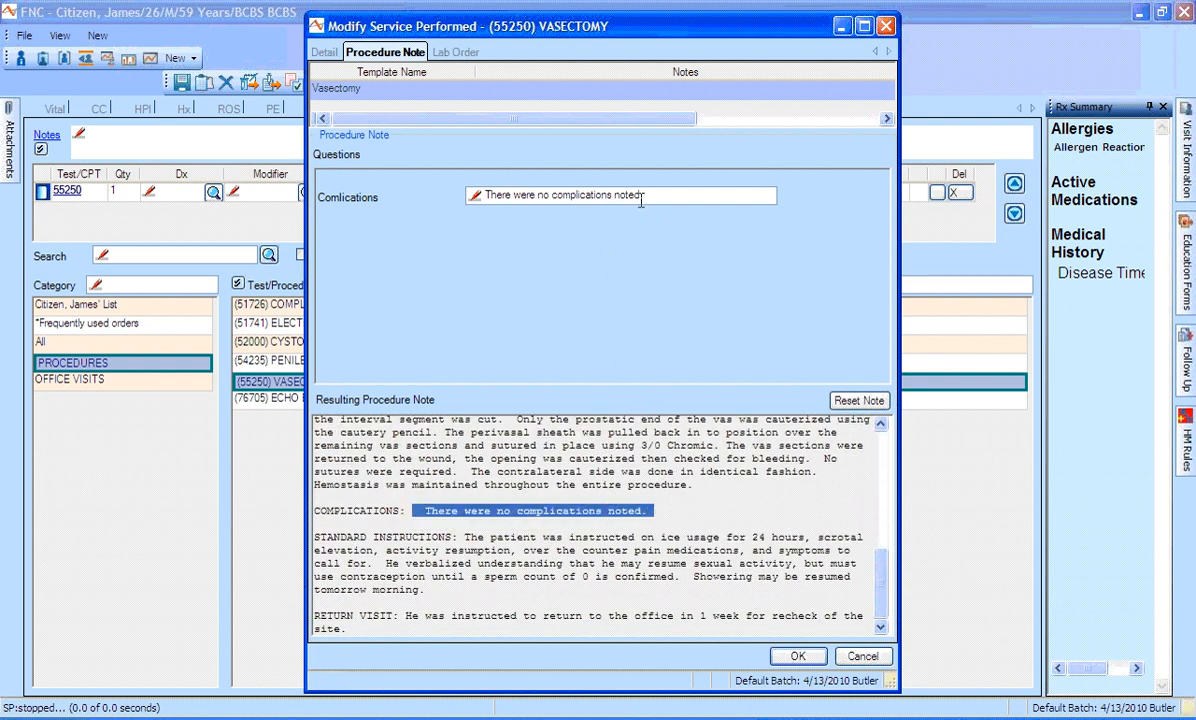
Replace the vasectomy note's complications answer with "Complications include aj;fajiejajfea;ji"
{"action": "left_click", "coordinate": [676, 191]}
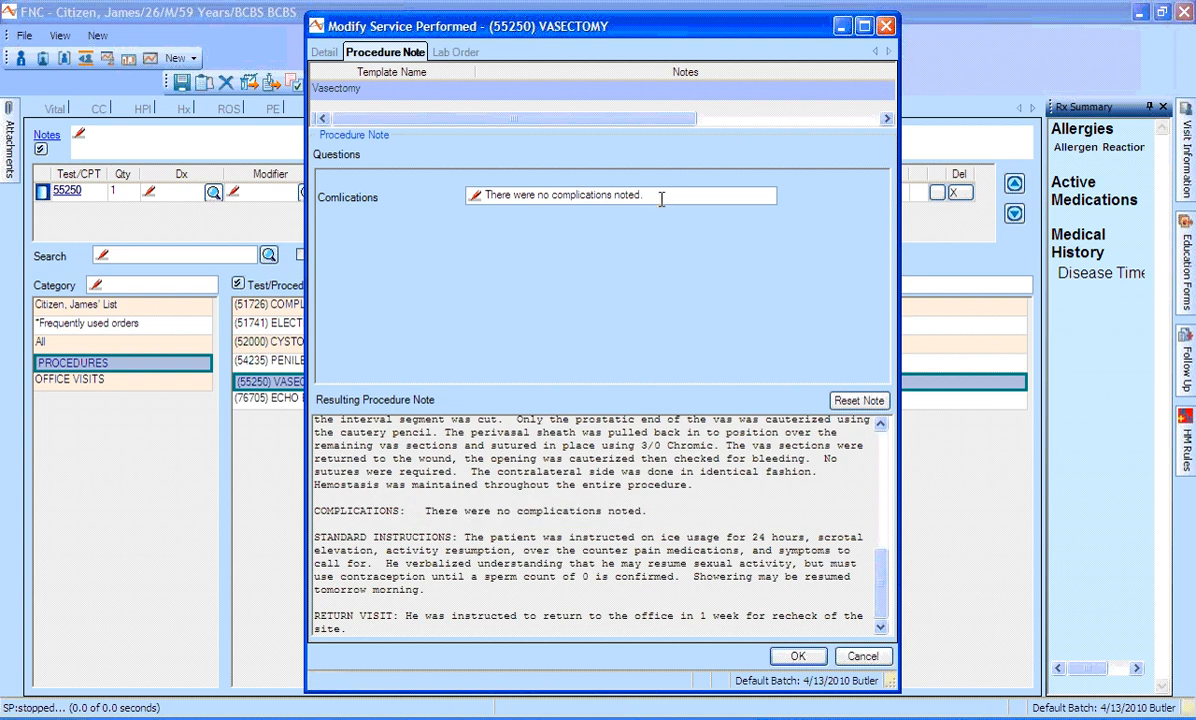
{"action": "left_click_drag", "start_coordinate": [642, 197], "coordinate": [382, 232]}
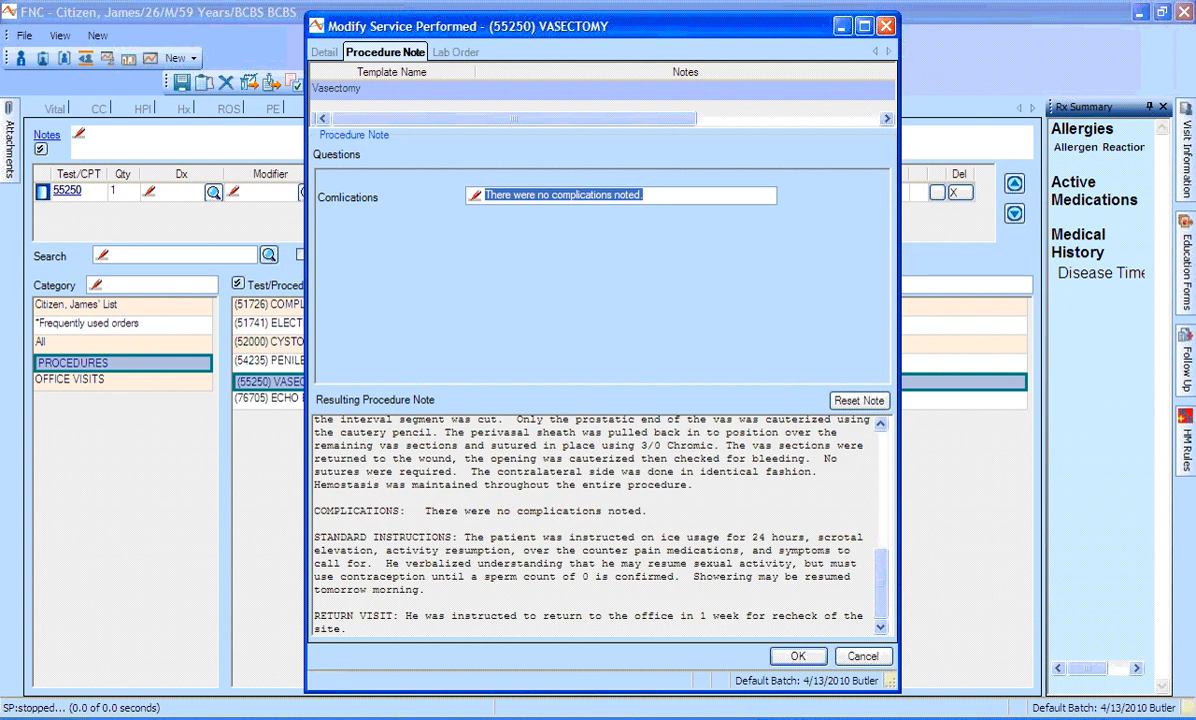
{"action": "type", "text": "Complication"}
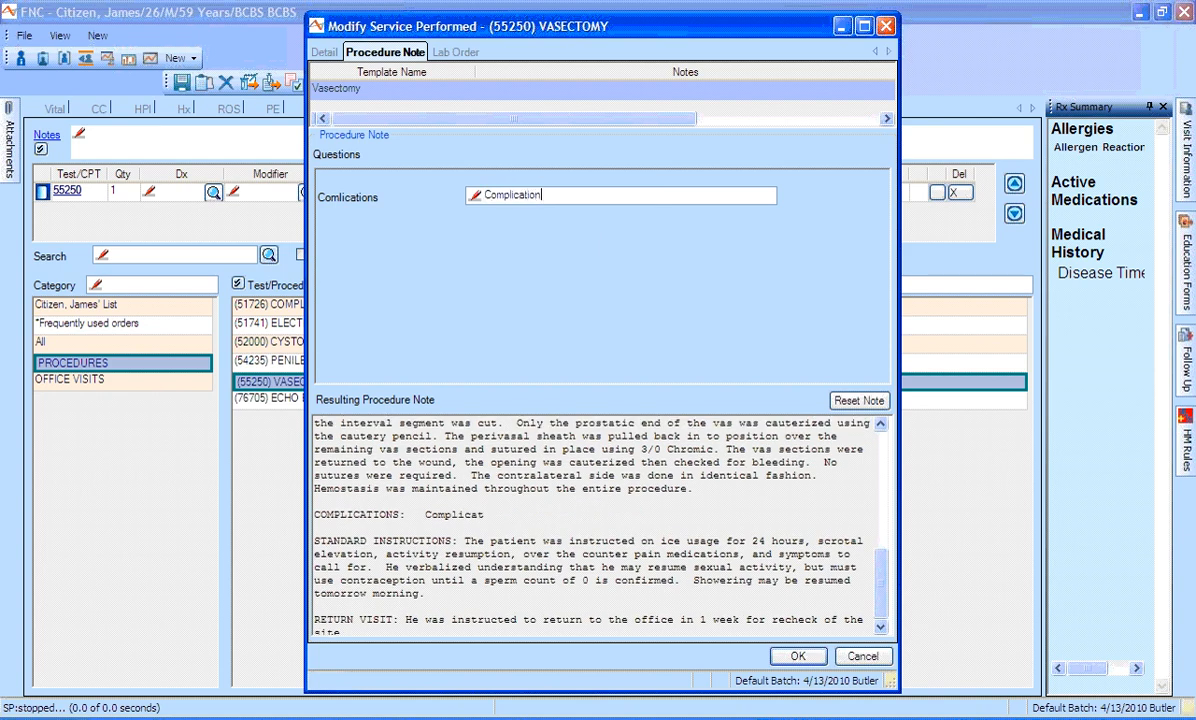
{"action": "type", "text": "s include aj;fajiejajfea;ji;"}
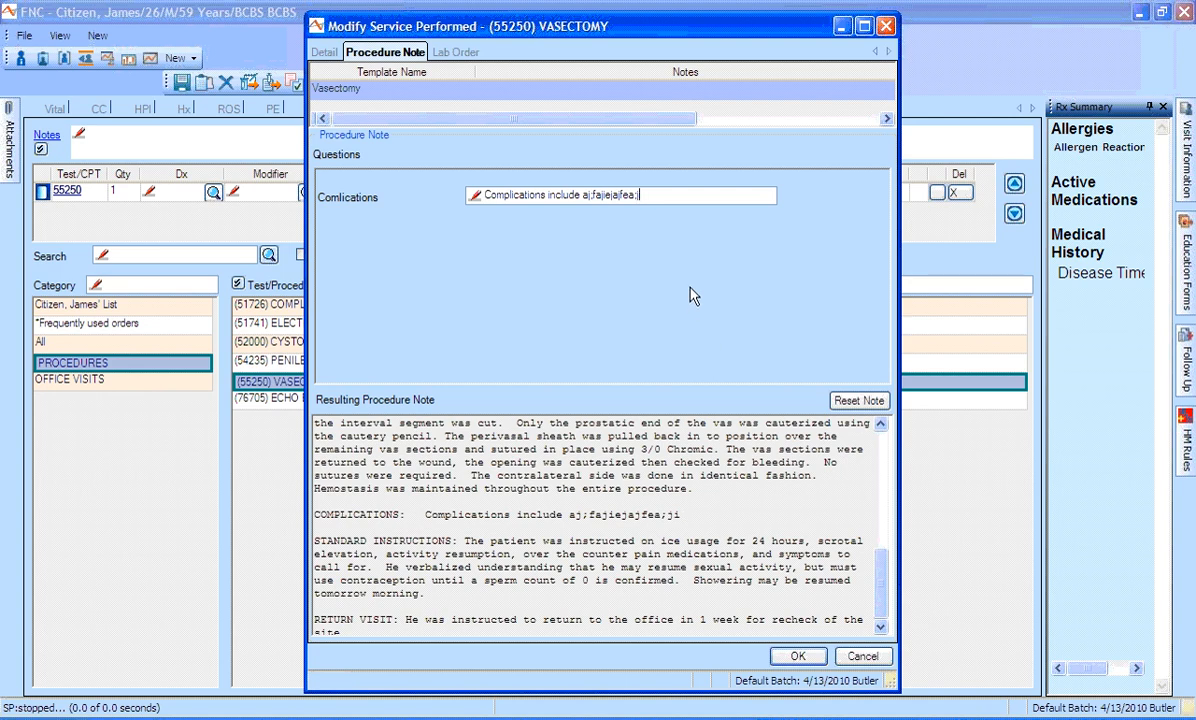
Shorten the complications answer in the vasectomy procedure note to "Complications include"
{"action": "key", "text": "BackSpace"}
{"action": "key", "text": "BackSpace"}
{"action": "key", "text": "BackSpace"}
{"action": "key", "text": "BackSpace"}
{"action": "key", "text": "BackSpace"}
{"action": "key", "text": "BackSpace"}
{"action": "key", "text": "BackSpace"}
{"action": "key", "text": "BackSpace"}
{"action": "key", "text": "BackSpace"}
{"action": "key", "text": "BackSpace"}
{"action": "key", "text": "BackSpace"}
{"action": "key", "text": "BackSpace"}
{"action": "key", "text": "BackSpace"}
{"action": "key", "text": "BackSpace"}
{"action": "key", "text": "BackSpace"}
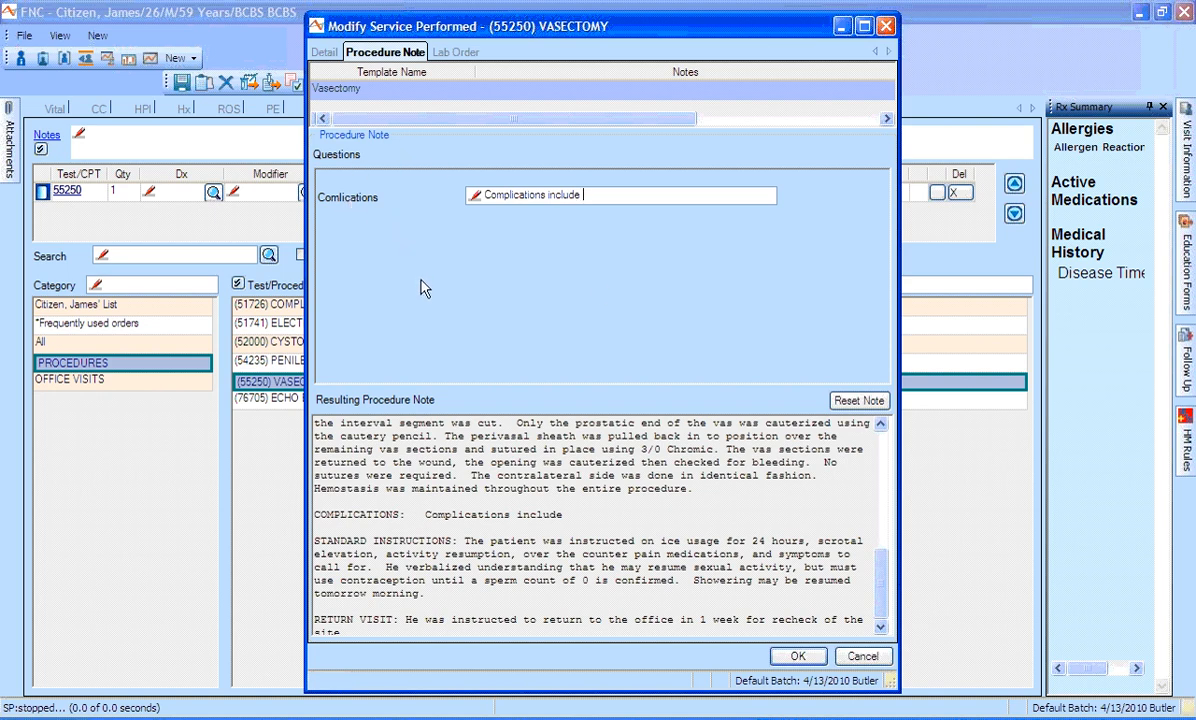
Read through the resulting vasectomy procedure note from the informed consent section onward and accept it
{"action": "scroll", "coordinate": [885, 572], "scroll_direction": "down", "scroll_amount": 1}
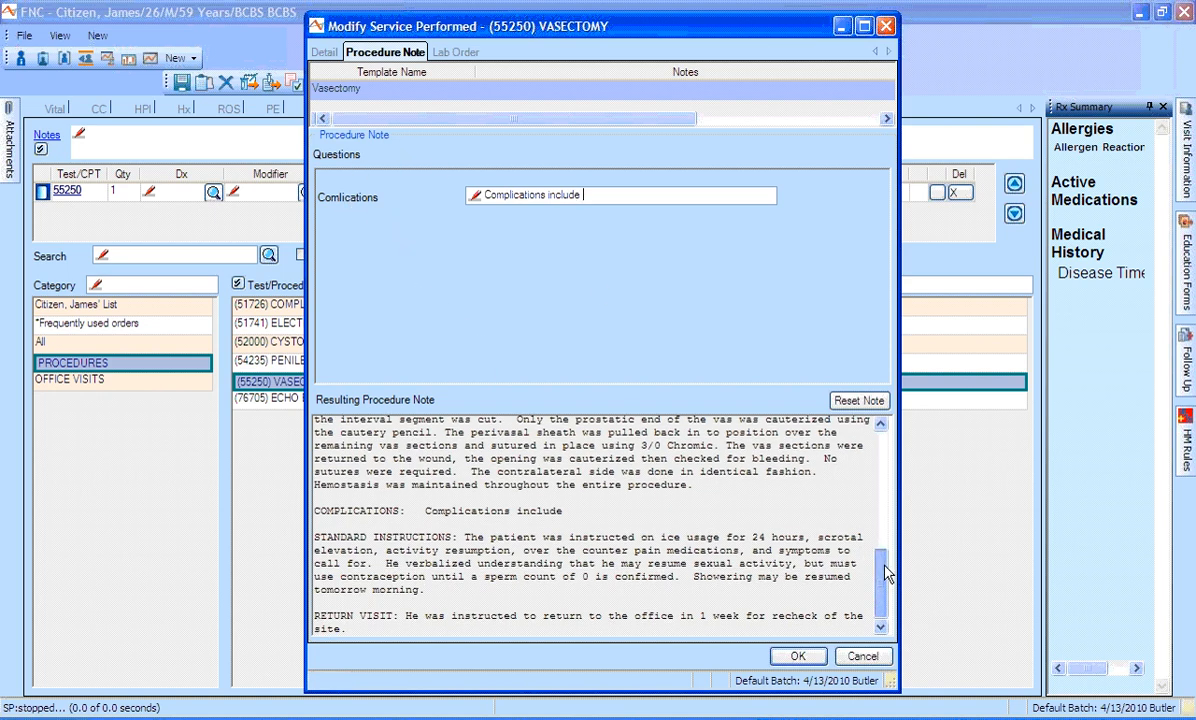
{"action": "scroll", "coordinate": [885, 572], "scroll_direction": "up", "scroll_amount": 10}
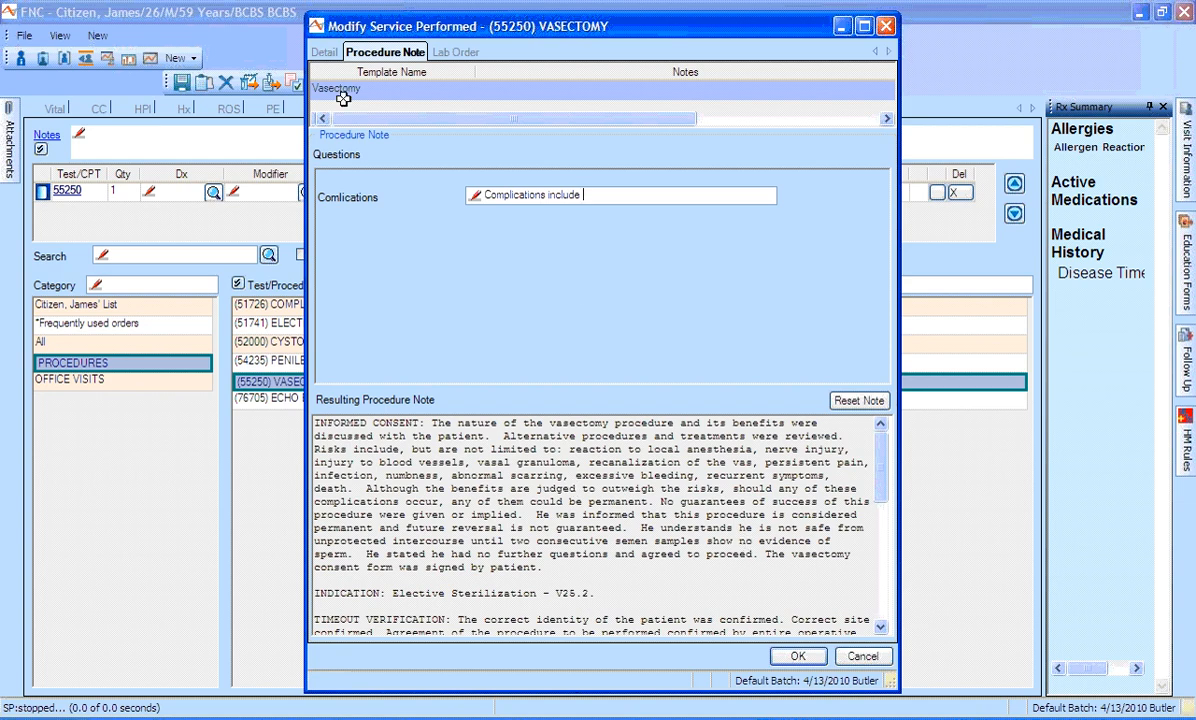
{"action": "left_click", "coordinate": [558, 197]}
{"action": "left_click_drag", "start_coordinate": [886, 470], "coordinate": [886, 530]}
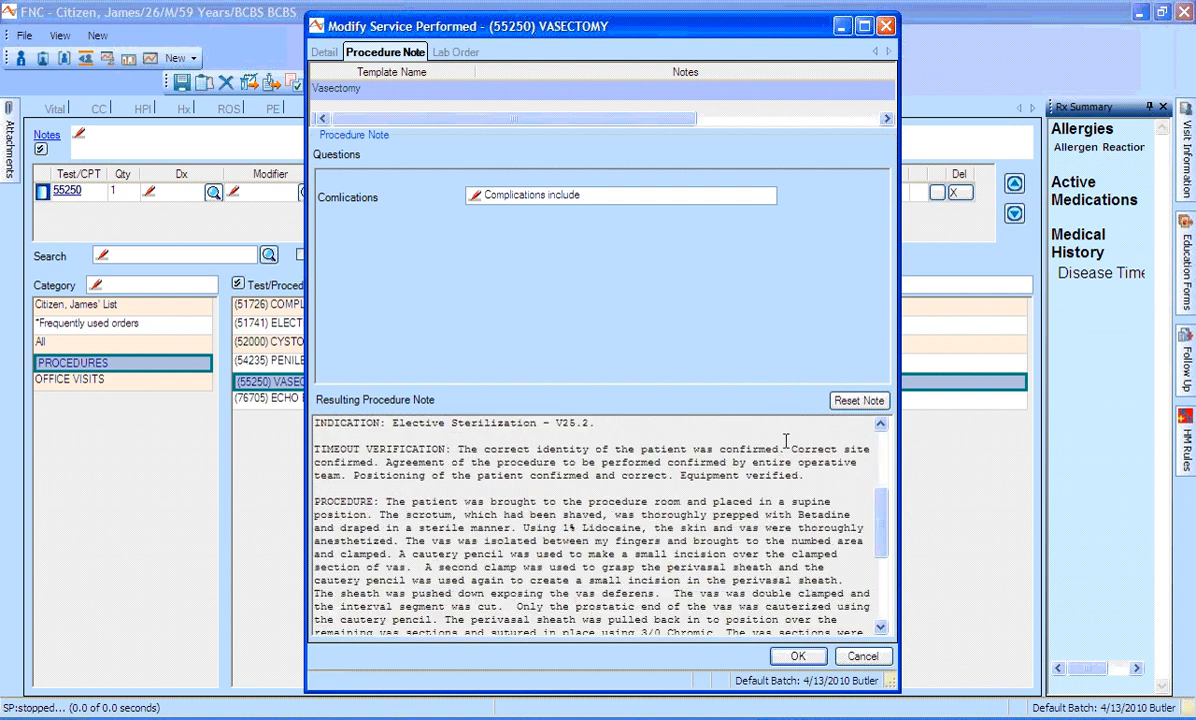
{"action": "left_click", "coordinate": [797, 656]}
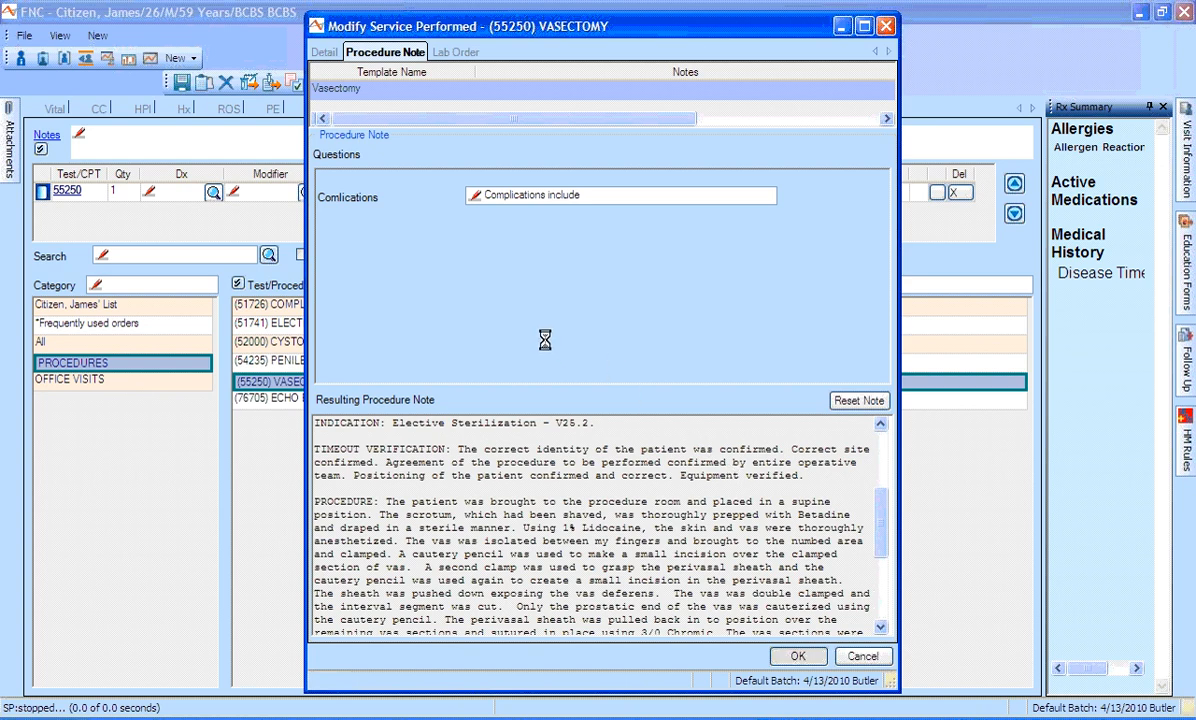
Preview the visit summary report with the full vasectomy procedure note, read it to the end and close it
{"action": "left_click", "coordinate": [462, 84]}
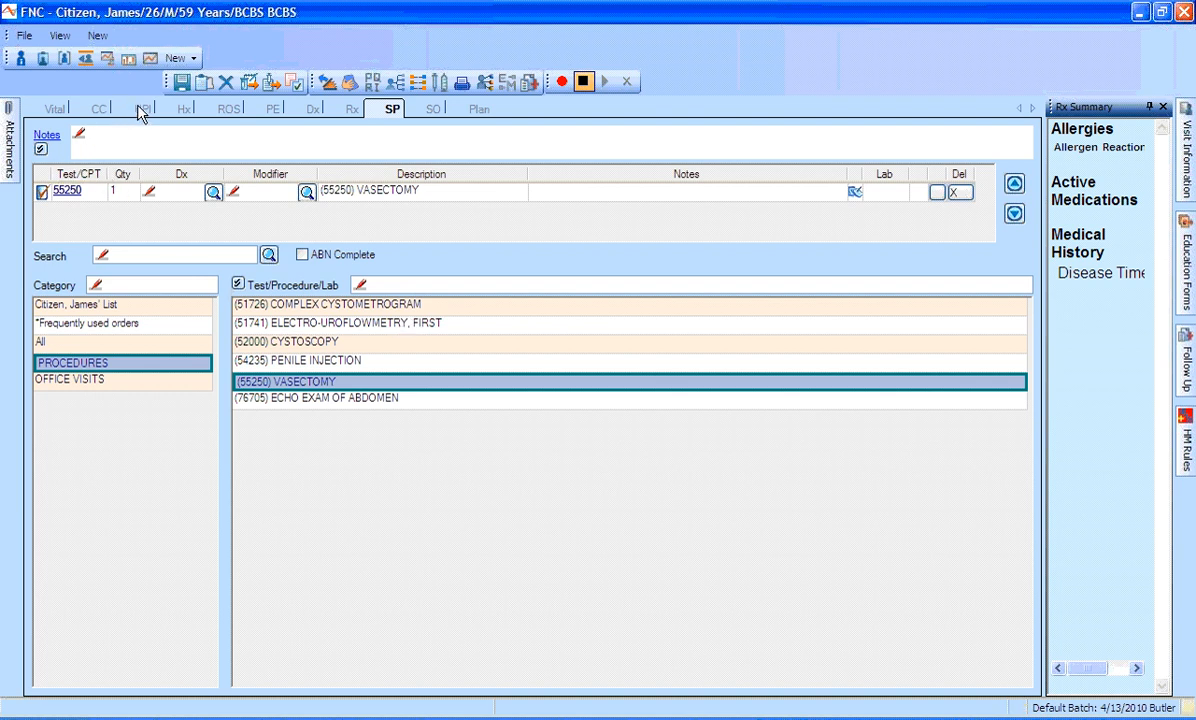
{"action": "left_click", "coordinate": [392, 110]}
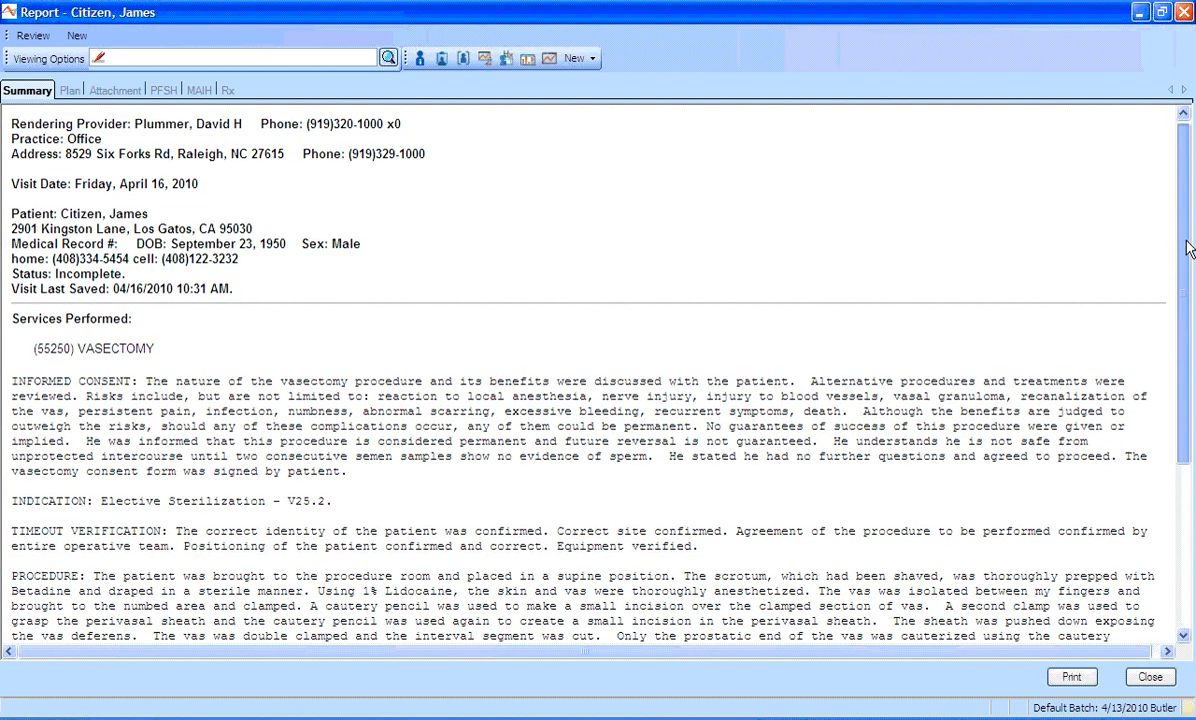
{"action": "left_click_drag", "start_coordinate": [1188, 248], "coordinate": [1192, 290]}
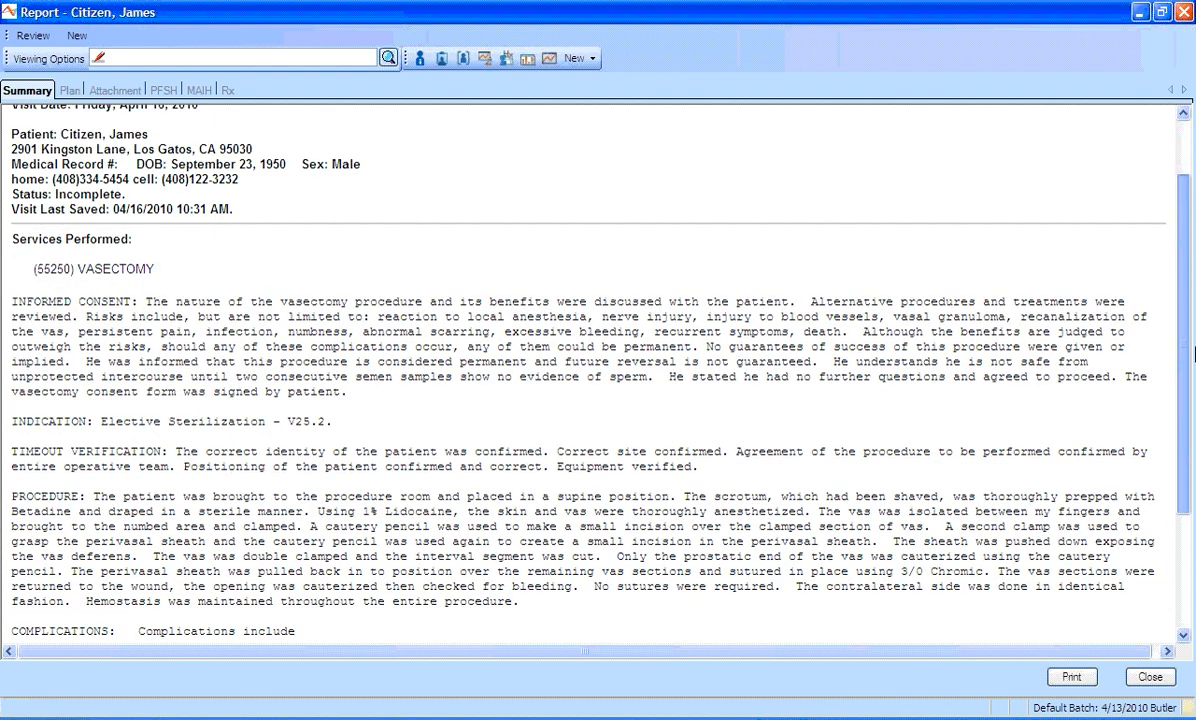
{"action": "scroll", "coordinate": [1192, 352], "scroll_direction": "down", "scroll_amount": 4}
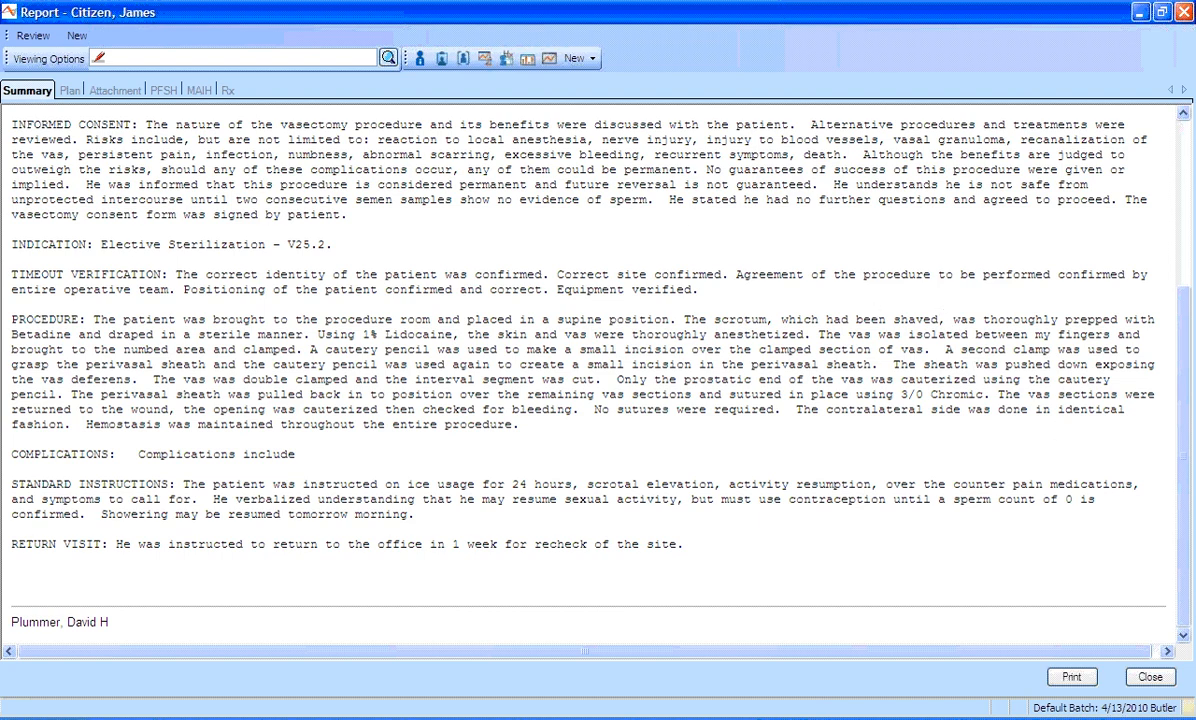
{"action": "left_click", "coordinate": [1163, 678]}
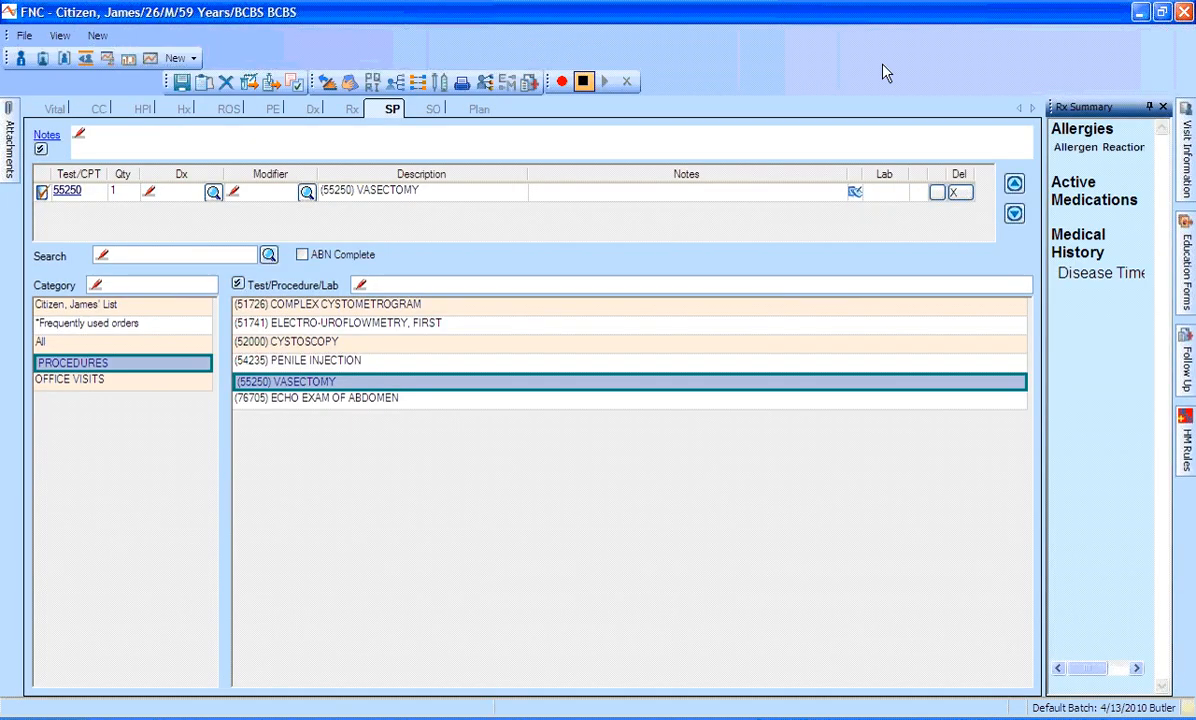
Check out the vasectomy visit as a complete note with the appointment status set to ready to discharge
{"action": "left_click", "coordinate": [204, 85]}
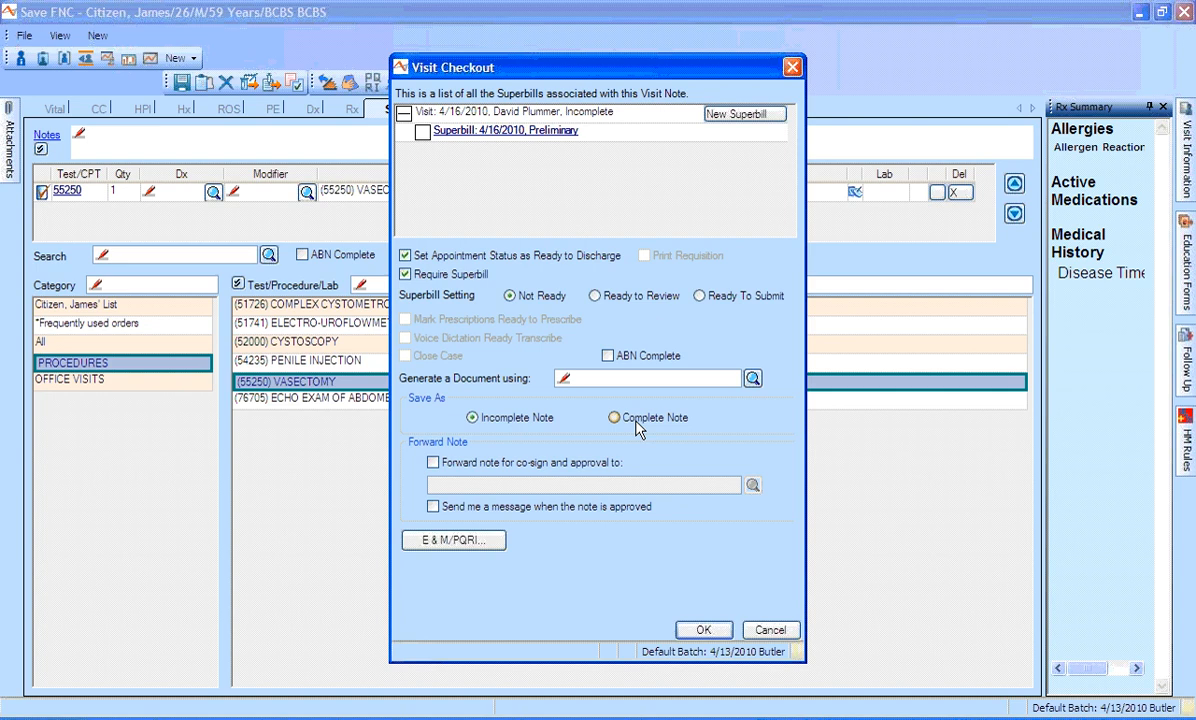
{"action": "left_click", "coordinate": [638, 428]}
{"action": "left_click", "coordinate": [697, 631]}
{"action": "left_click", "coordinate": [595, 421]}
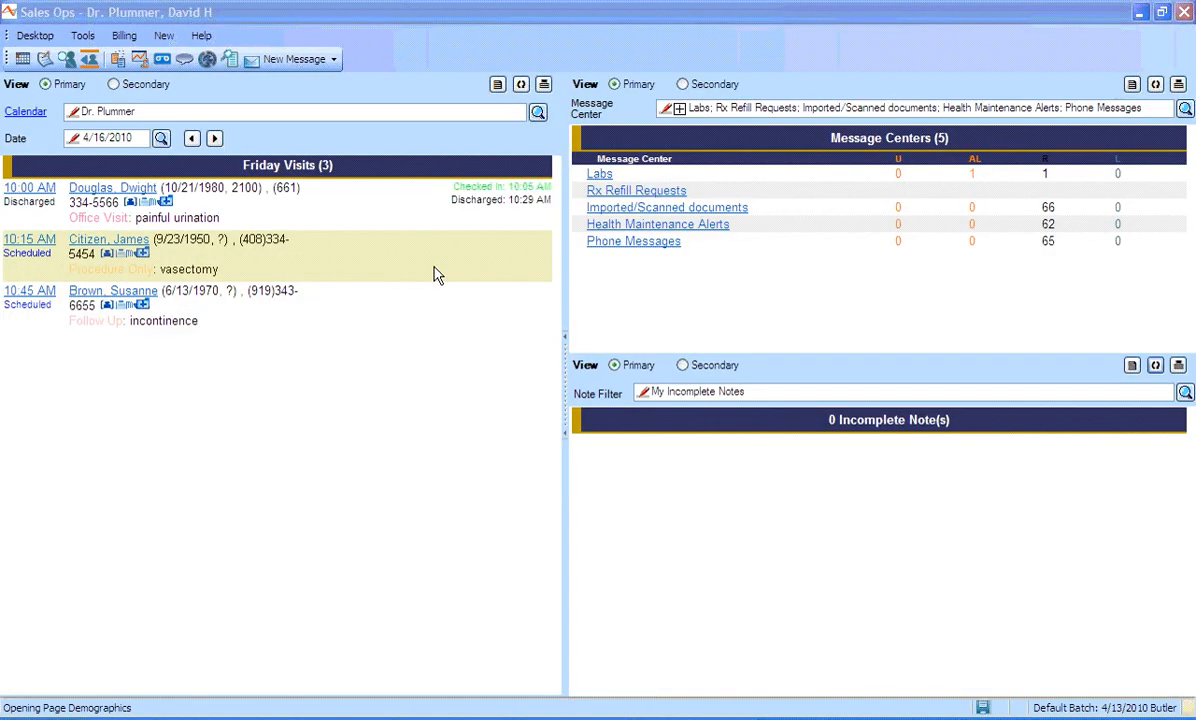
Start a visit note for the 10:45 AM incontinence appointment and load the 4/22/2008 urinary incontinence visit as a follow-up
{"action": "left_click", "coordinate": [118, 308]}
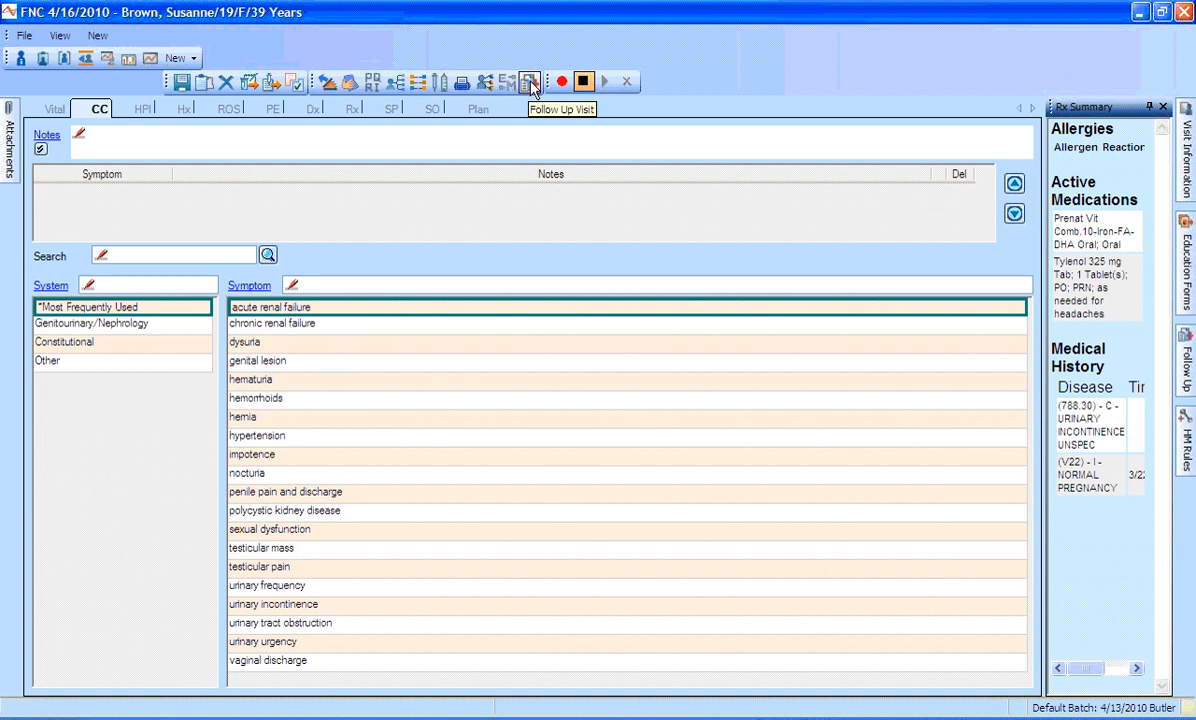
{"action": "left_click", "coordinate": [531, 87]}
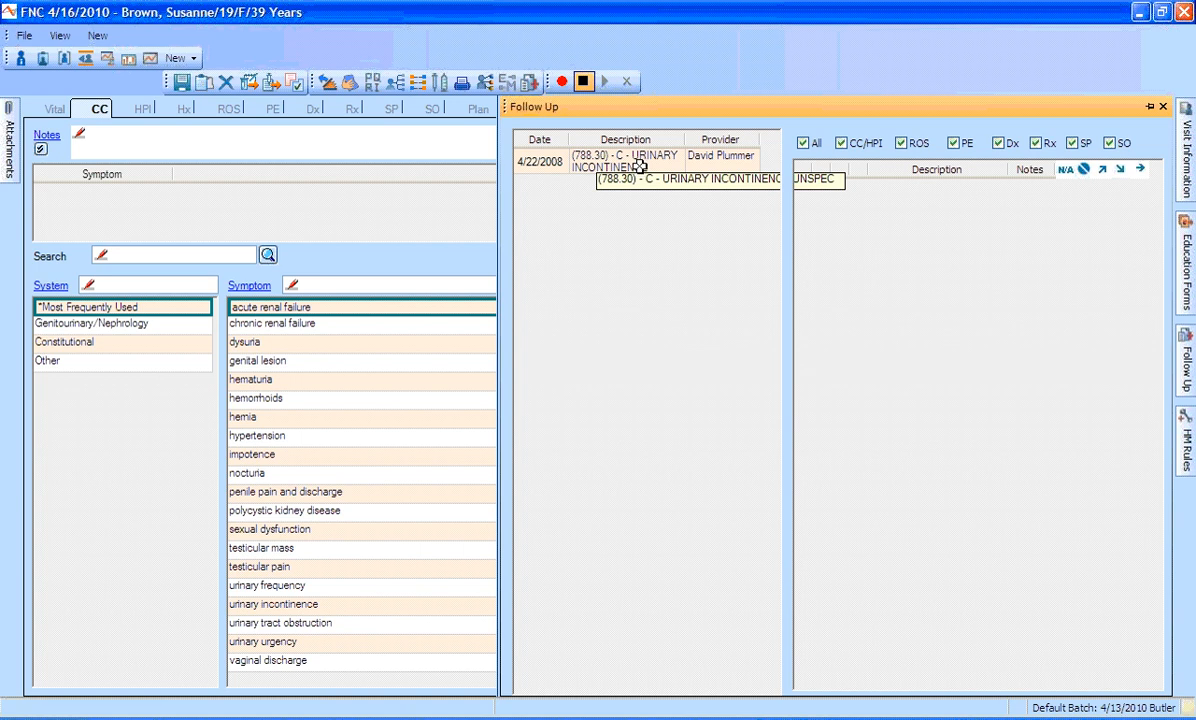
{"action": "left_click", "coordinate": [640, 166]}
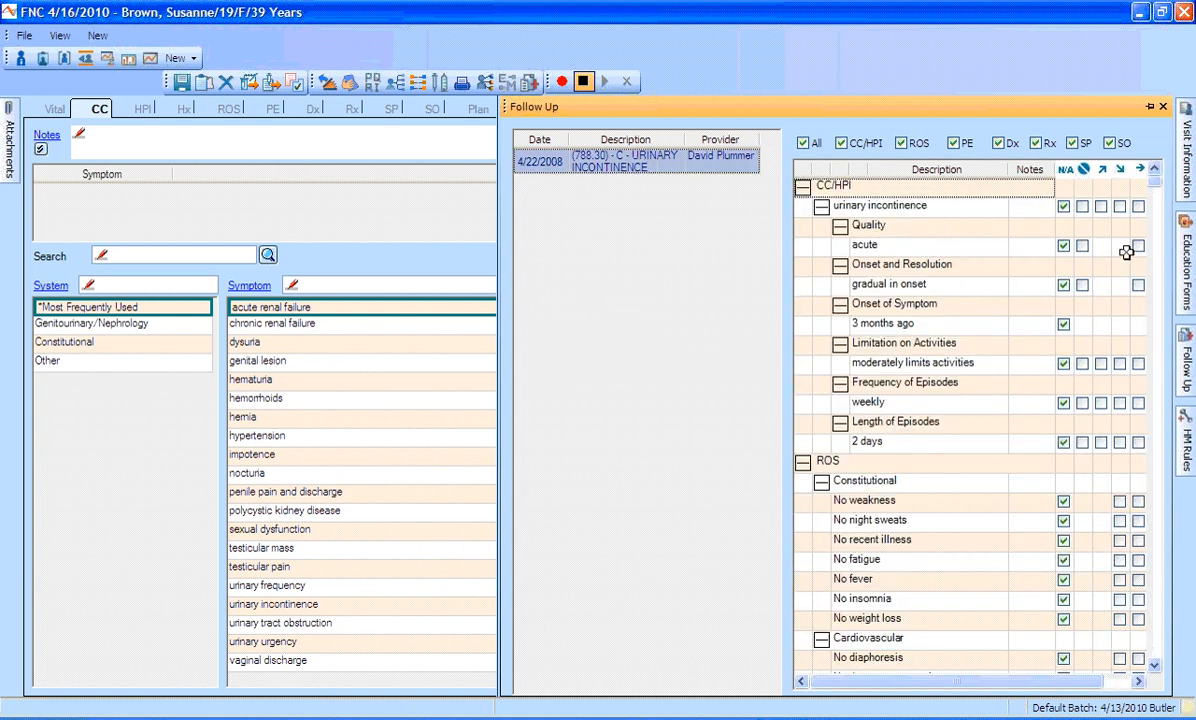
Review the prior visit's findings, mark them as improved, and switch the whole list to worsened
{"action": "scroll", "coordinate": [1126, 253], "scroll_direction": "down", "scroll_amount": 4}
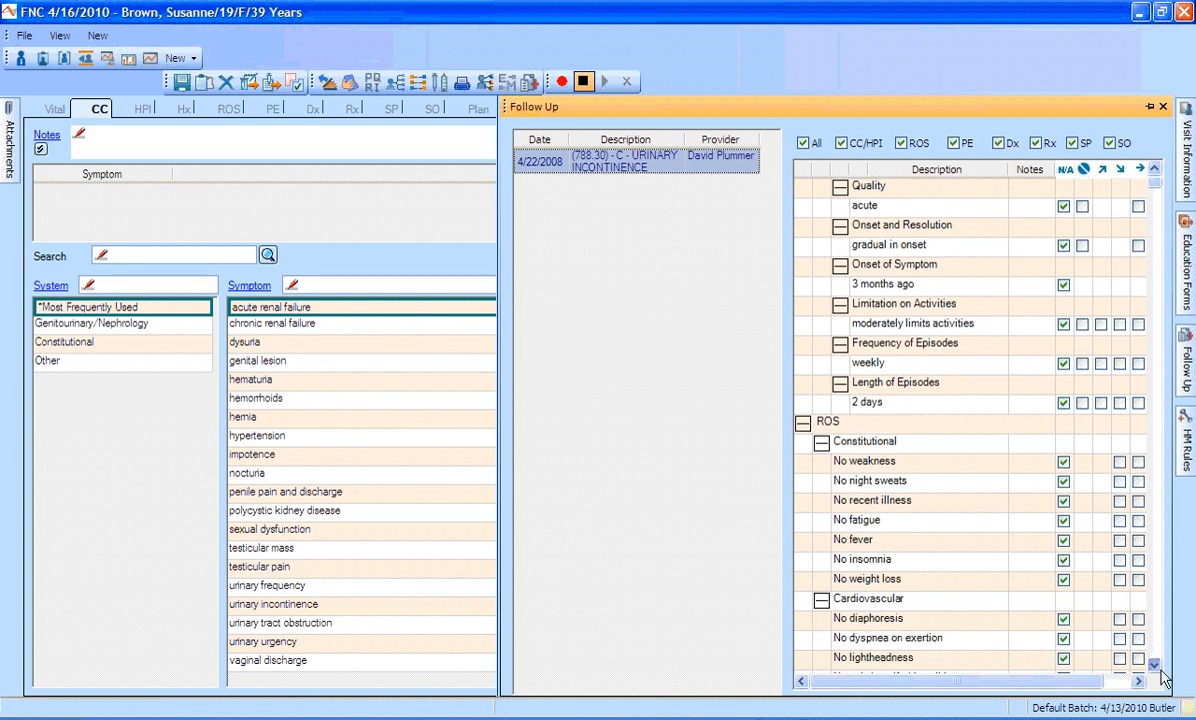
{"action": "left_click", "coordinate": [1155, 666]}
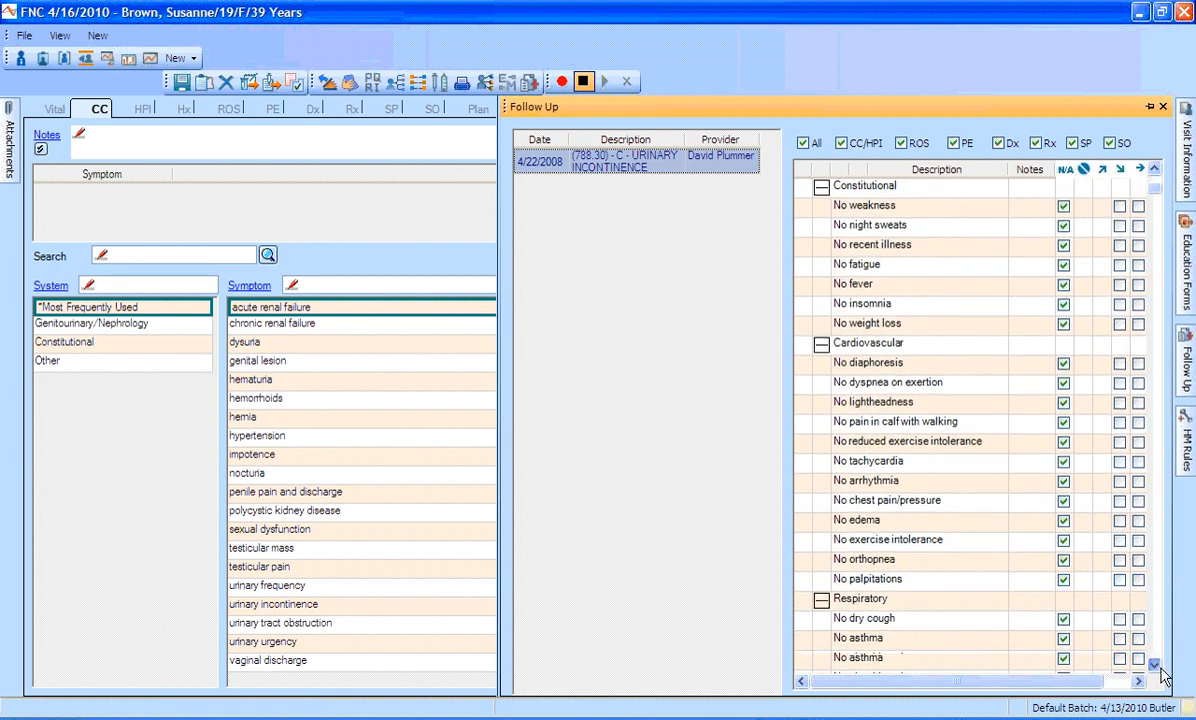
{"action": "left_click", "coordinate": [1155, 666]}
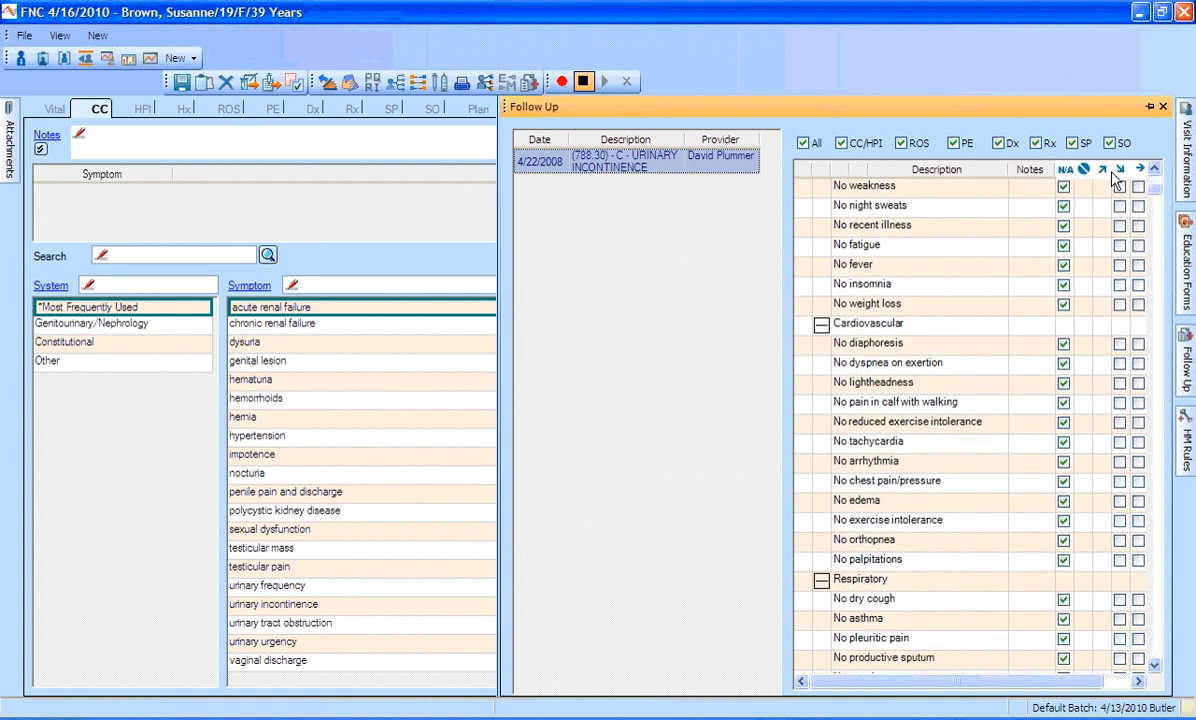
{"action": "left_click_drag", "start_coordinate": [1153, 167], "coordinate": [1152, 166]}
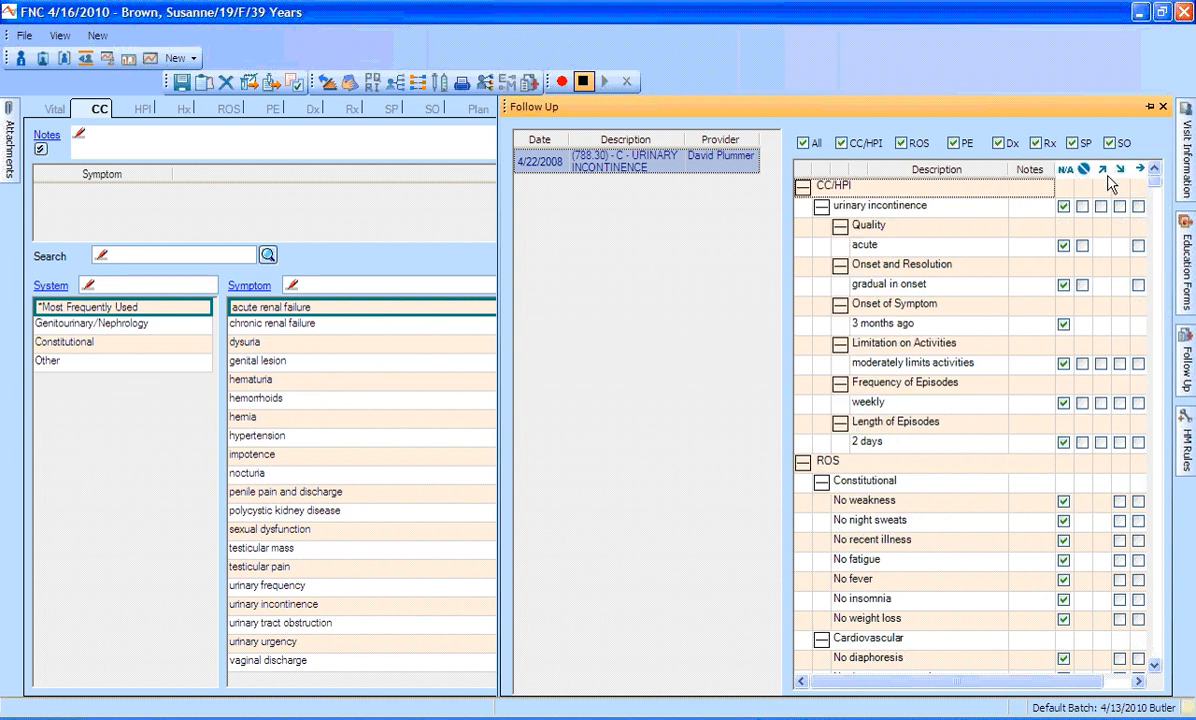
{"action": "left_click", "coordinate": [1105, 174]}
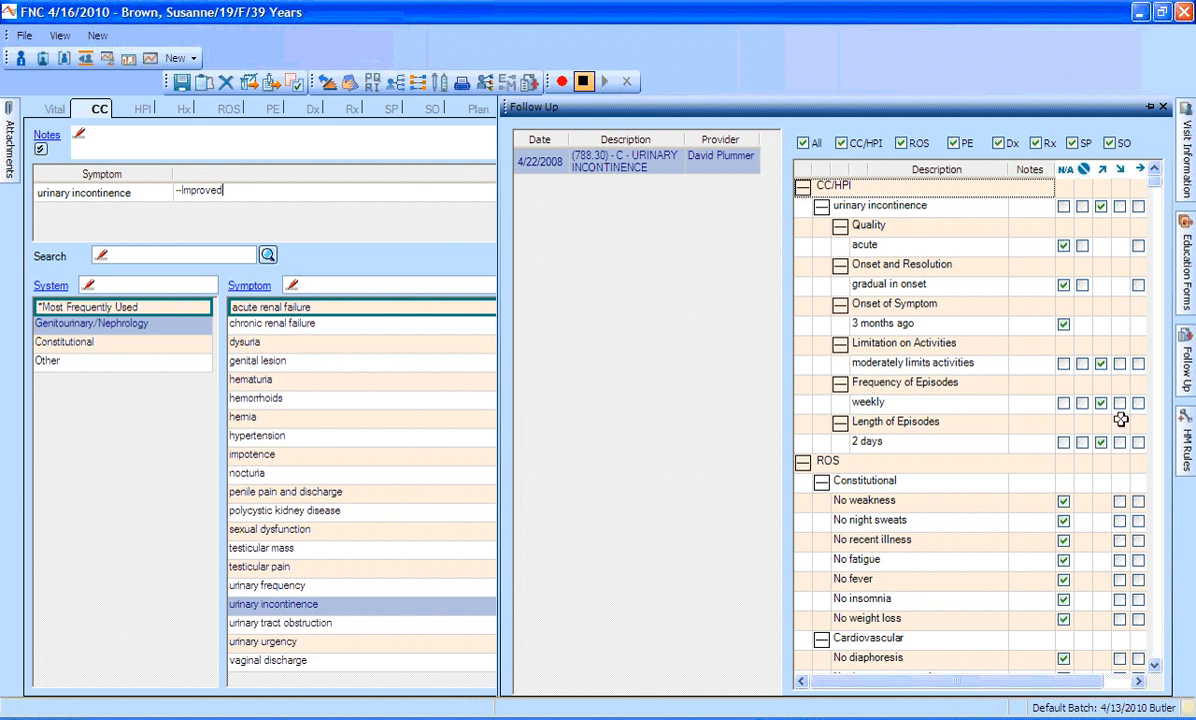
{"action": "left_click", "coordinate": [1122, 170]}
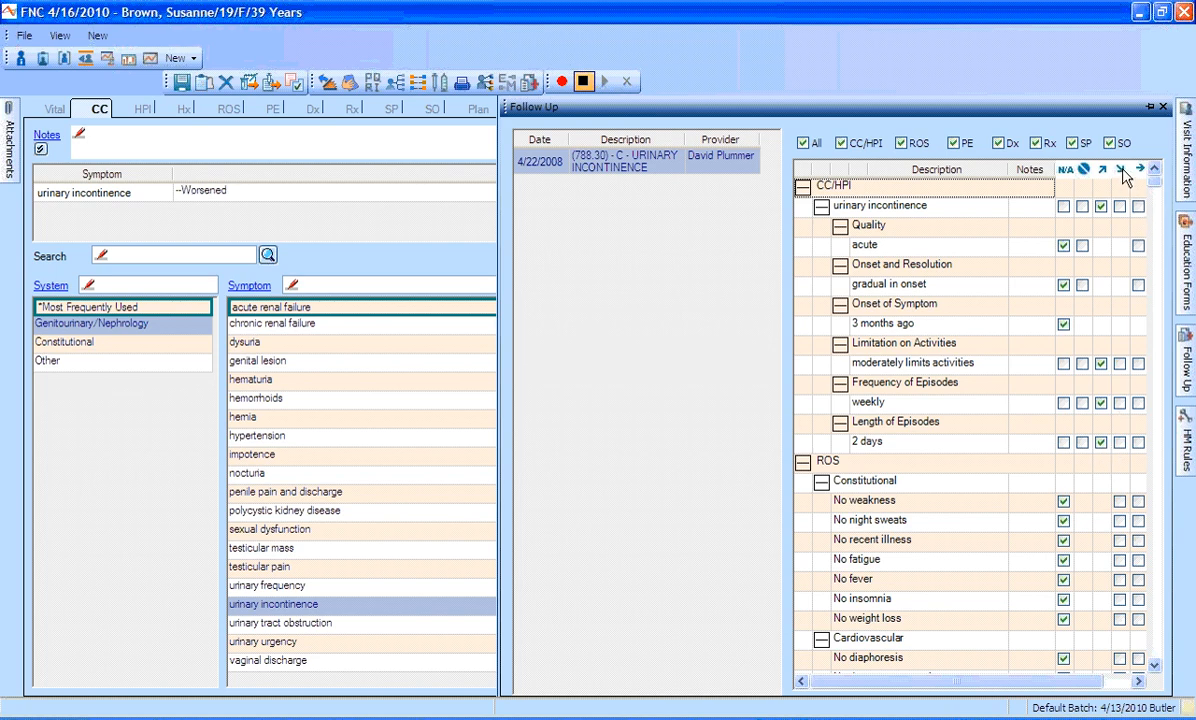
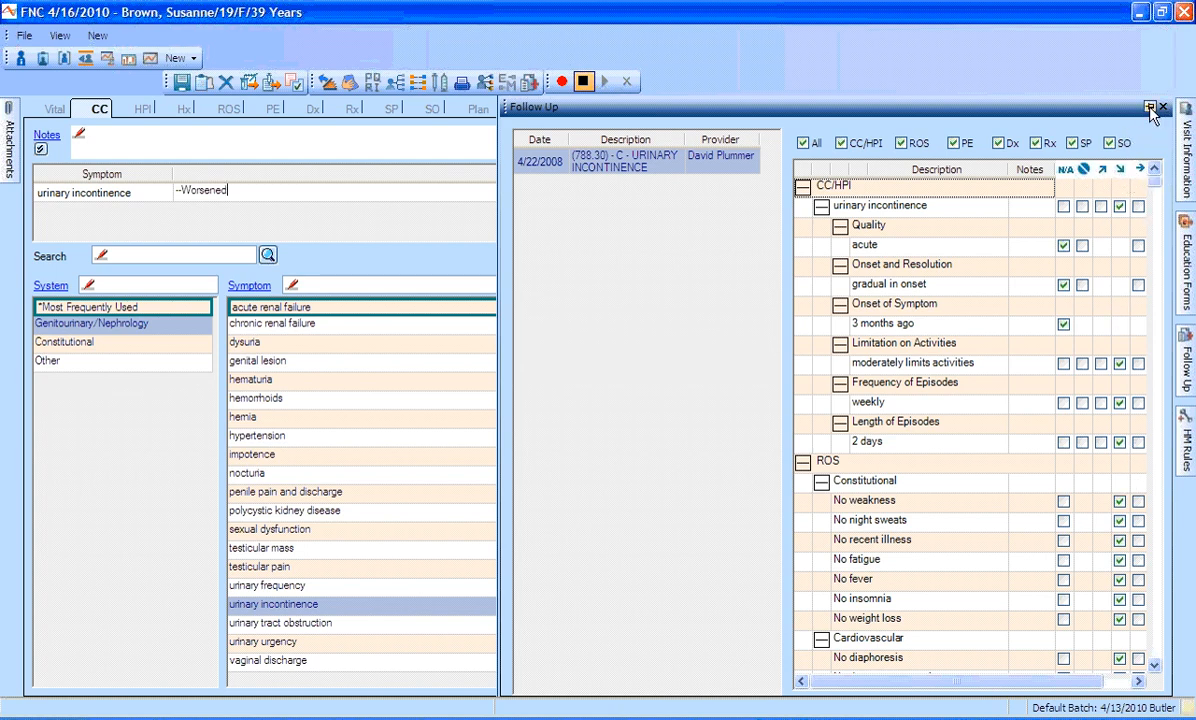
Close the follow-up list and check the carried-over findings in the chief complaint, HPI, ROS and physical exam sections
{"action": "left_click", "coordinate": [308, 222]}
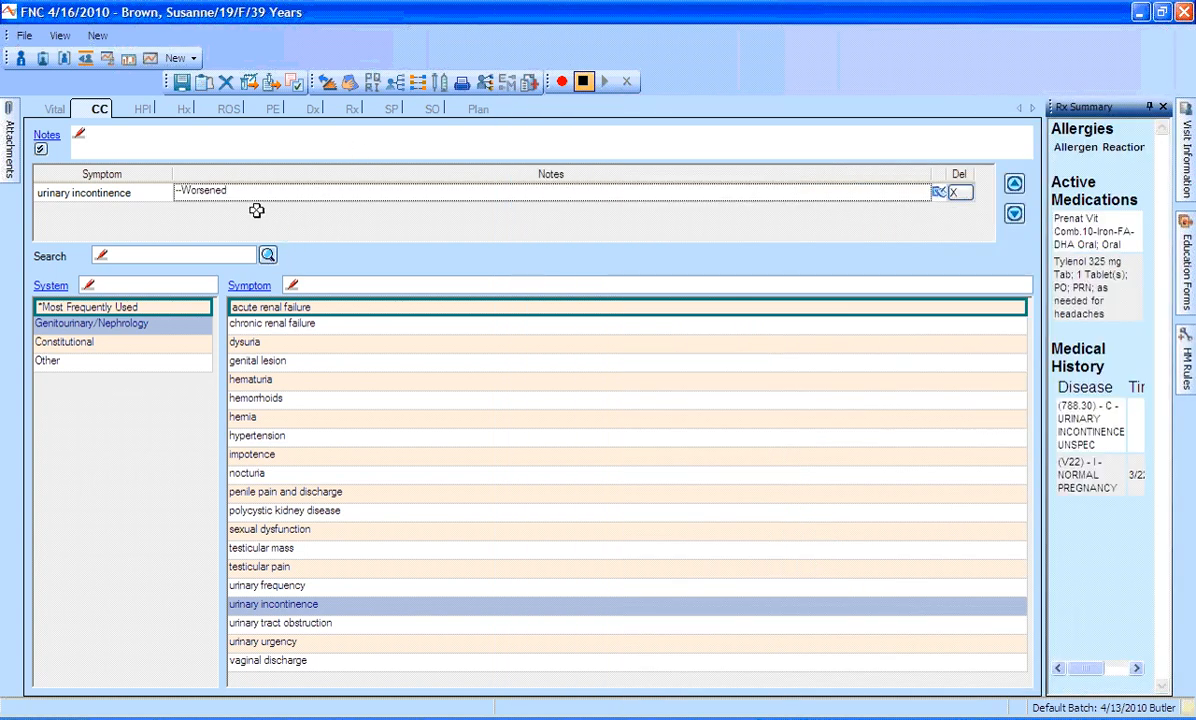
{"action": "left_click", "coordinate": [139, 110]}
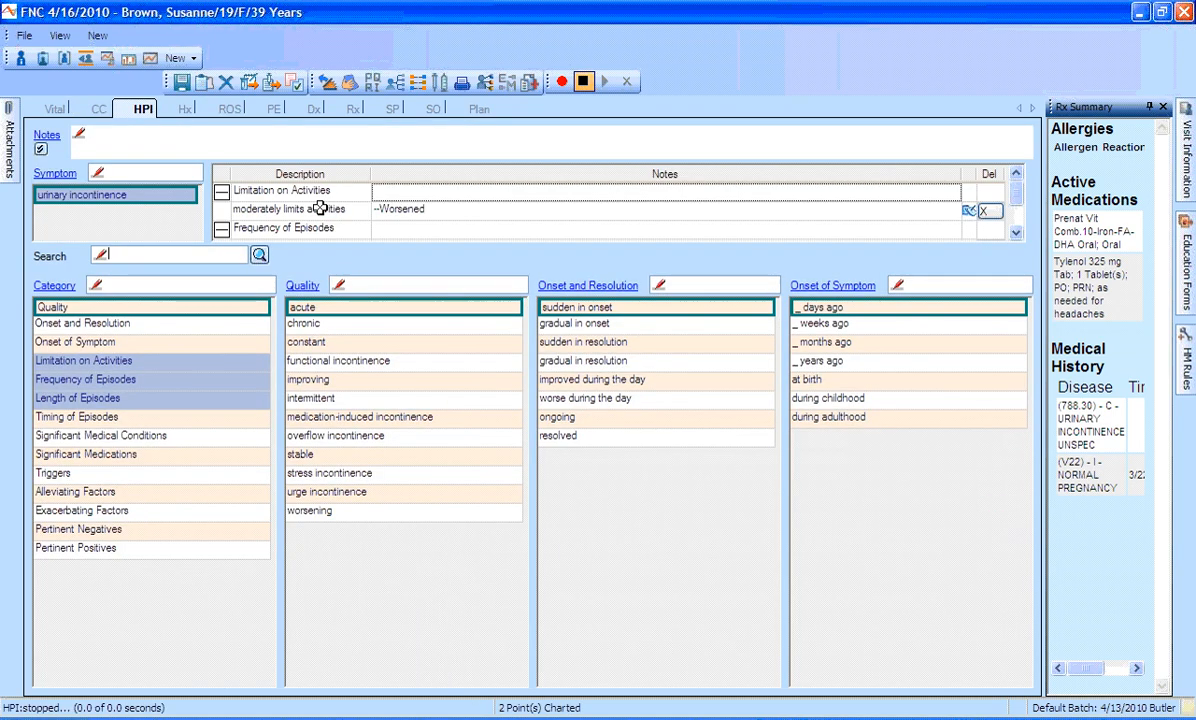
{"action": "left_click", "coordinate": [223, 110]}
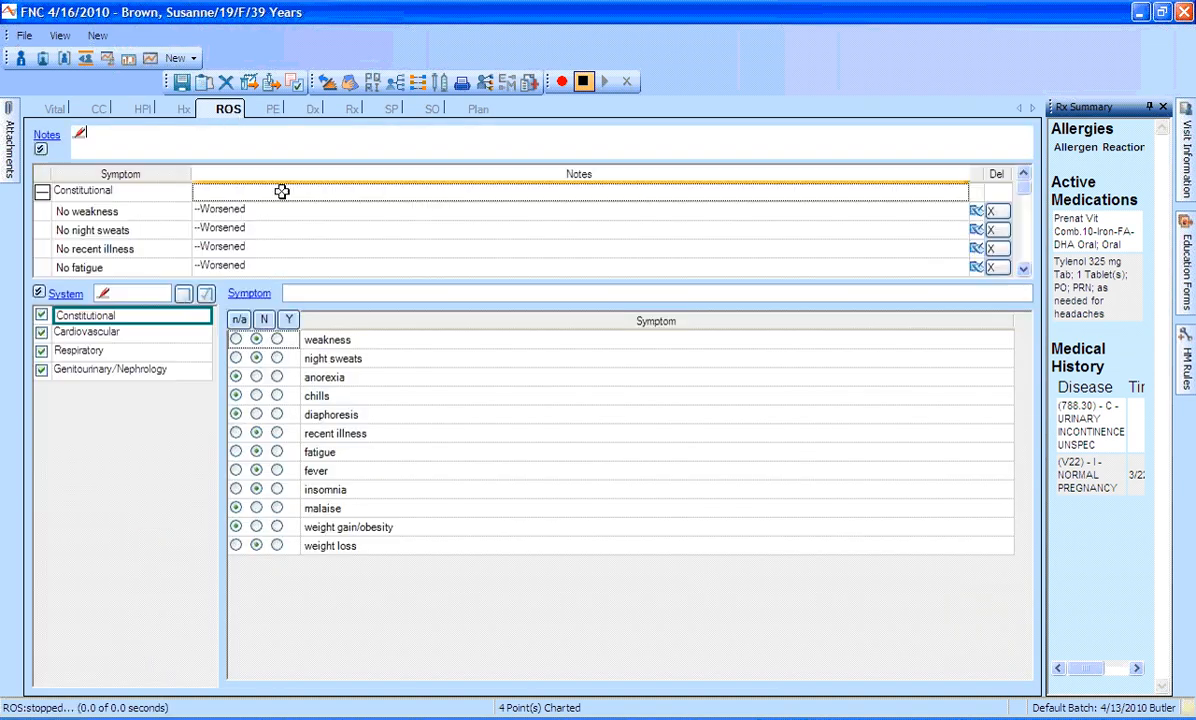
{"action": "left_click", "coordinate": [279, 110]}
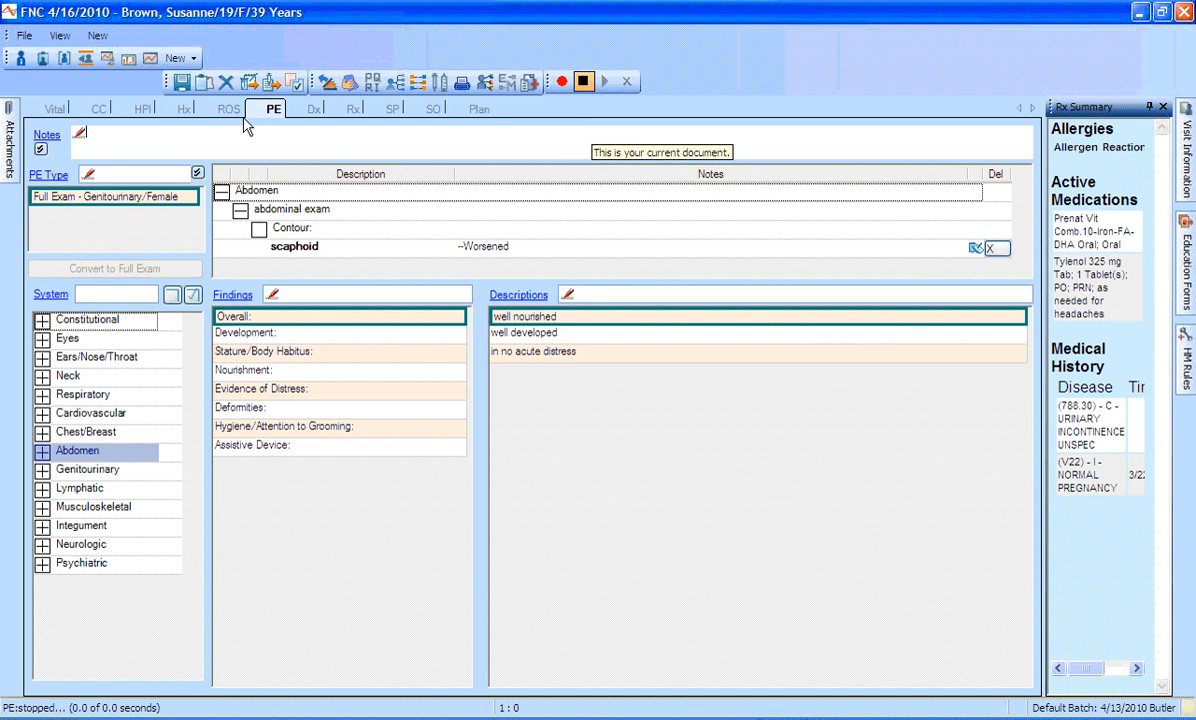
Check out the incontinence follow-up visit as a complete note with its superbill ready to review
{"action": "left_click", "coordinate": [178, 85]}
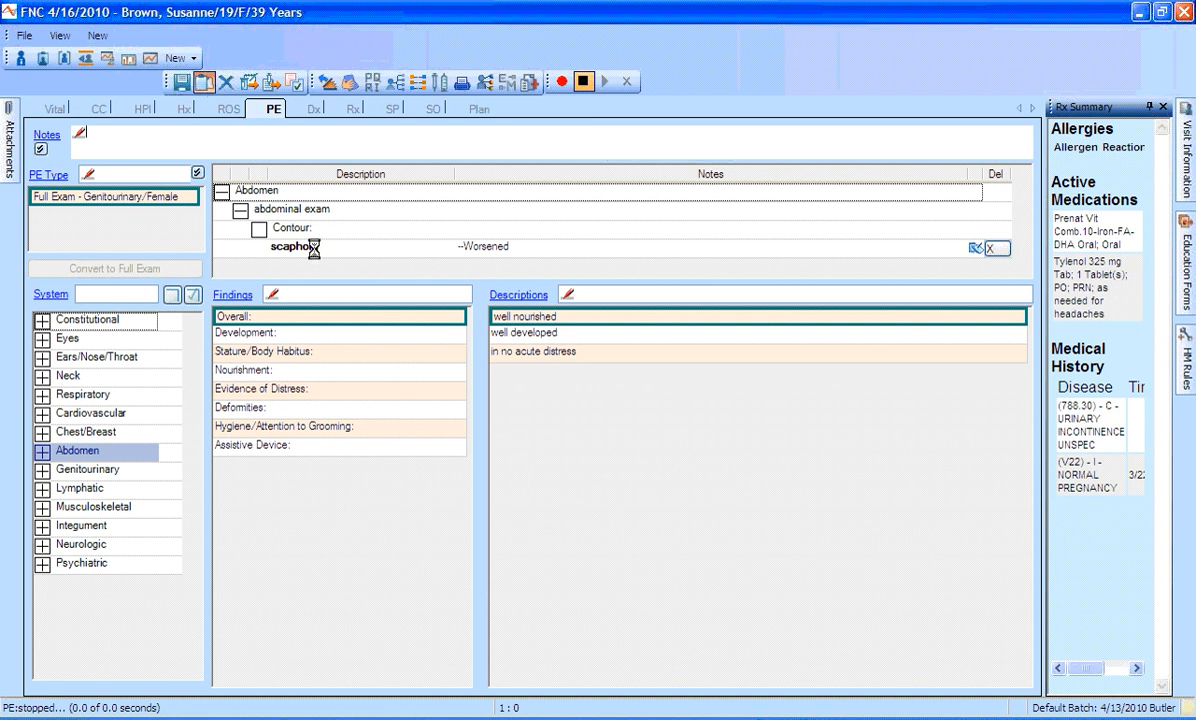
{"action": "left_click", "coordinate": [630, 418]}
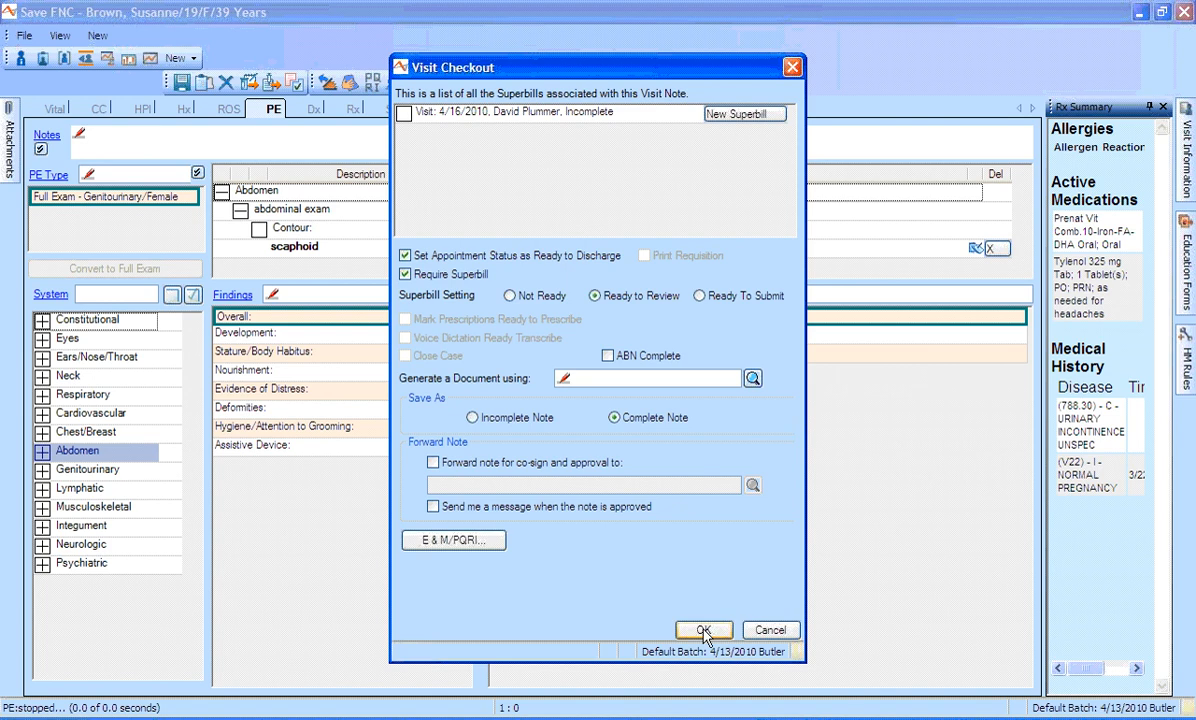
{"action": "left_click", "coordinate": [703, 629]}
{"action": "left_click", "coordinate": [603, 437]}
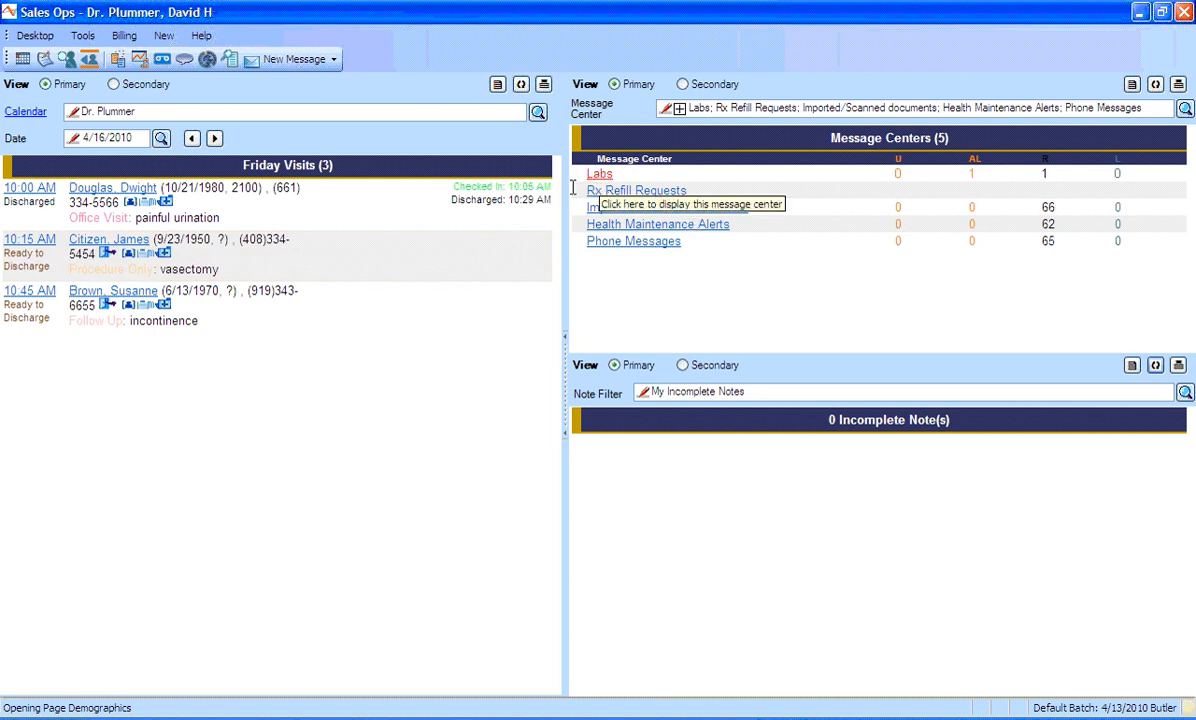
Open a new visit note for the 10:15 AM patient and bring up the patient's lab results
{"action": "left_click", "coordinate": [140, 253]}
{"action": "left_click", "coordinate": [401, 498]}
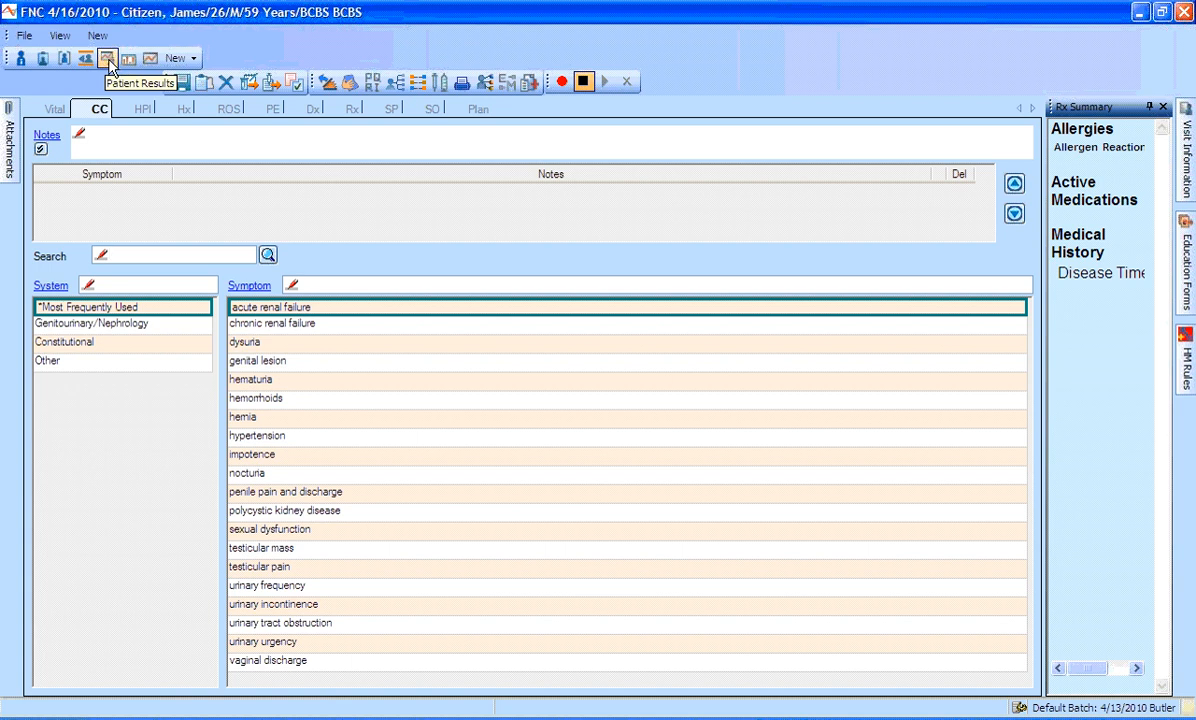
{"action": "left_click", "coordinate": [107, 58]}
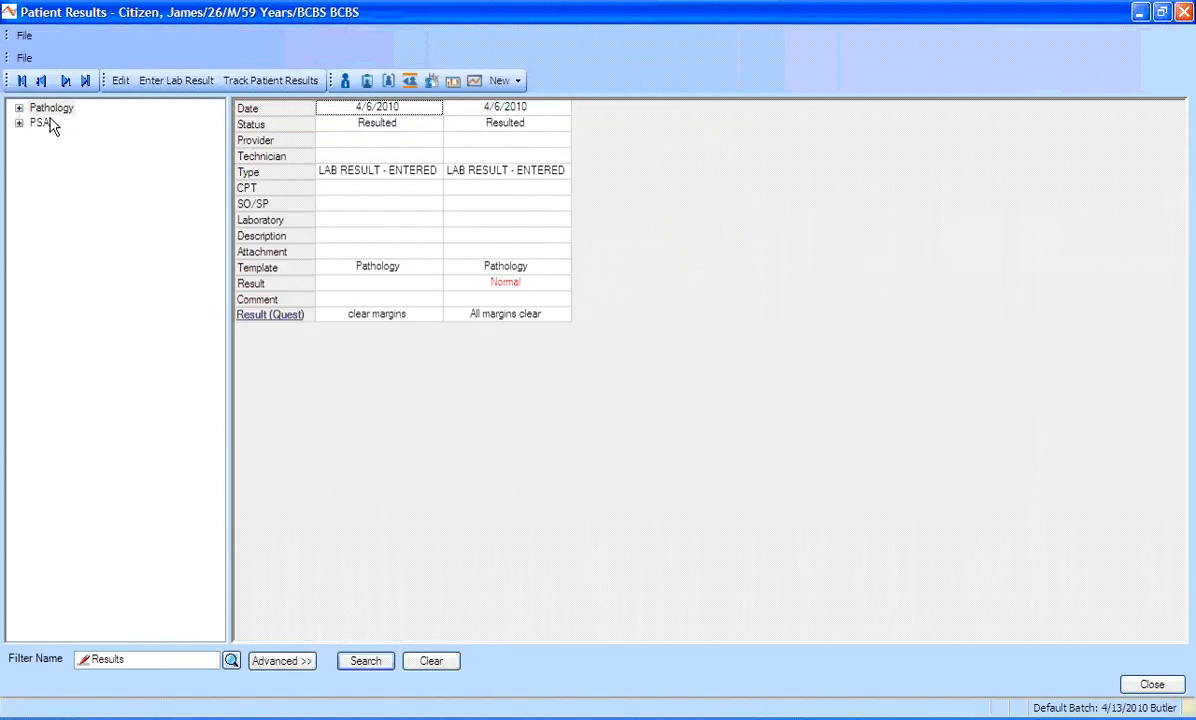
Look over the PSA results for 4/13/2010, 12/7/2009 and 6/9/2009 and open the patient's observation charting window
{"action": "left_click", "coordinate": [43, 127]}
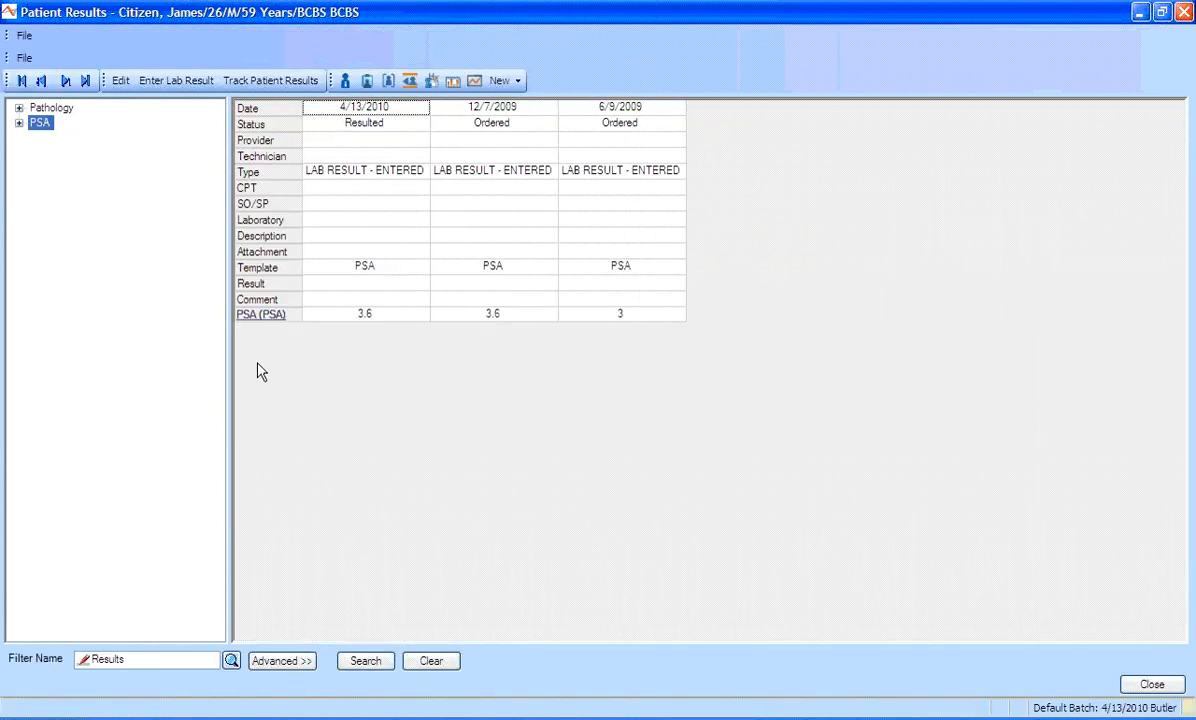
{"action": "left_click", "coordinate": [378, 314]}
{"action": "left_click", "coordinate": [500, 312]}
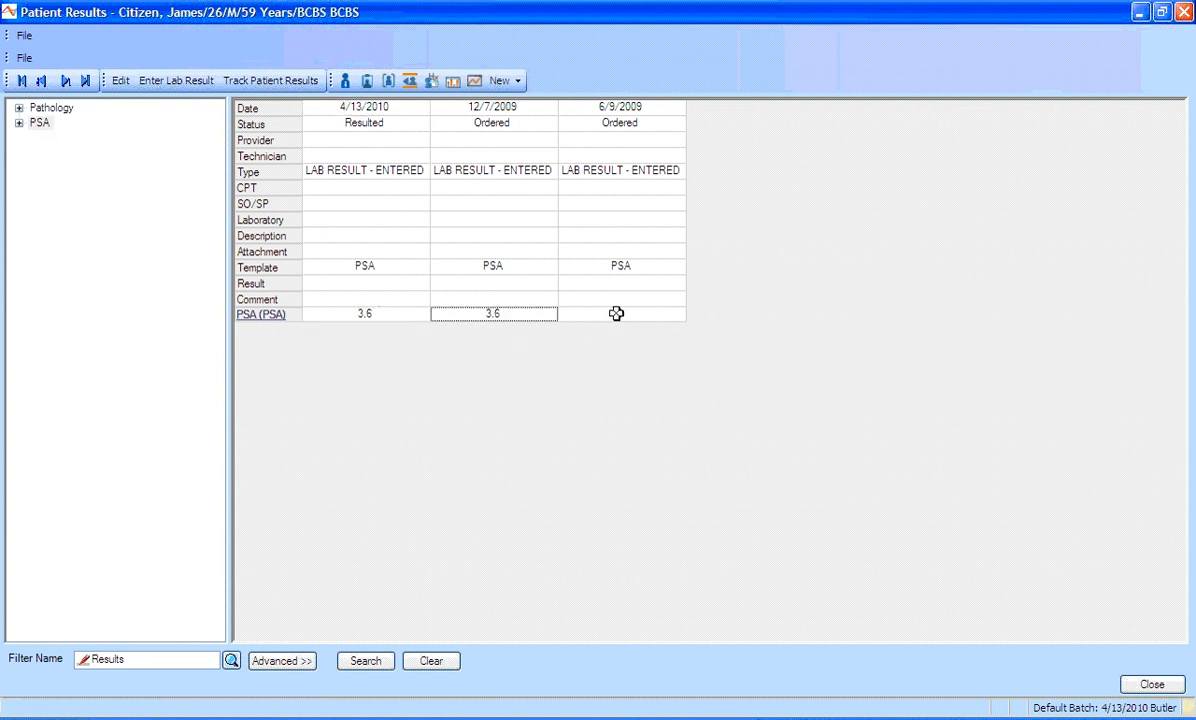
{"action": "left_click", "coordinate": [619, 314]}
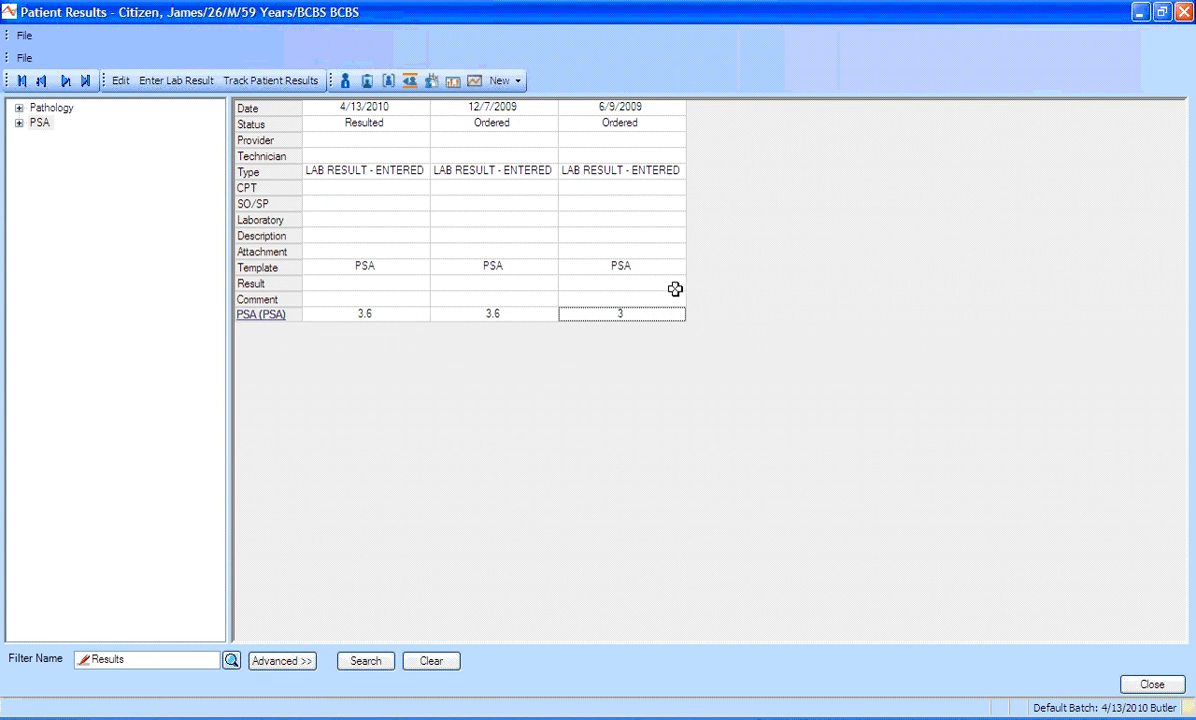
{"action": "left_click", "coordinate": [475, 82]}
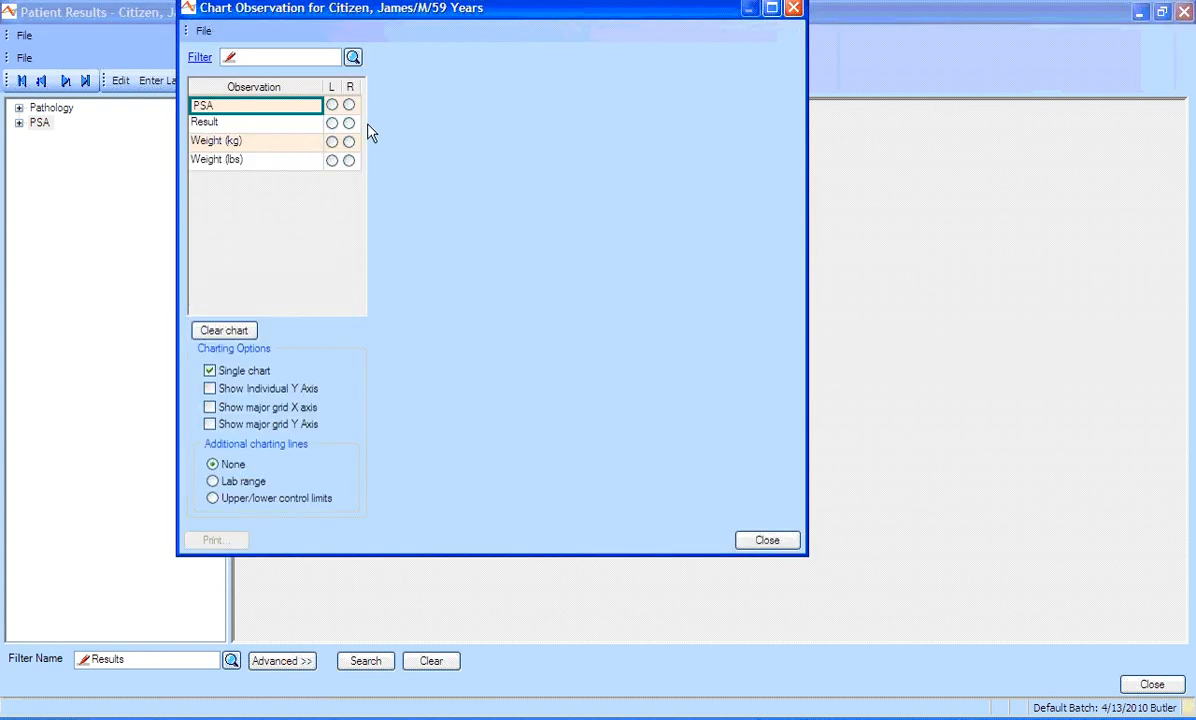
Plot the PSA observation against the left axis, check its trend, and close the observation chart
{"action": "left_click", "coordinate": [332, 105]}
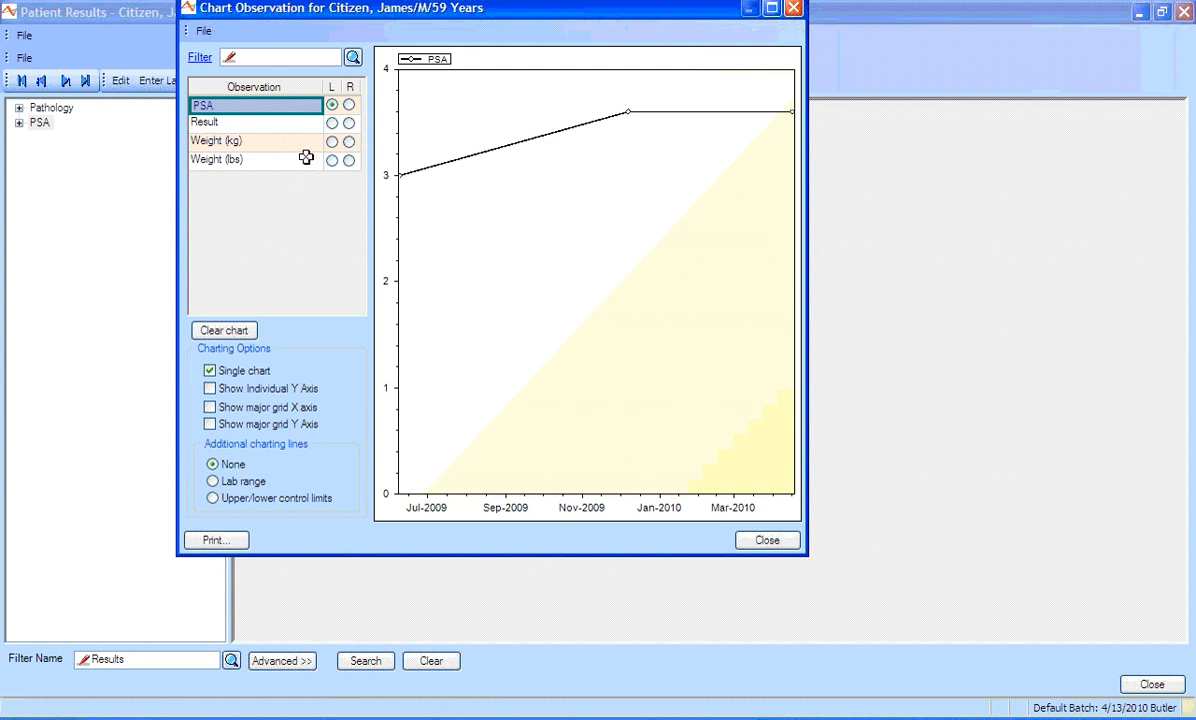
{"action": "left_click", "coordinate": [748, 543]}
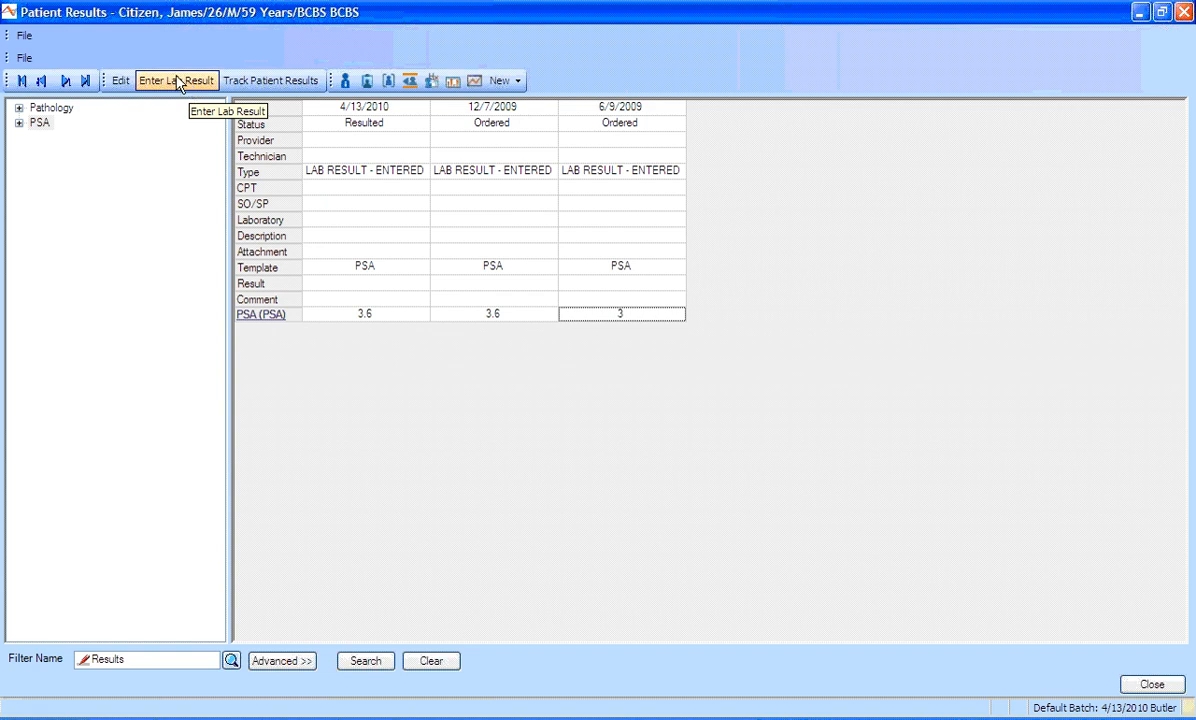
Start a new lab result with laboratory and template PSA, attachment type LAB RESULT - ENTERED and a PSA value of 3.8
{"action": "left_click", "coordinate": [184, 85]}
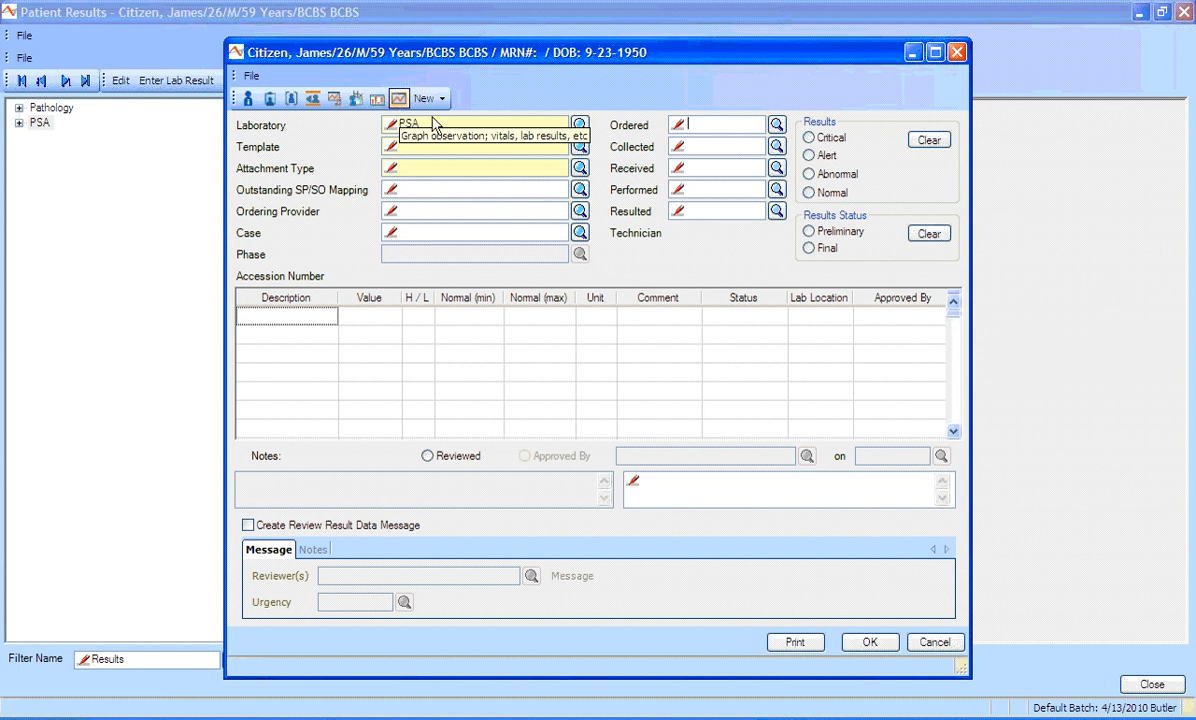
{"action": "left_click", "coordinate": [580, 168]}
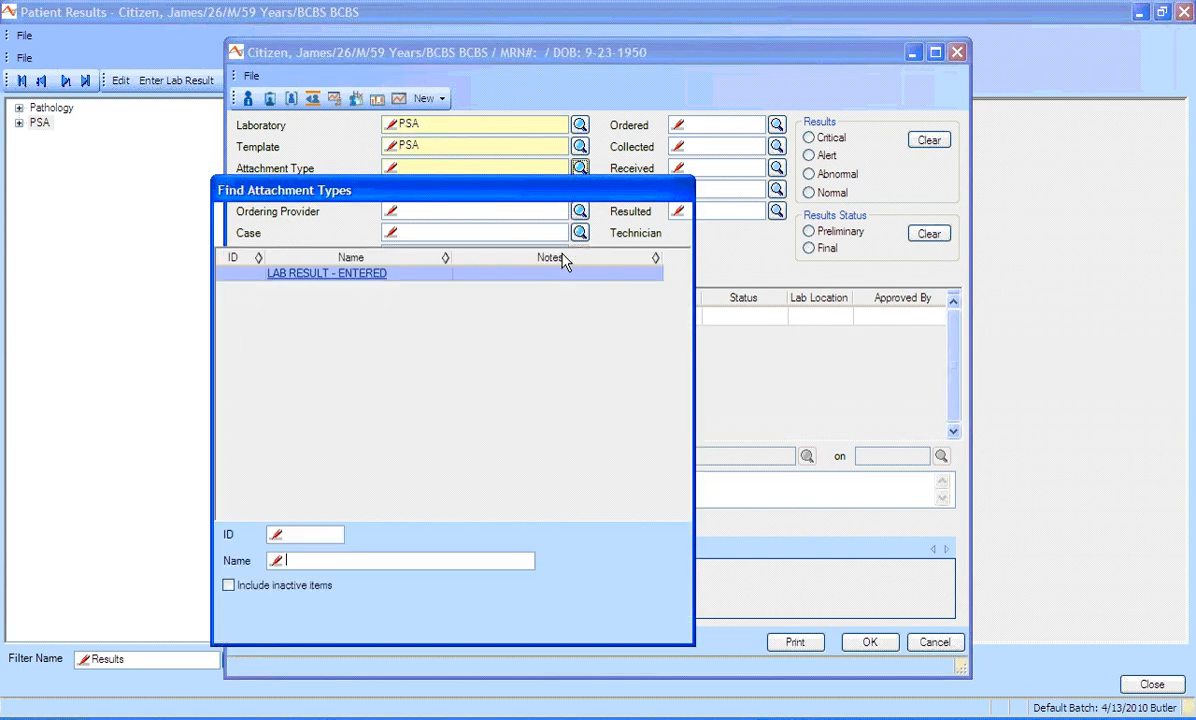
{"action": "double_click", "coordinate": [340, 272]}
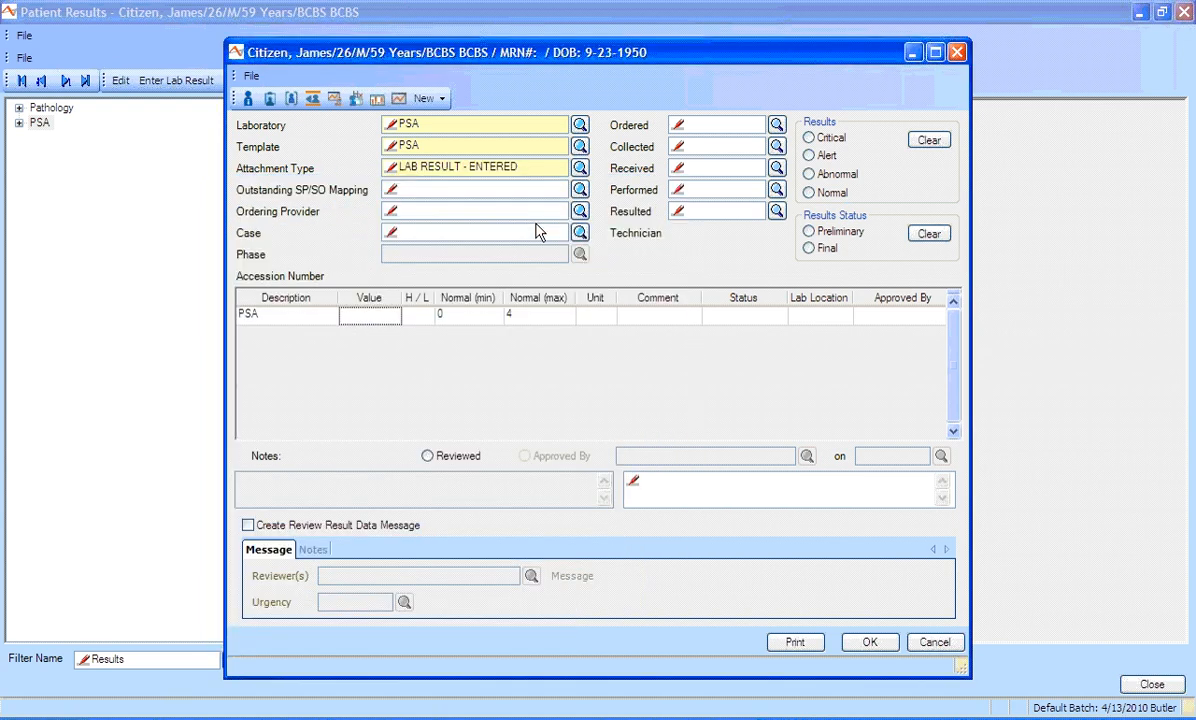
{"action": "type", "text": "3.8"}
Add a review result data message to the lab result and assign the doctor as its reviewer
{"action": "left_click", "coordinate": [305, 525]}
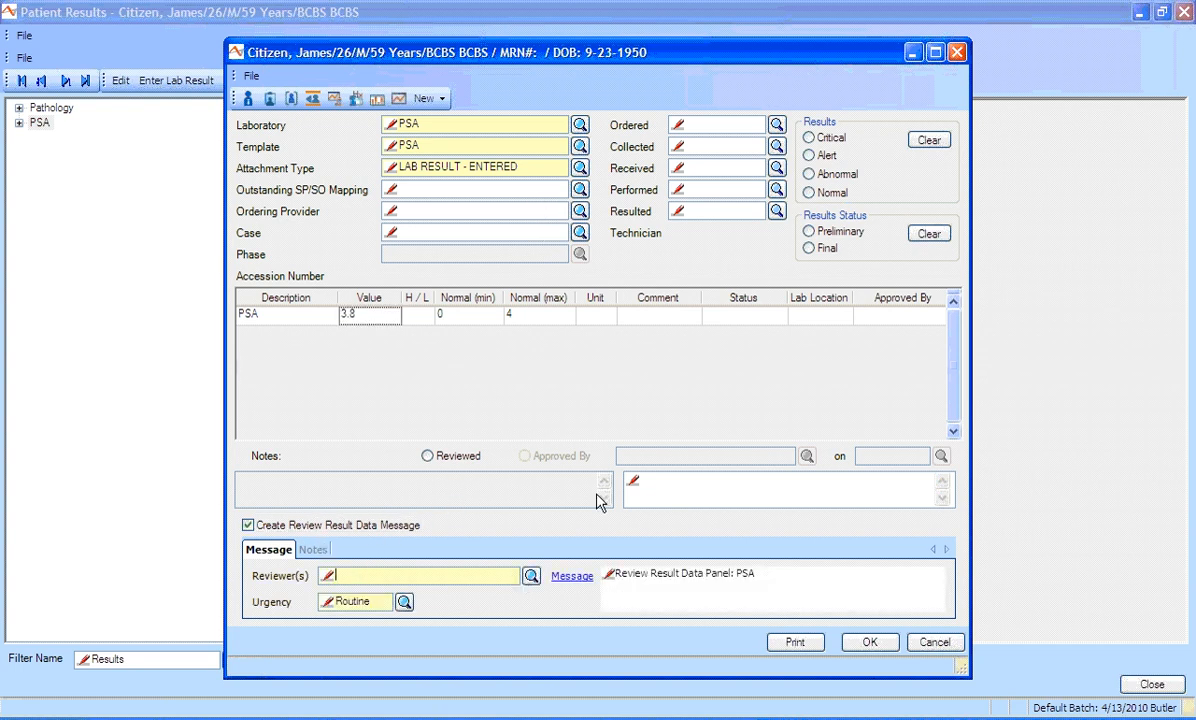
{"action": "type", "text": "plu"}
{"action": "key", "text": "Tab"}
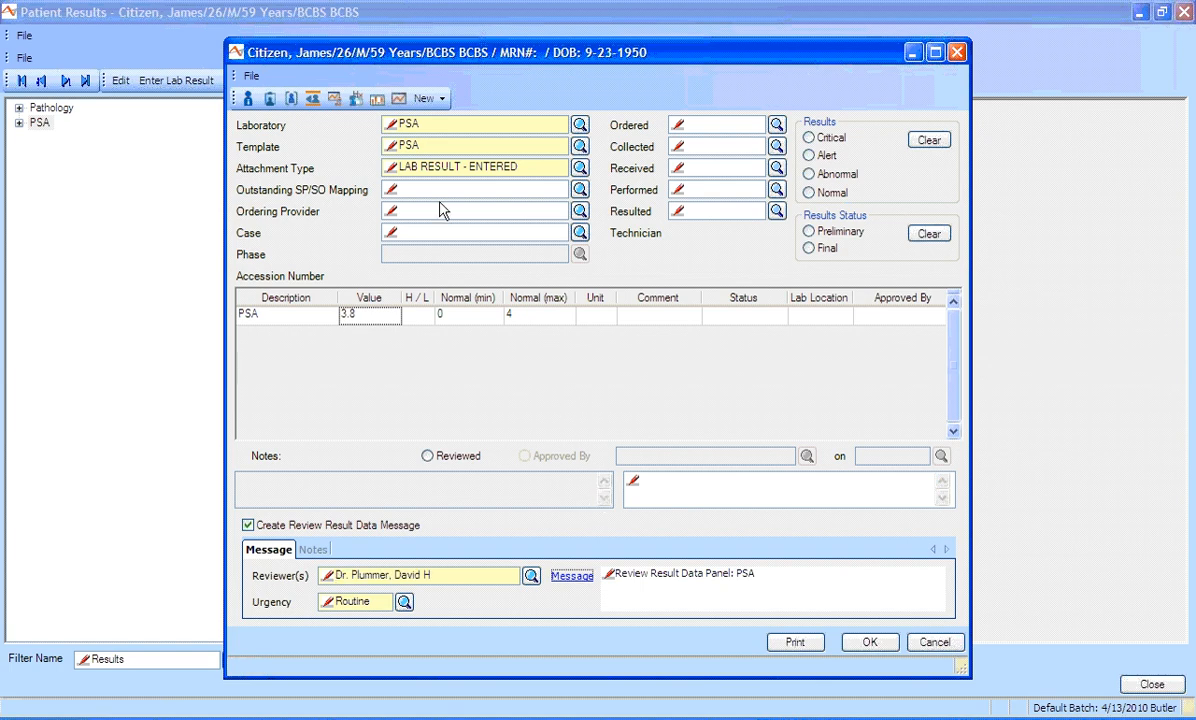
Set the PSA result's ordered date to 4/14/2010 and resulted date to 4/16/2010, and save the lab result
{"action": "left_click", "coordinate": [777, 124]}
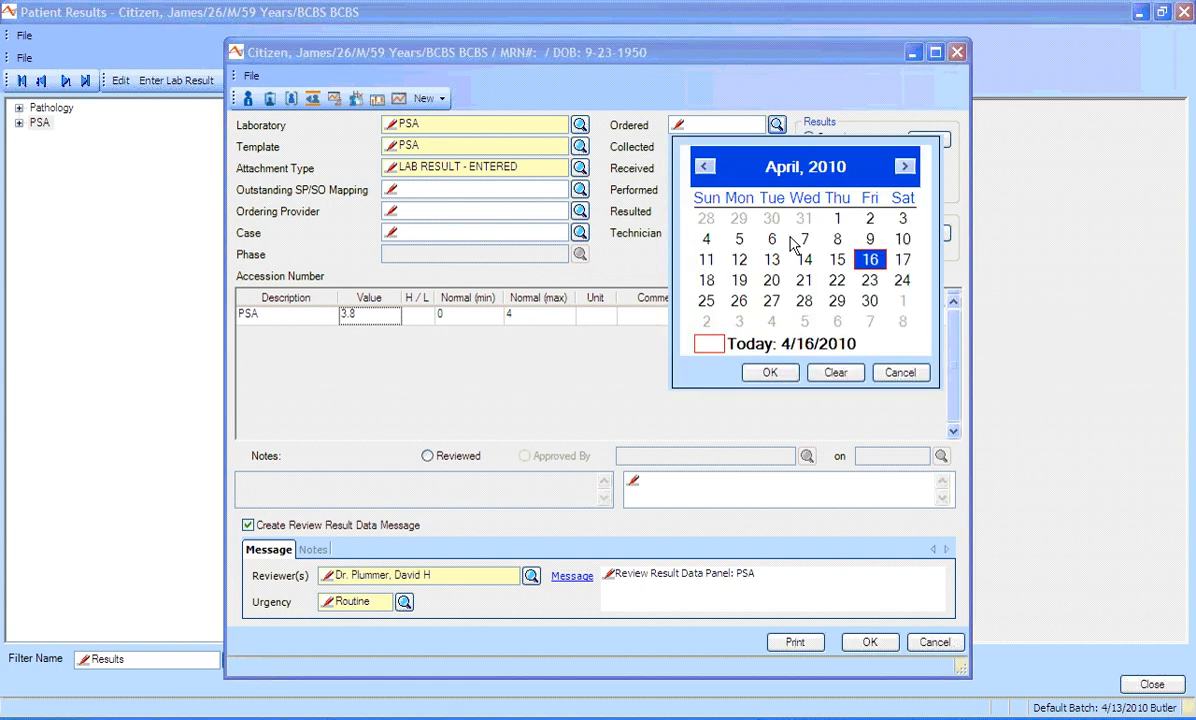
{"action": "left_click", "coordinate": [805, 259]}
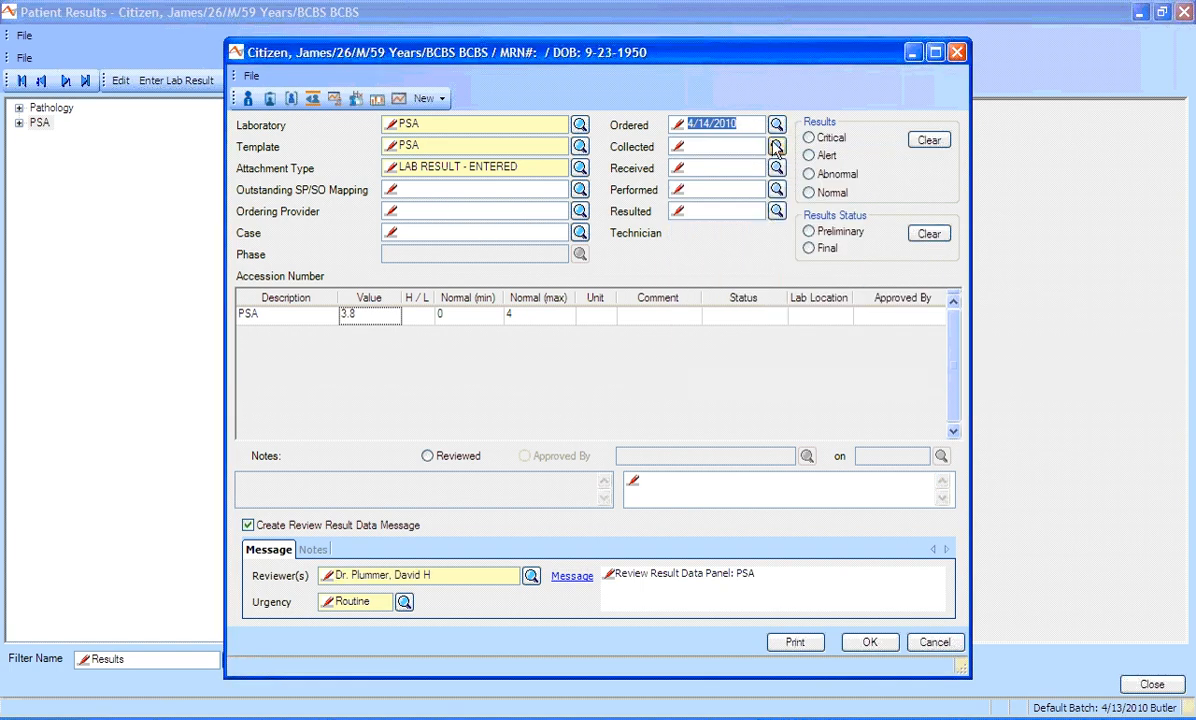
{"action": "left_click", "coordinate": [724, 208]}
{"action": "left_click", "coordinate": [869, 344]}
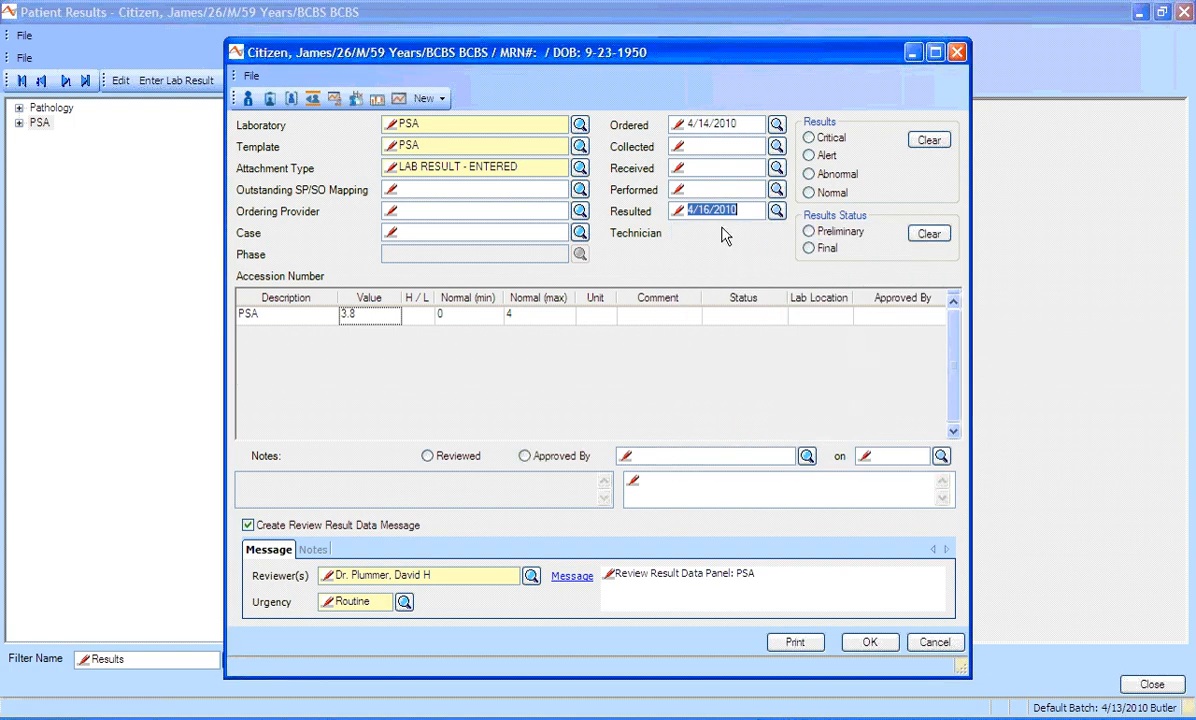
{"action": "left_click", "coordinate": [864, 643]}
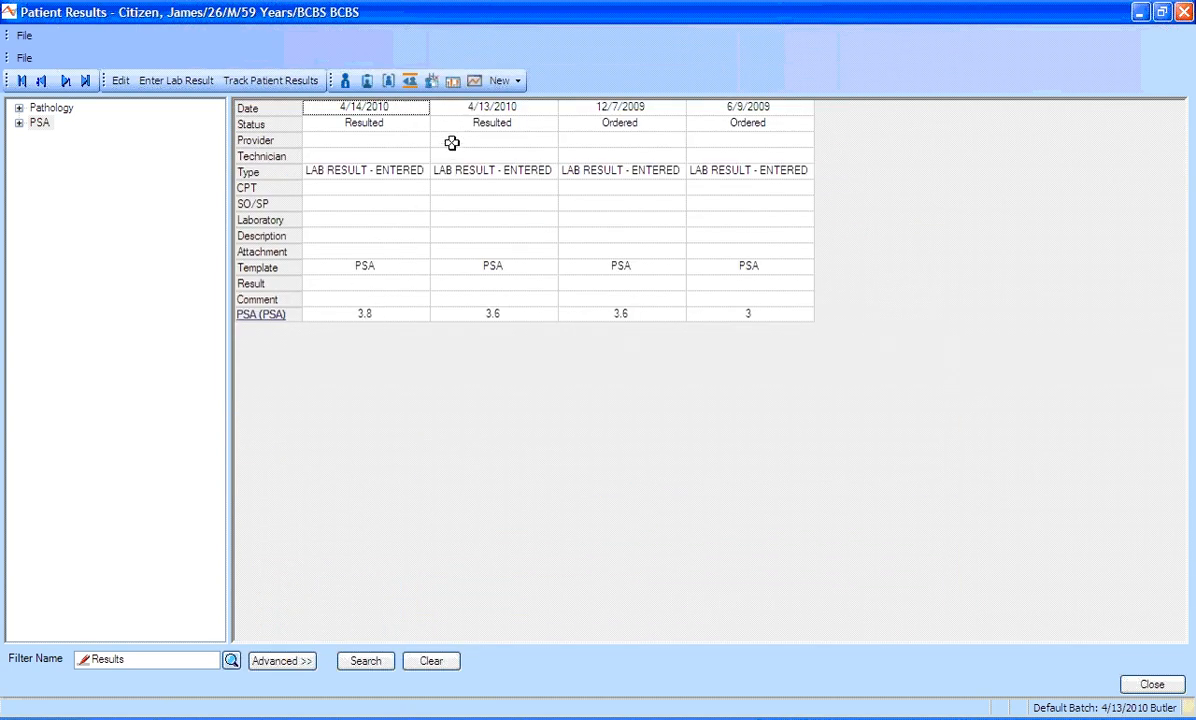
Exit the visit note without saving and approve the PSA result in the 04/16/2010 10:35 AM Labs message
{"action": "left_click", "coordinate": [1150, 686]}
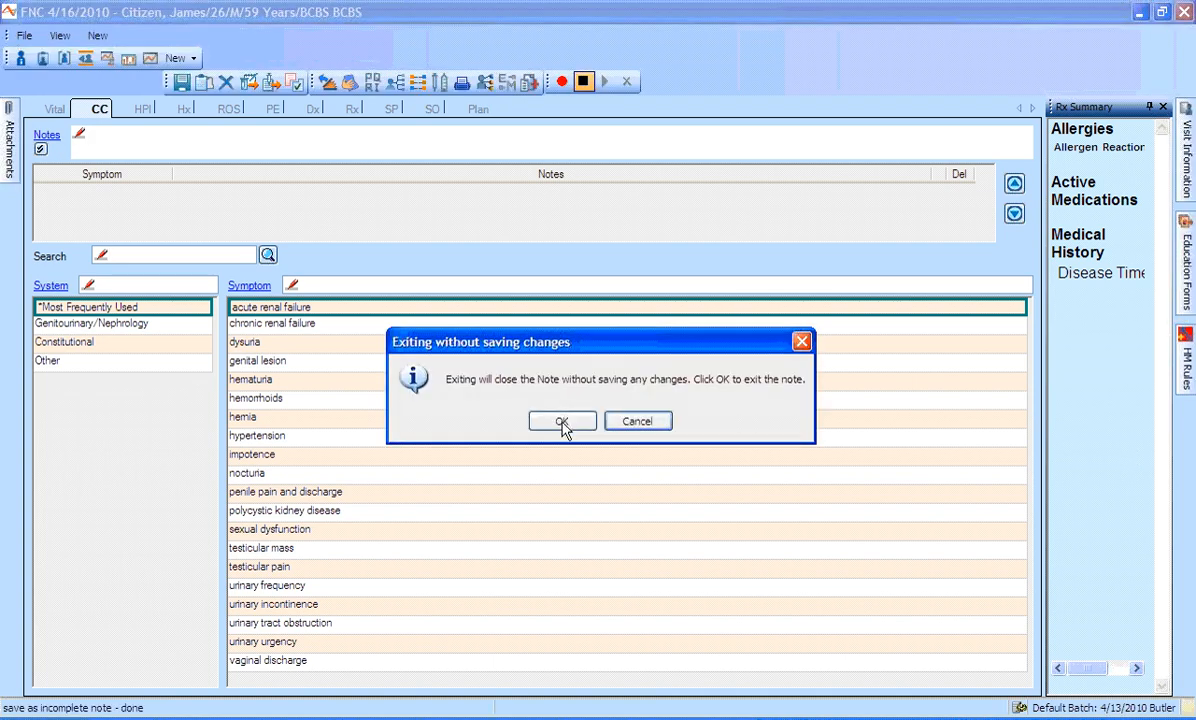
{"action": "left_click", "coordinate": [563, 425]}
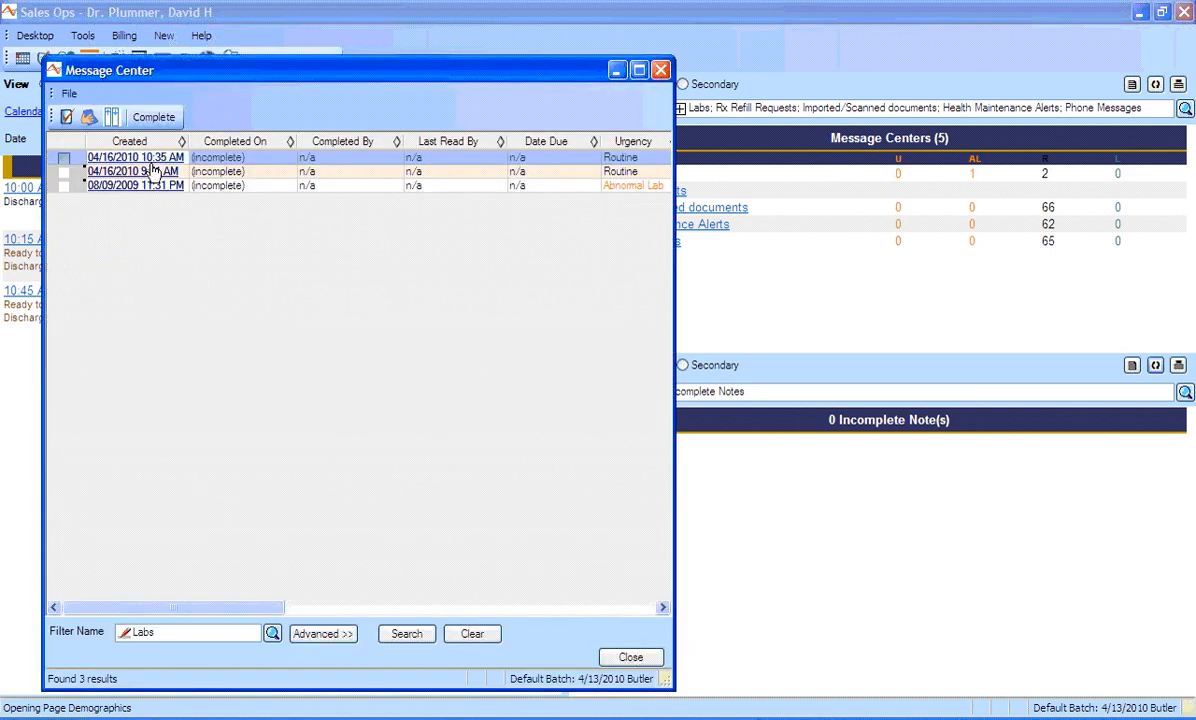
{"action": "double_click", "coordinate": [151, 159]}
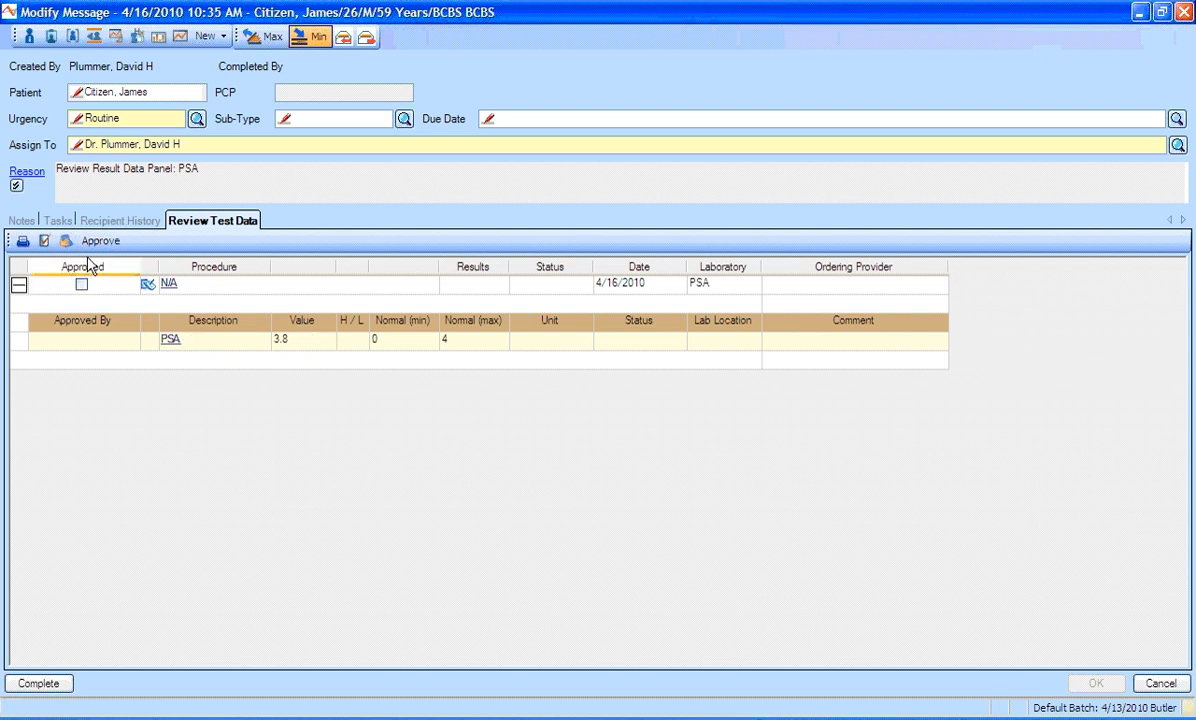
{"action": "left_click", "coordinate": [81, 283]}
{"action": "left_click", "coordinate": [100, 240]}
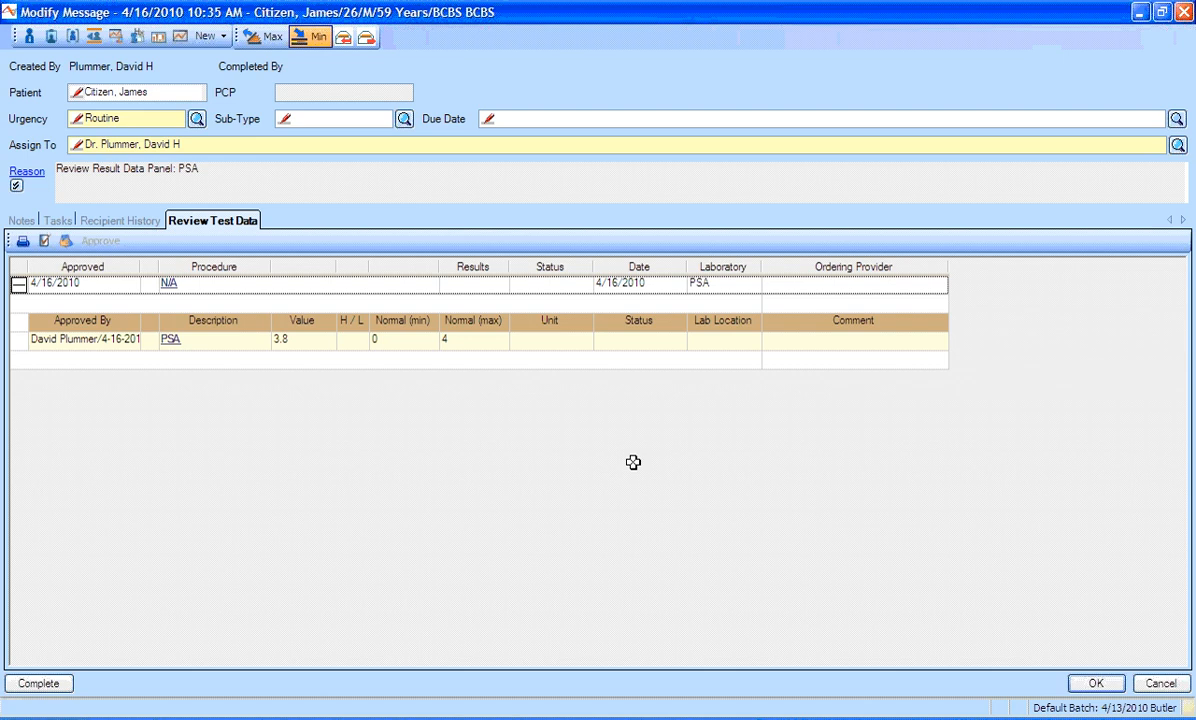
Reassign the PSA message to Nurses, append "- Call pt with result" to its reason, save it and close the Message Center
{"action": "left_click", "coordinate": [366, 37]}
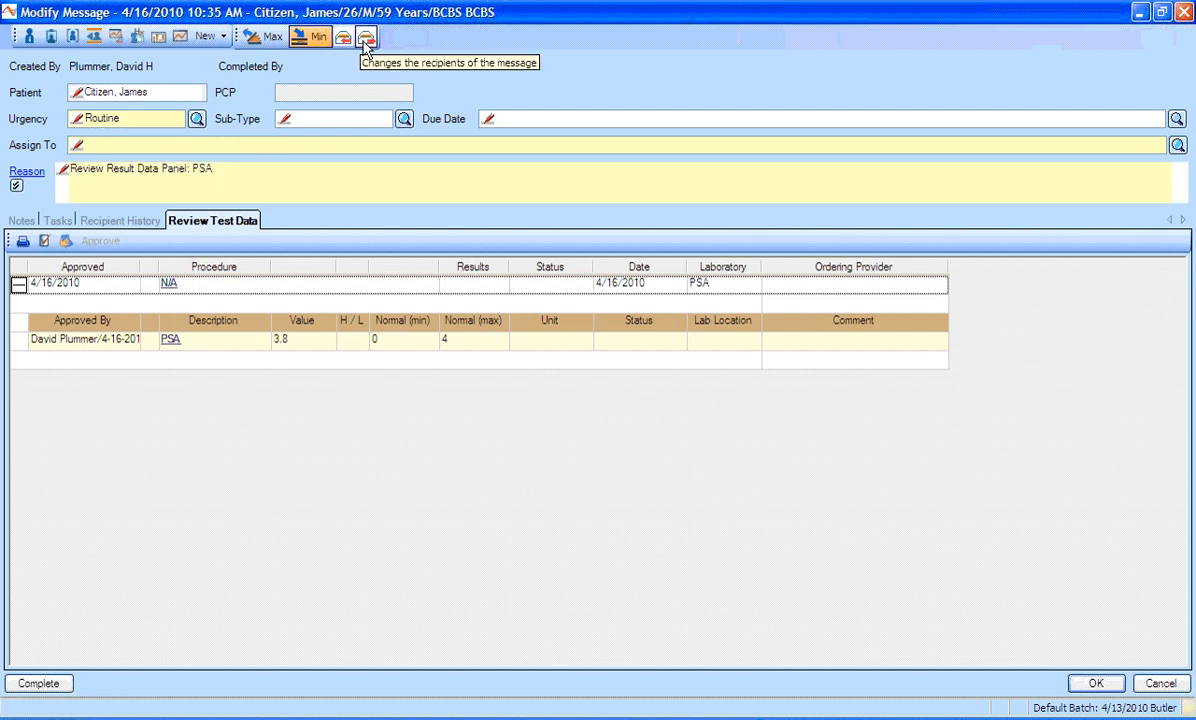
{"action": "type", "text": "n"}
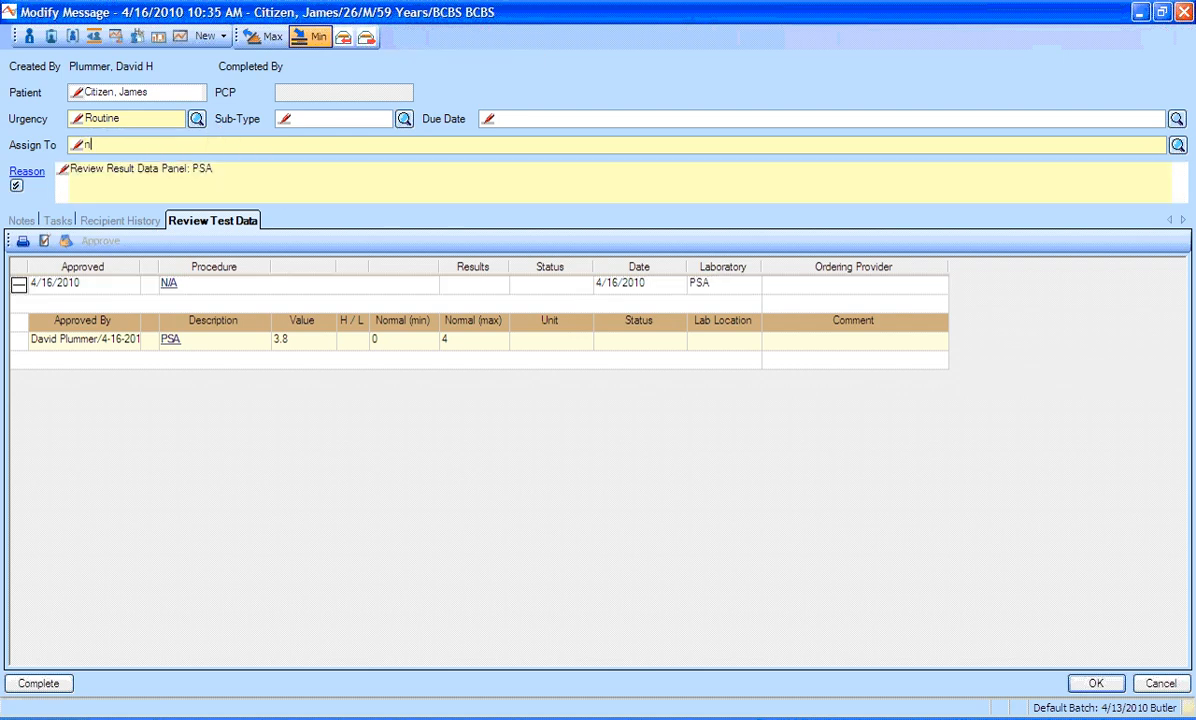
{"action": "type", "text": "urs"}
{"action": "left_click", "coordinate": [592, 630]}
{"action": "type", "text": "ith result"}
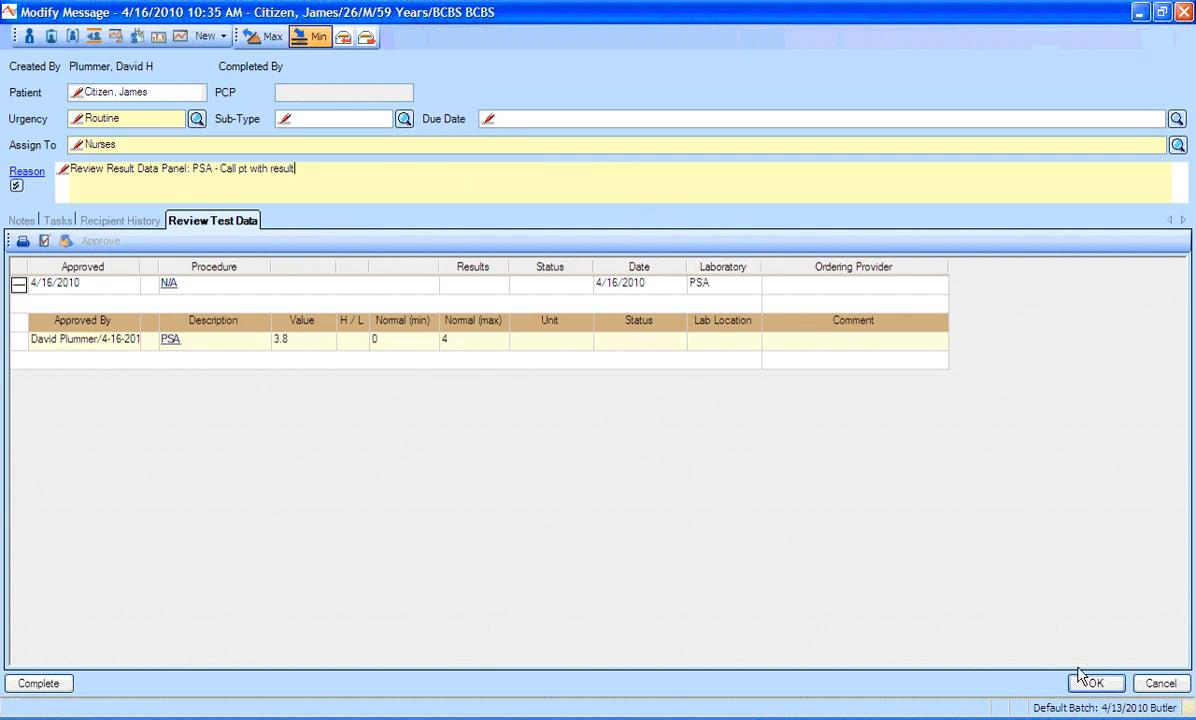
{"action": "left_click", "coordinate": [1141, 684]}
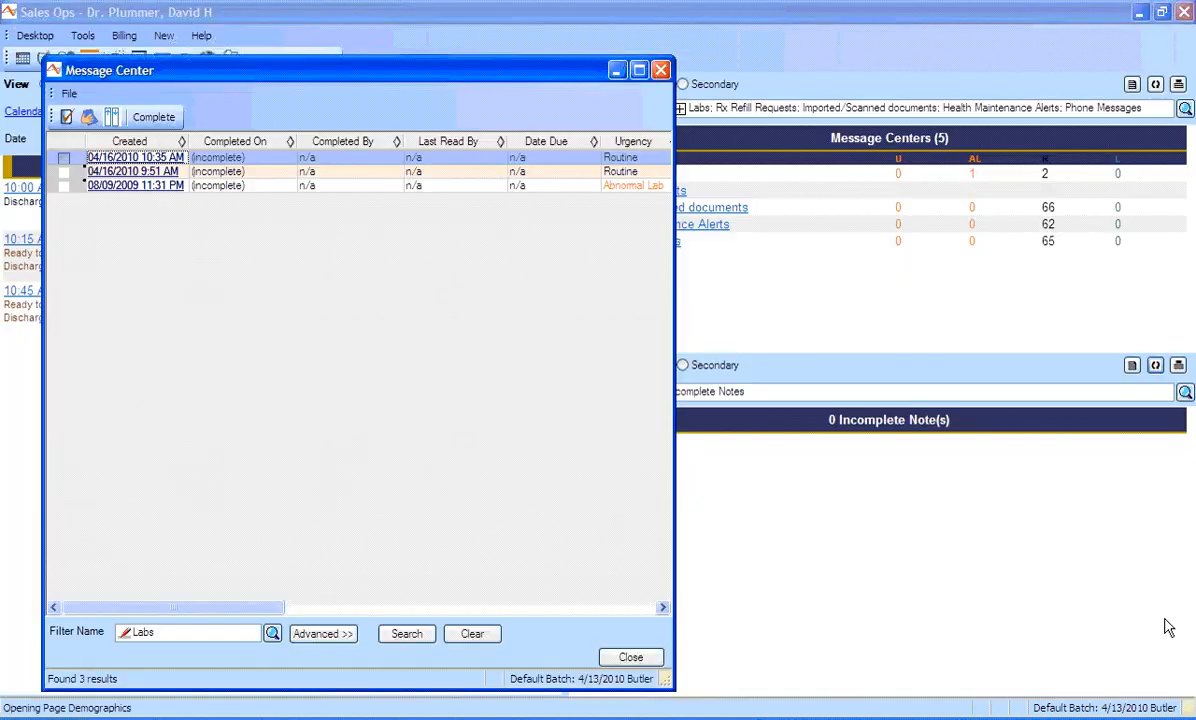
{"action": "left_click", "coordinate": [638, 657]}
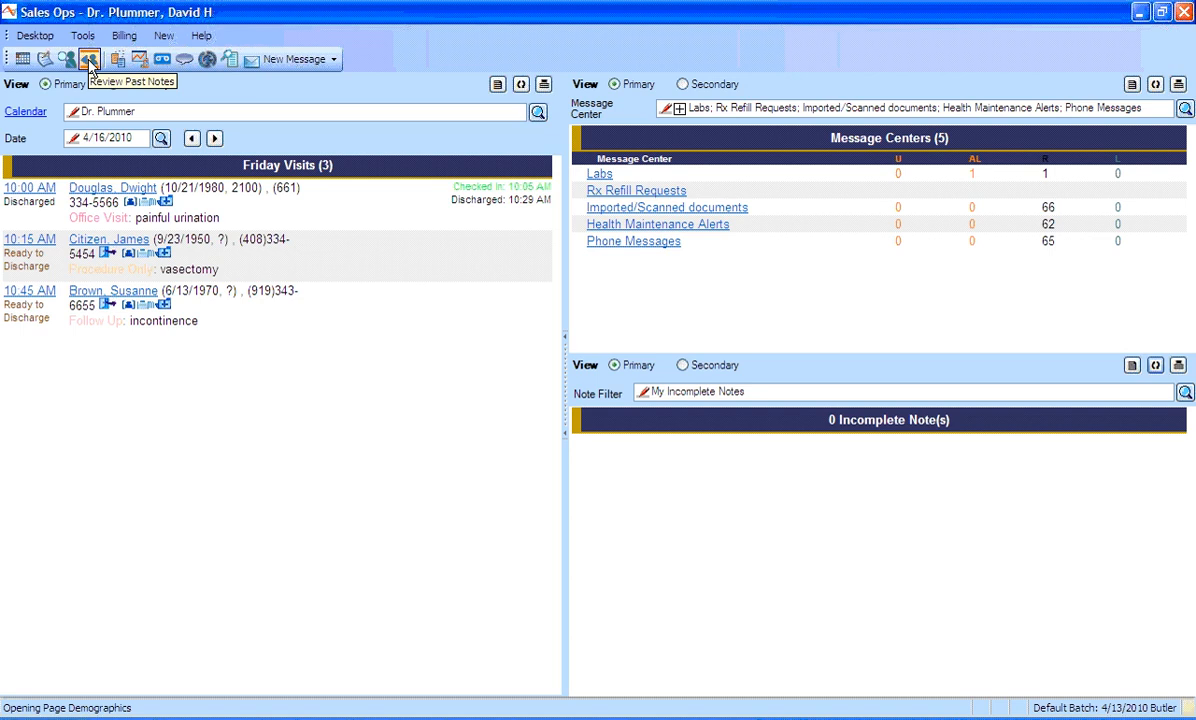
Open the past notes of the 10:15 AM patient and view the visit notes and the diagram attachment
{"action": "left_click", "coordinate": [89, 60]}
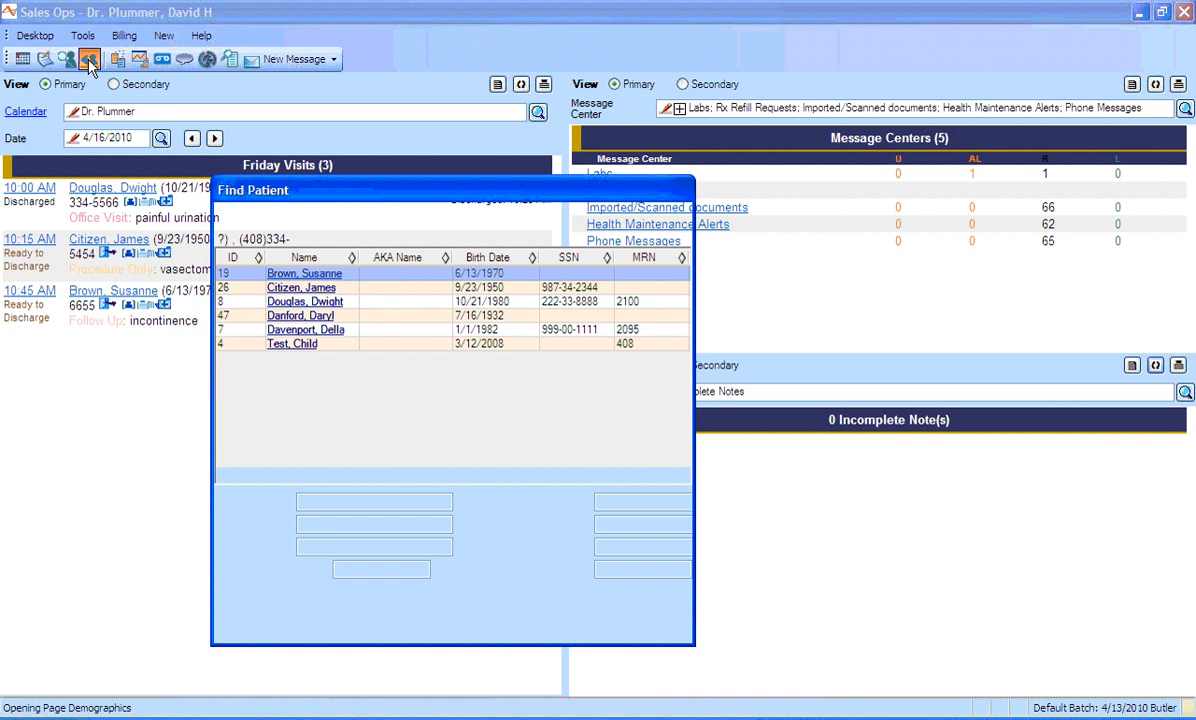
{"action": "double_click", "coordinate": [298, 287]}
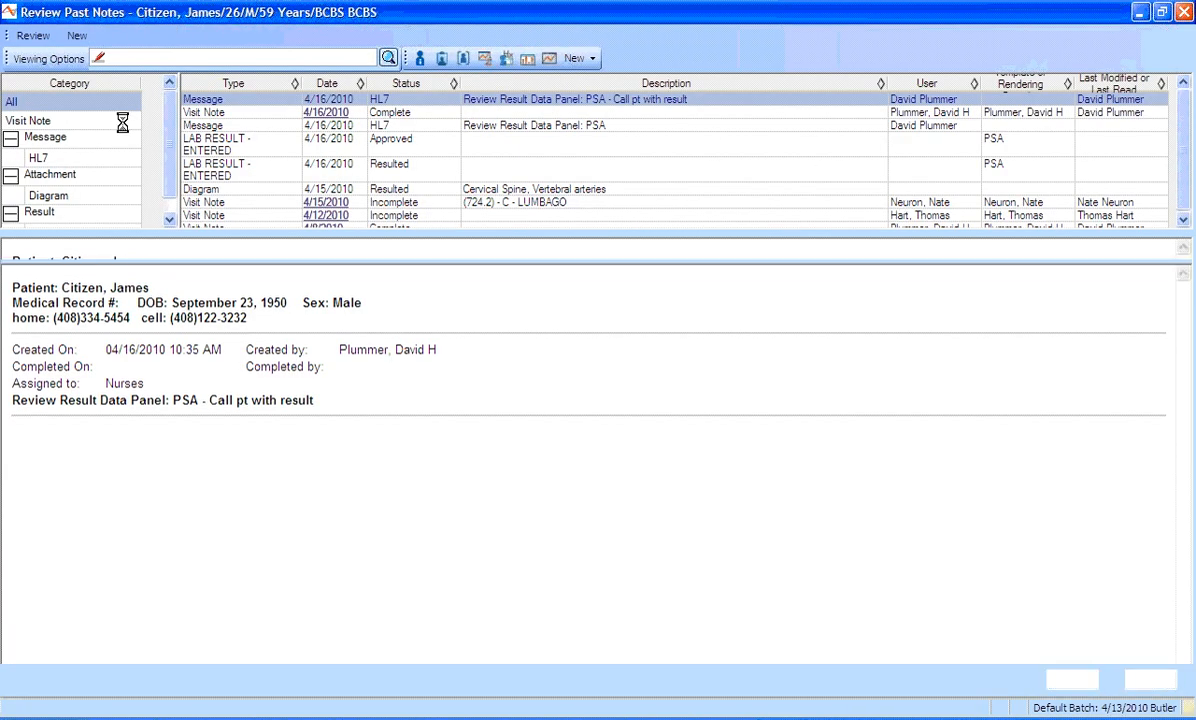
{"action": "left_click", "coordinate": [94, 115]}
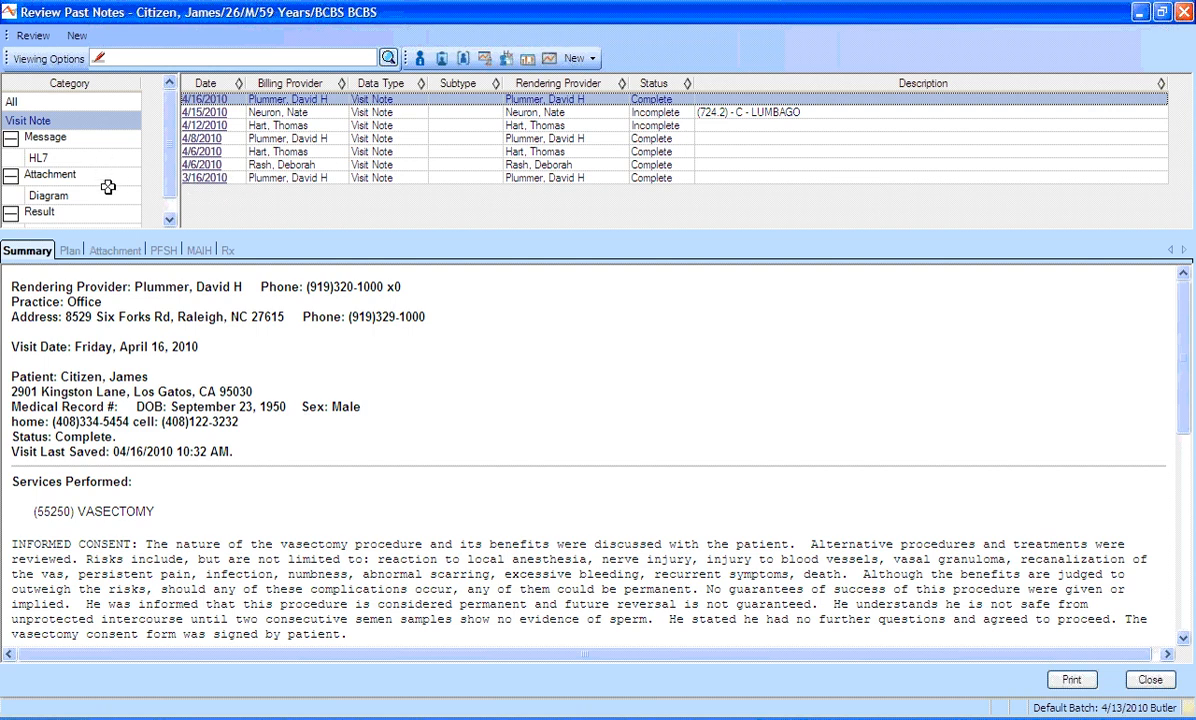
{"action": "scroll", "coordinate": [100, 173], "scroll_direction": "down", "scroll_amount": 1}
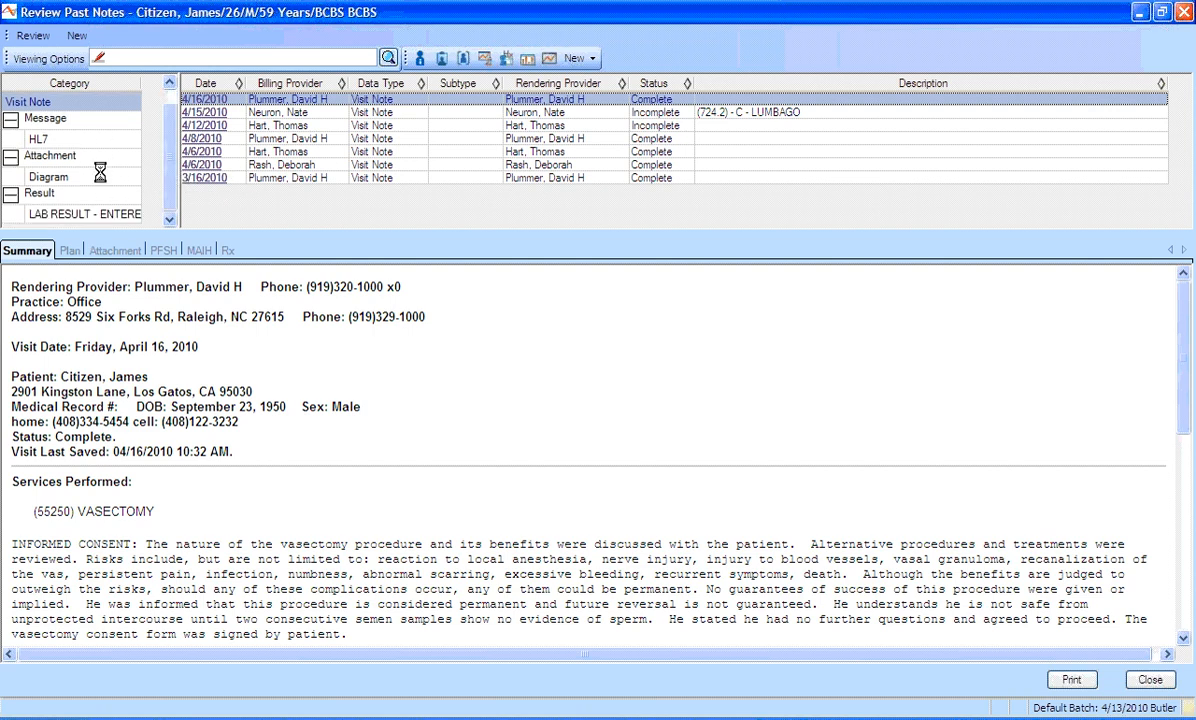
{"action": "left_click", "coordinate": [100, 174]}
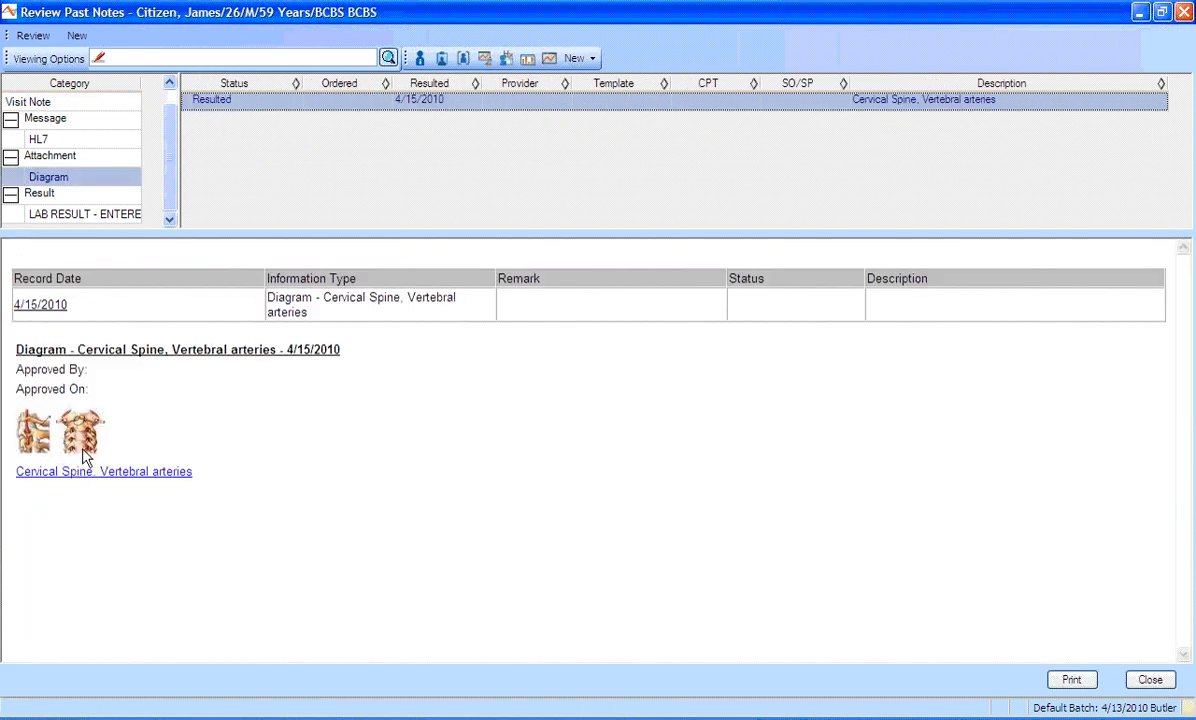
Review the patient's entered lab results, going through the PSA entries and the 4/6/2010 Pathology entries
{"action": "left_click", "coordinate": [100, 212]}
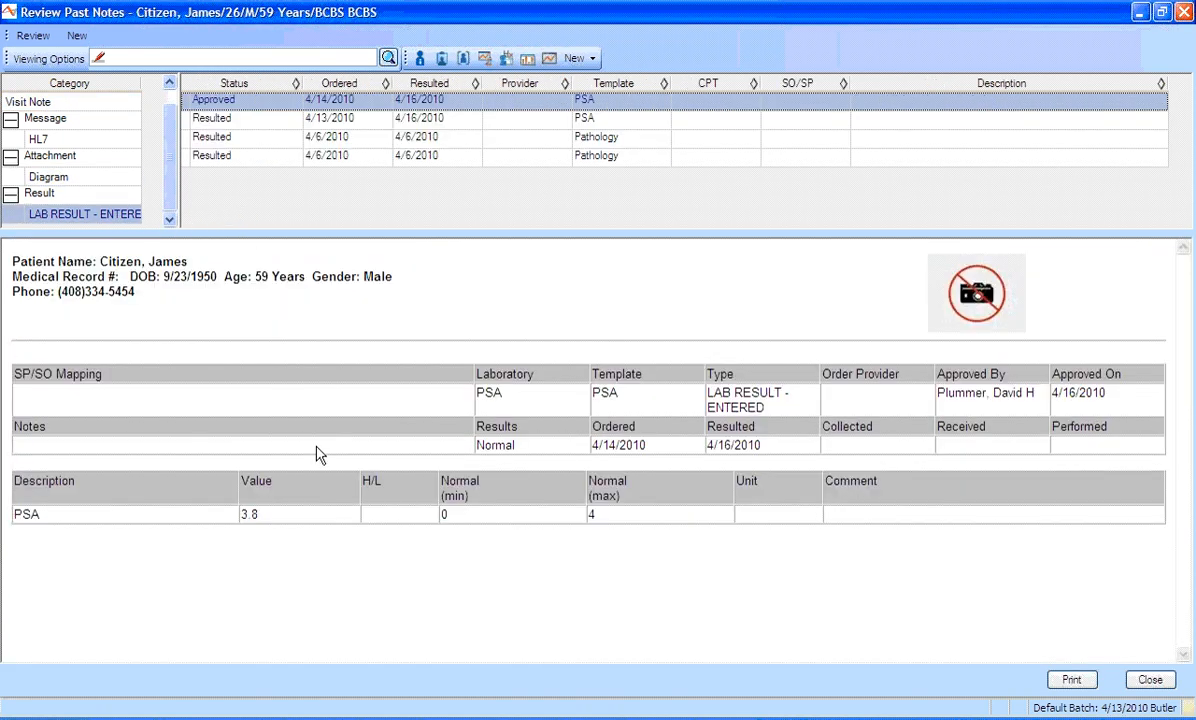
{"action": "left_click", "coordinate": [340, 117]}
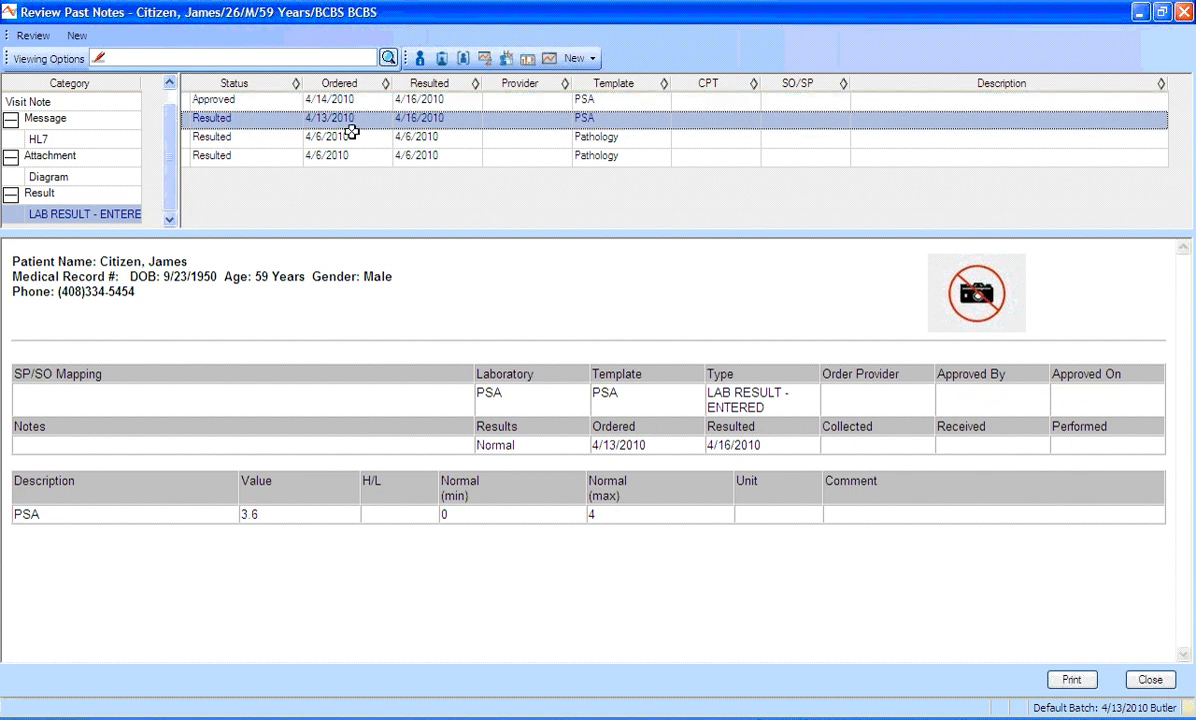
{"action": "left_click", "coordinate": [350, 136]}
{"action": "left_click", "coordinate": [415, 157]}
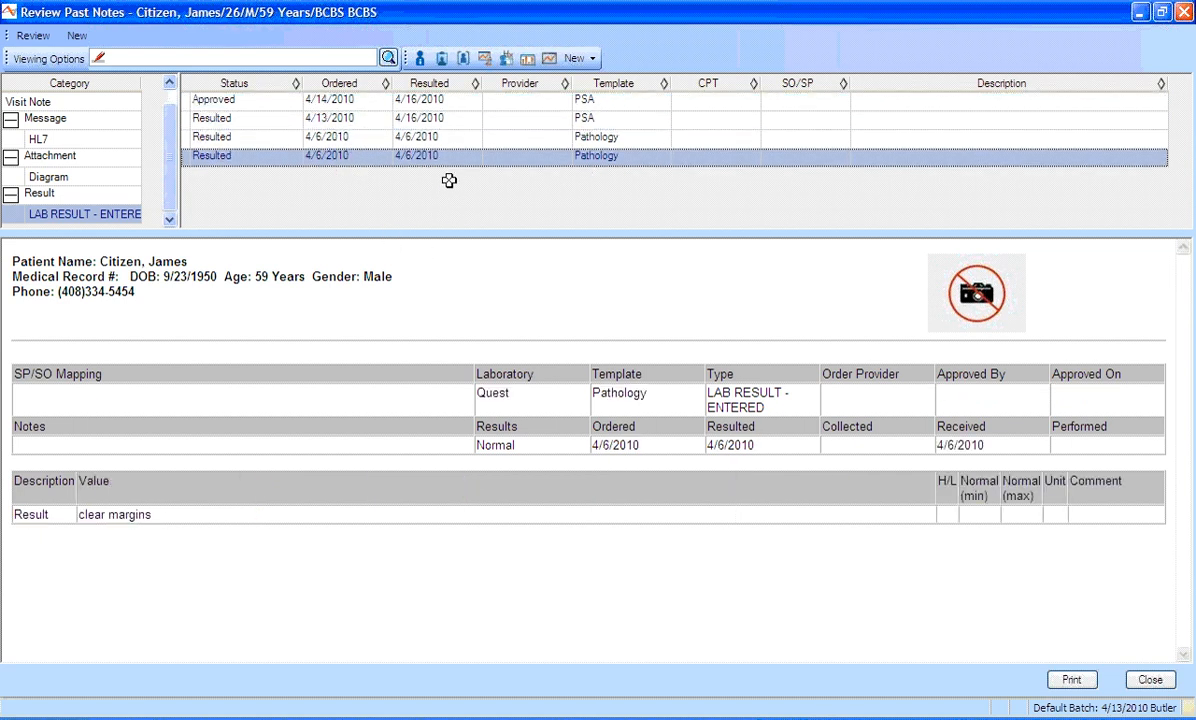
Check the PSA values in the patient's results table, and close both the results and the past notes
{"action": "left_click", "coordinate": [487, 60]}
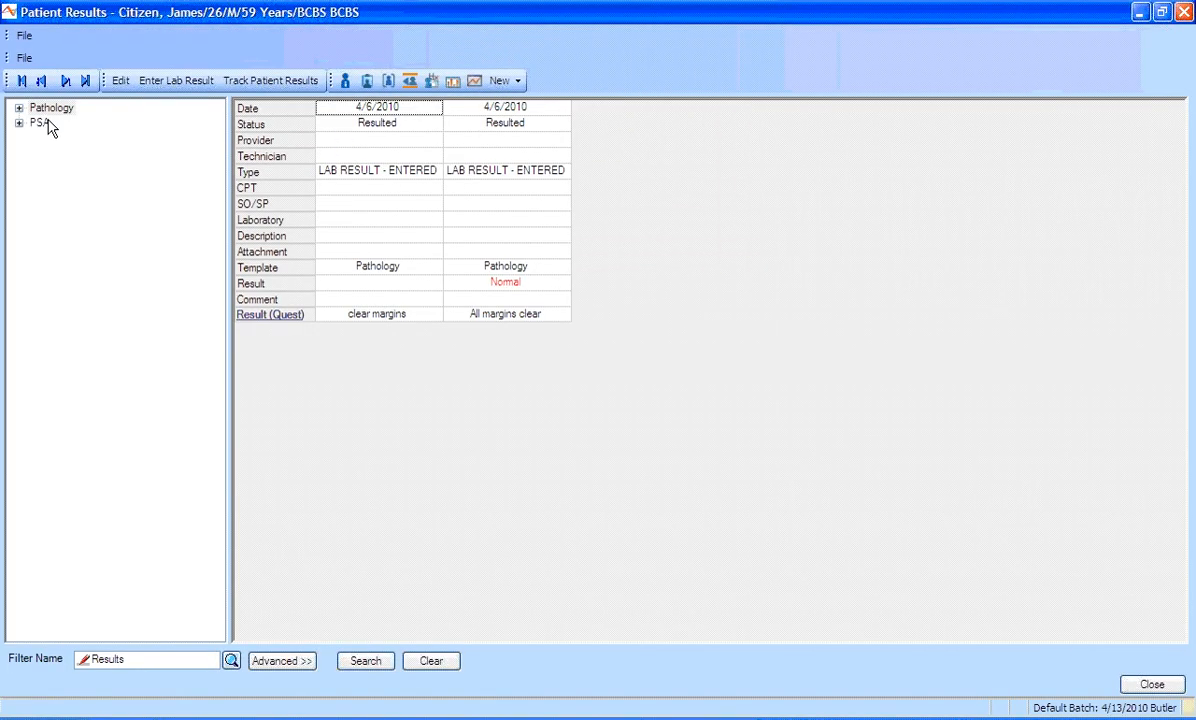
{"action": "left_click", "coordinate": [47, 122]}
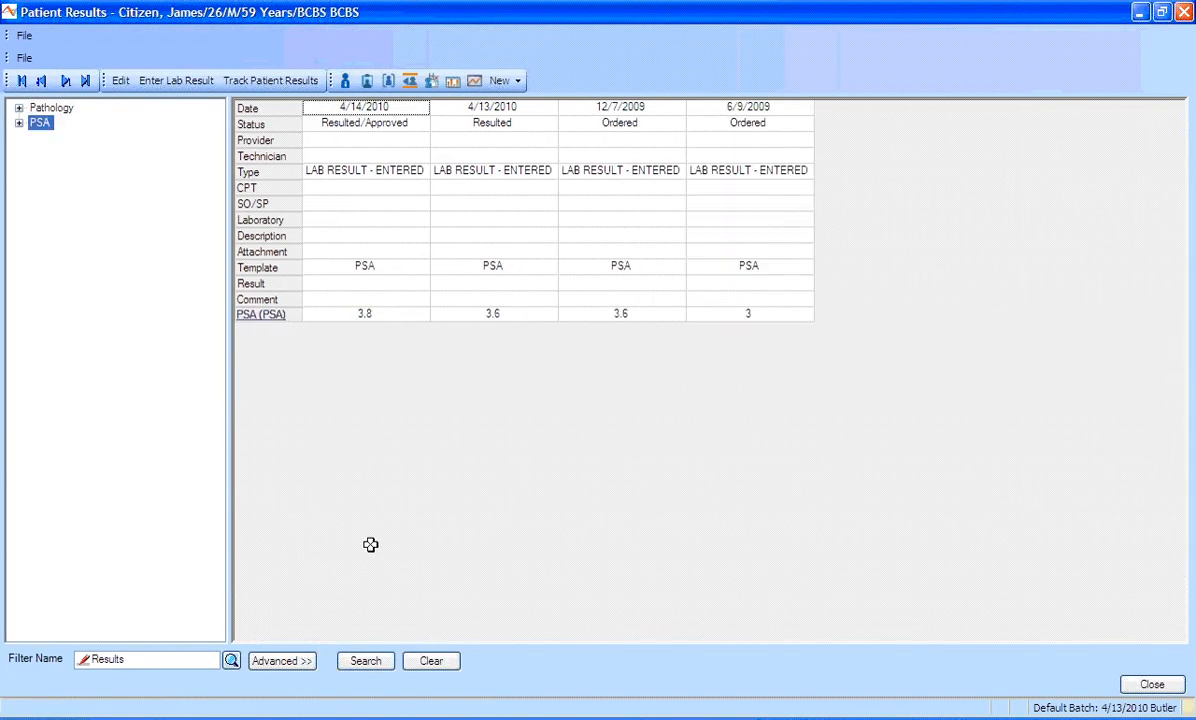
{"action": "left_click", "coordinate": [1152, 685]}
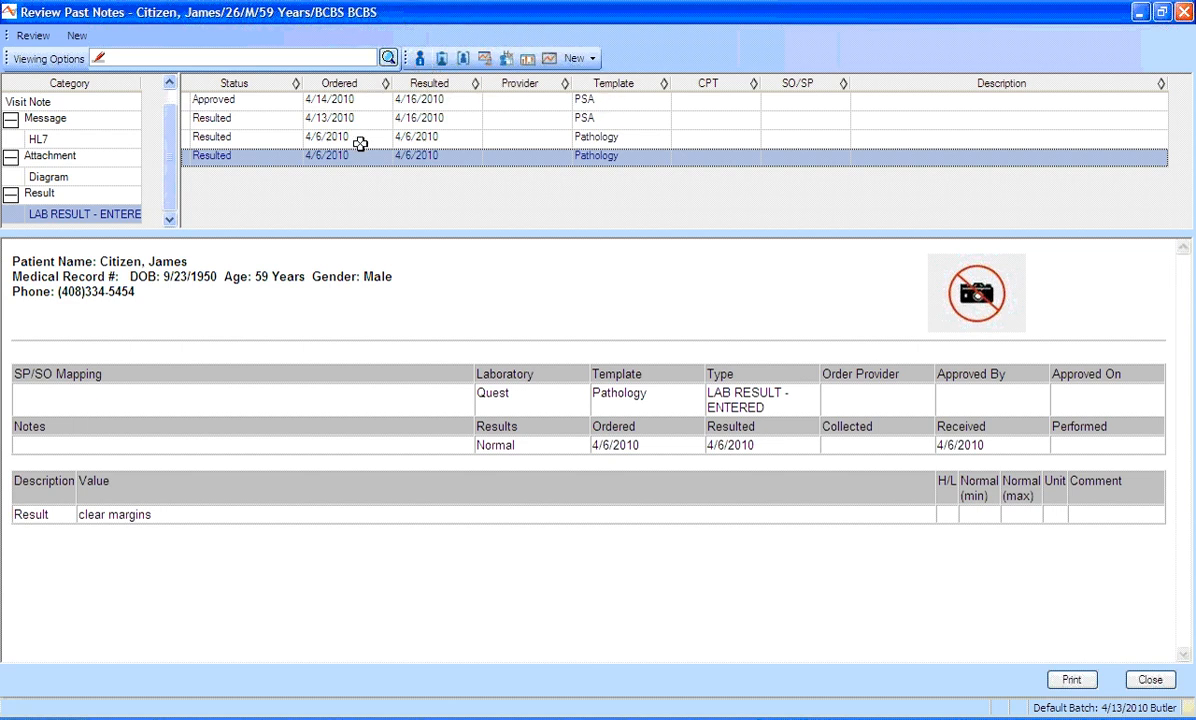
{"action": "left_click", "coordinate": [1150, 679]}
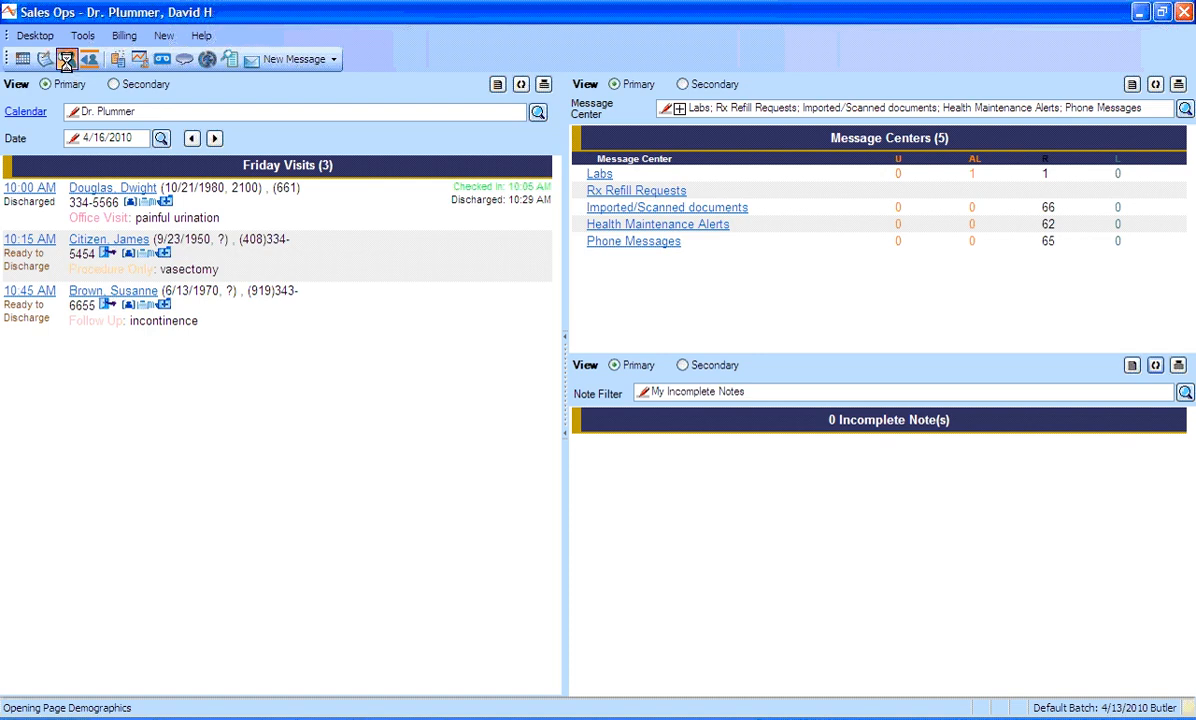
Look up the 10:15 AM patient's demographics, bring up the existing incomplete visit notes, and close both without opening a note
{"action": "left_click", "coordinate": [66, 60]}
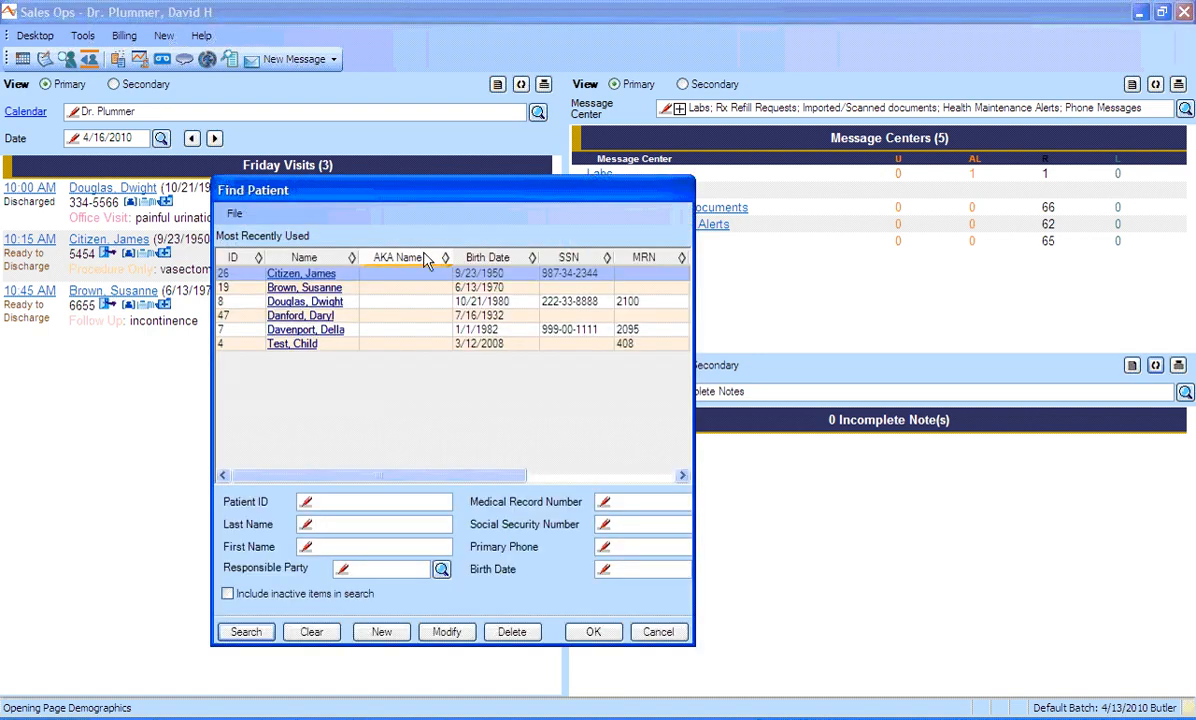
{"action": "left_click", "coordinate": [305, 273]}
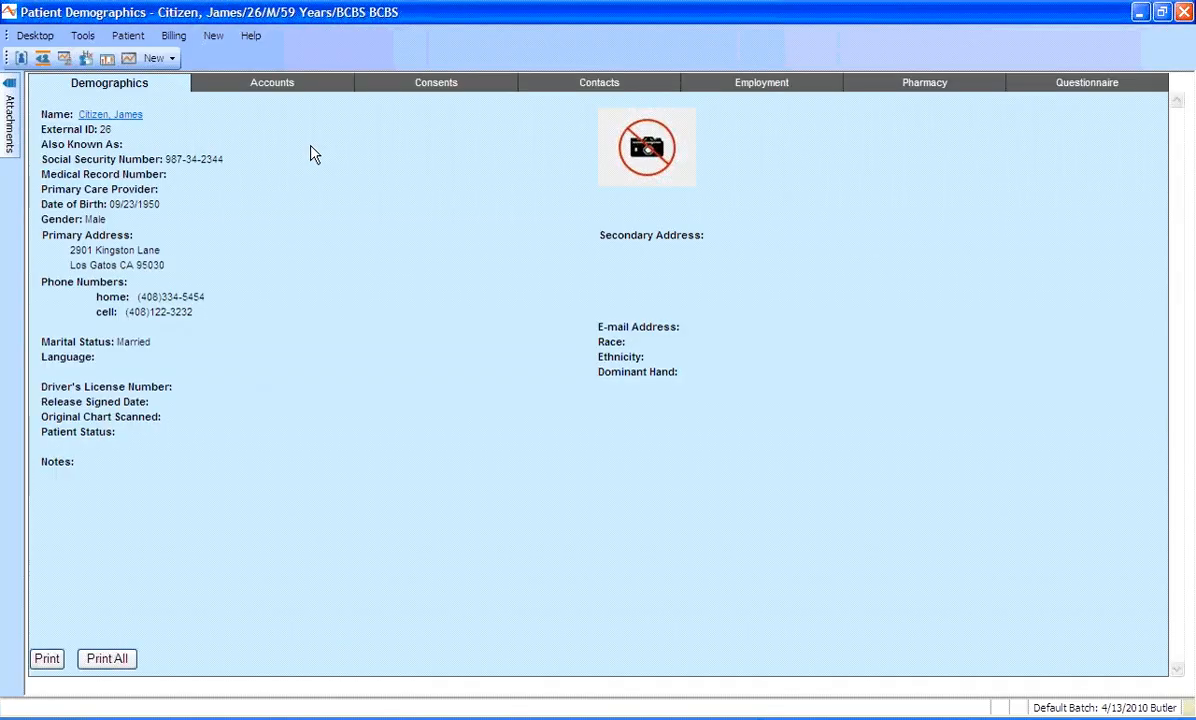
{"action": "left_click", "coordinate": [213, 36]}
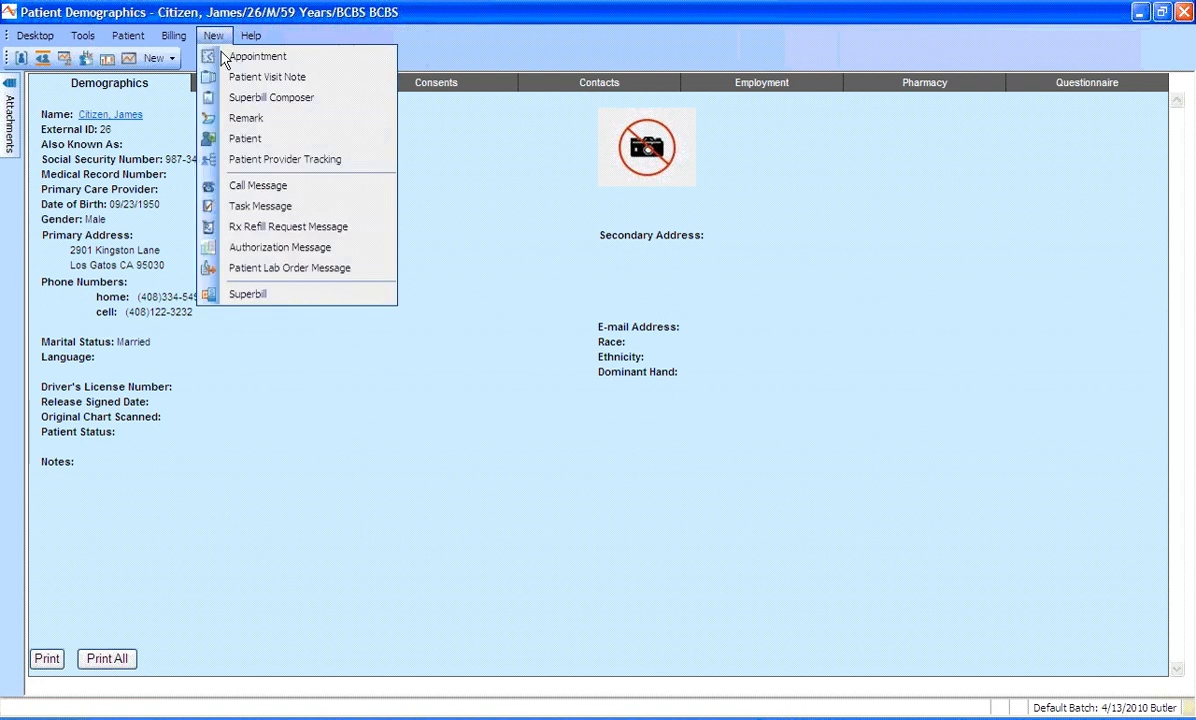
{"action": "left_click", "coordinate": [242, 86]}
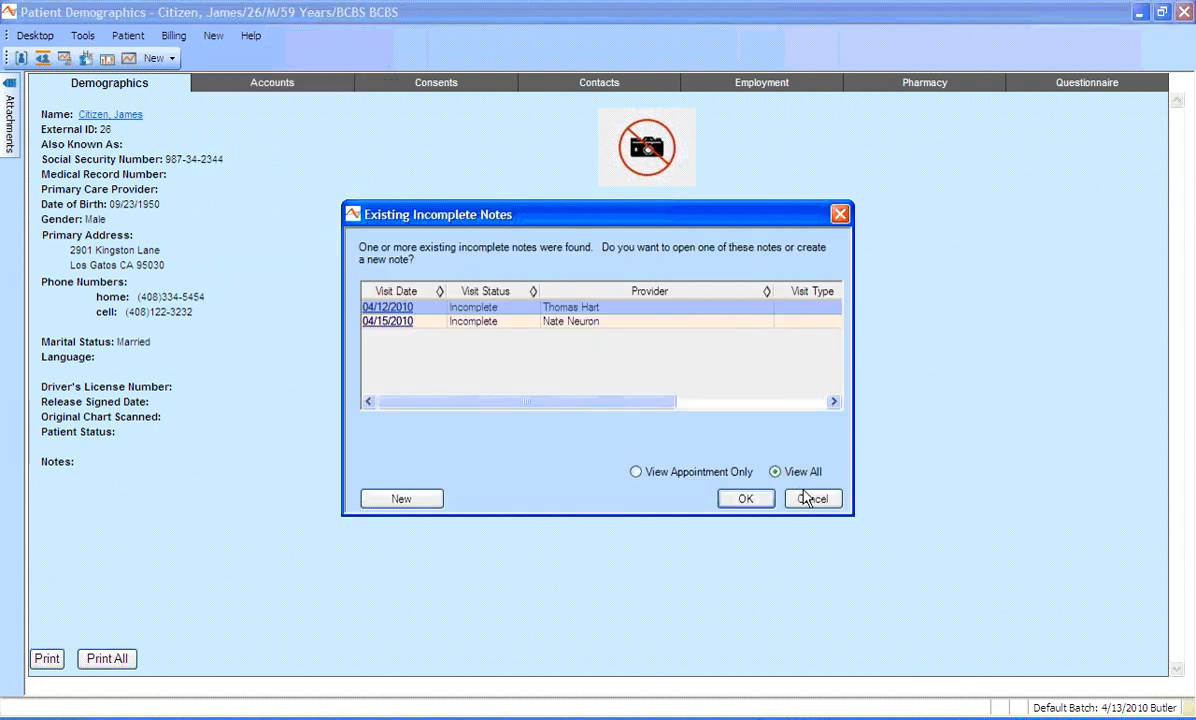
{"action": "left_click", "coordinate": [760, 463]}
{"action": "left_click", "coordinate": [1184, 12]}
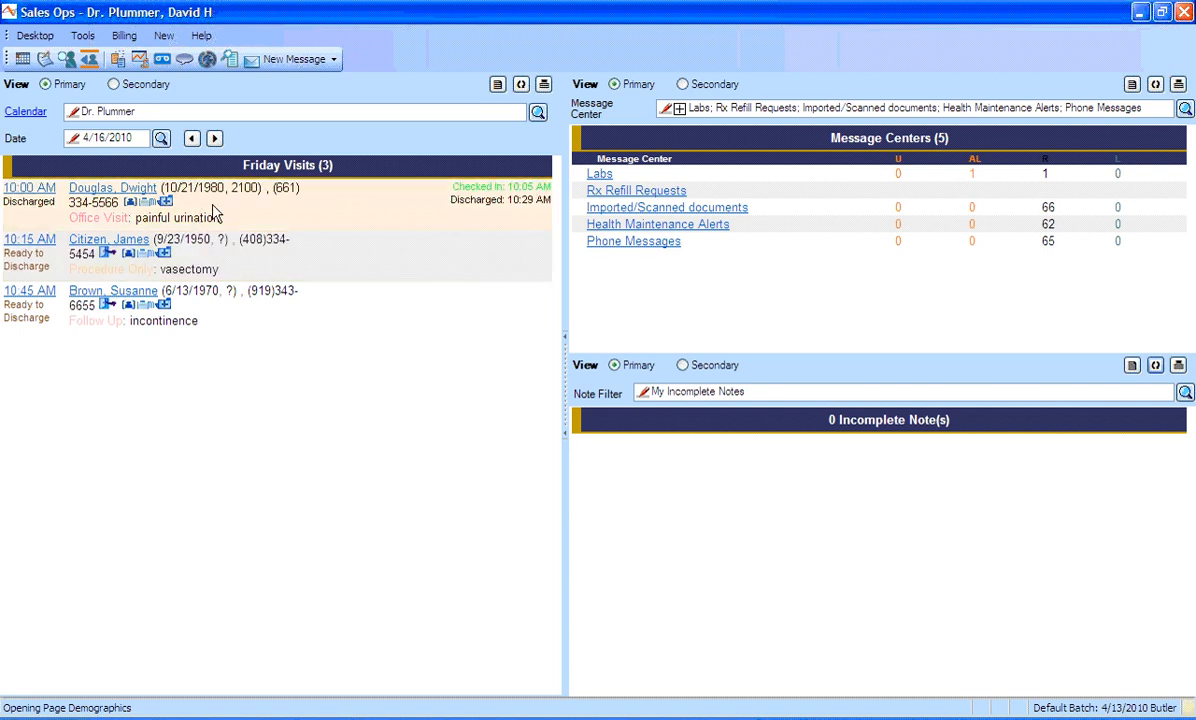
View the Instant Messaging window and return to the daily schedule
{"action": "left_click_drag", "start_coordinate": [232, 188], "coordinate": [270, 196]}
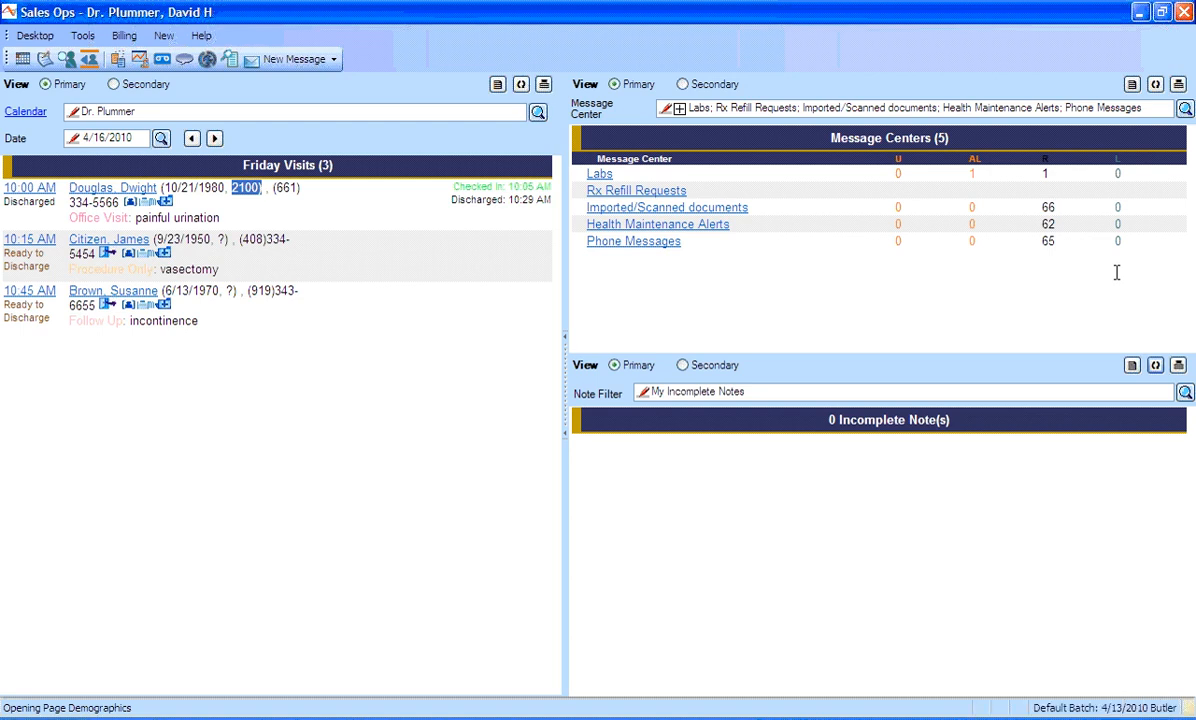
{"action": "left_click", "coordinate": [185, 61]}
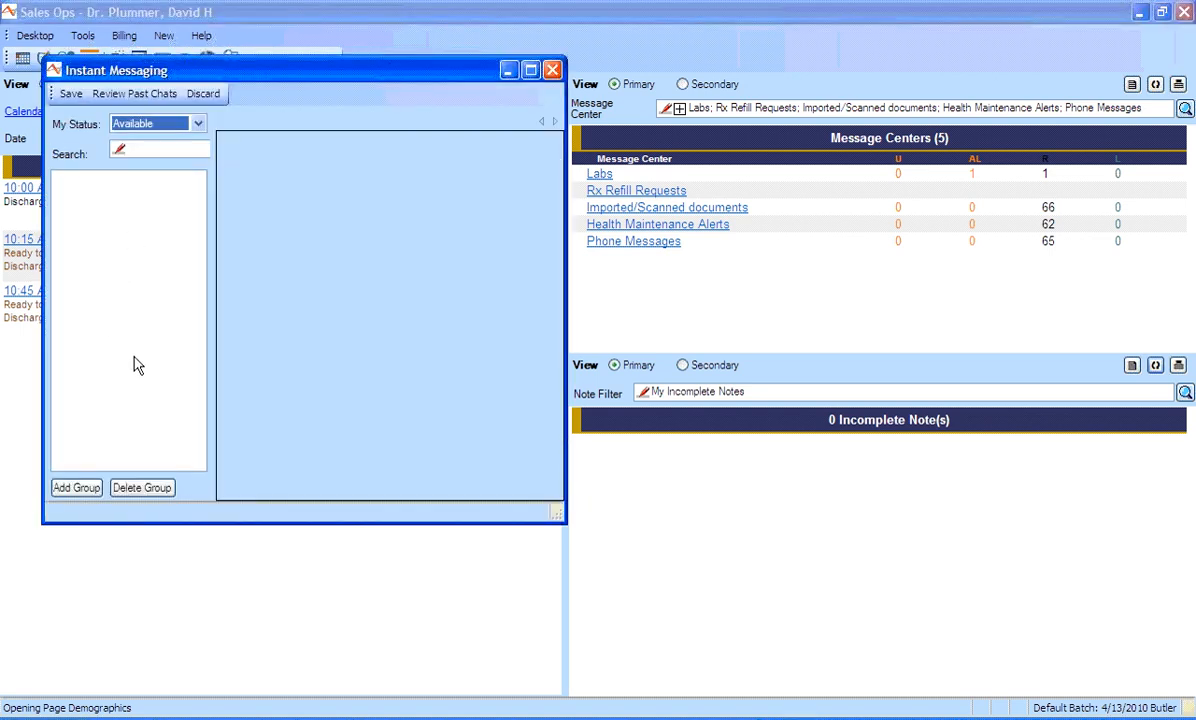
{"action": "left_click", "coordinate": [510, 69]}
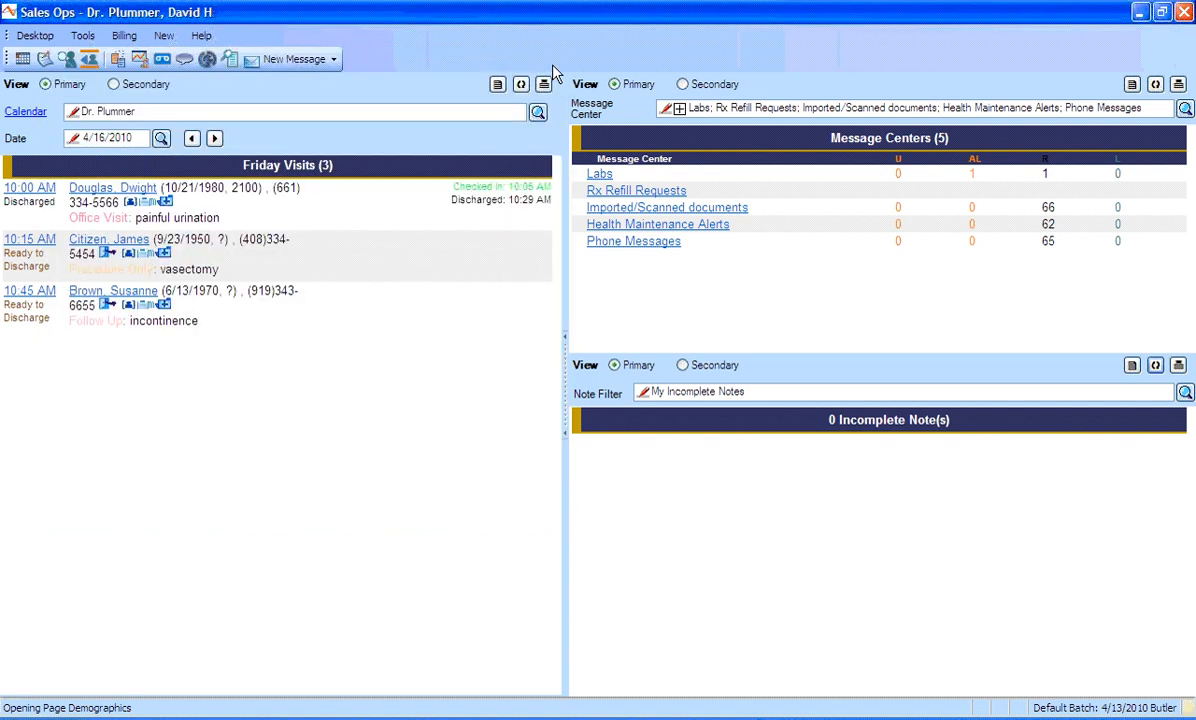
{"action": "left_click", "coordinate": [185, 60]}
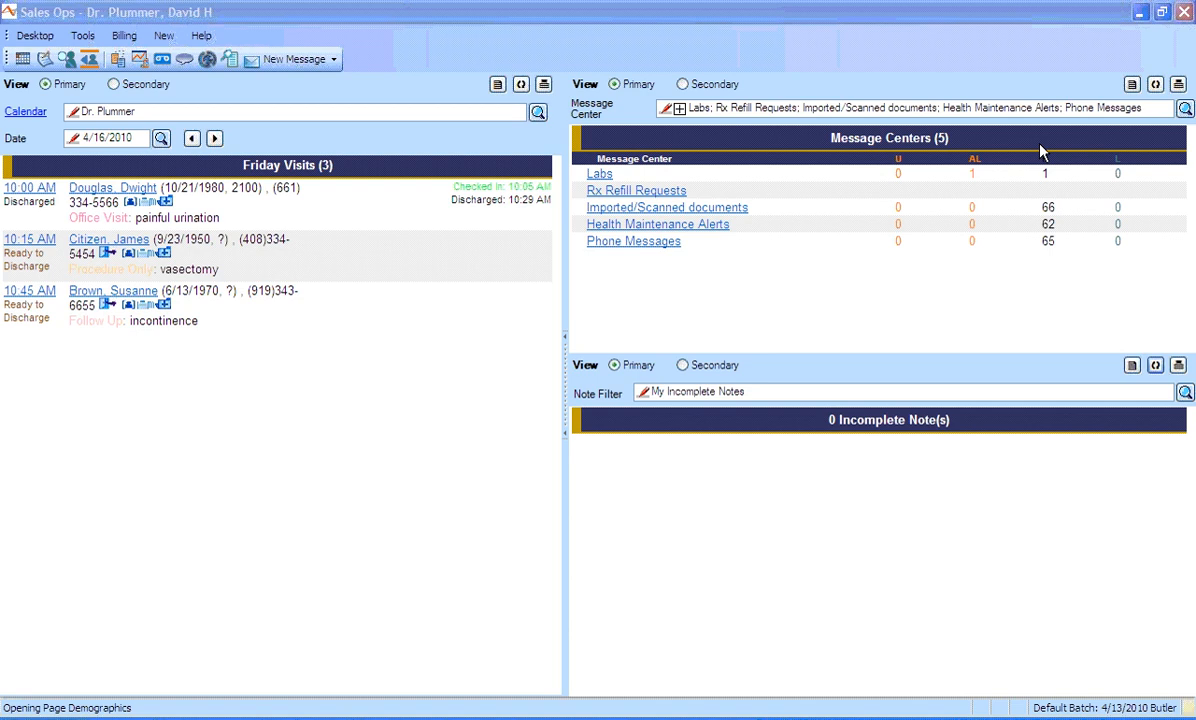
Start a new visit note for the 10:15 AM patient and action the PSA ROUTINE TEST rule as SO, dated 4/16/2010
{"action": "left_click", "coordinate": [142, 254]}
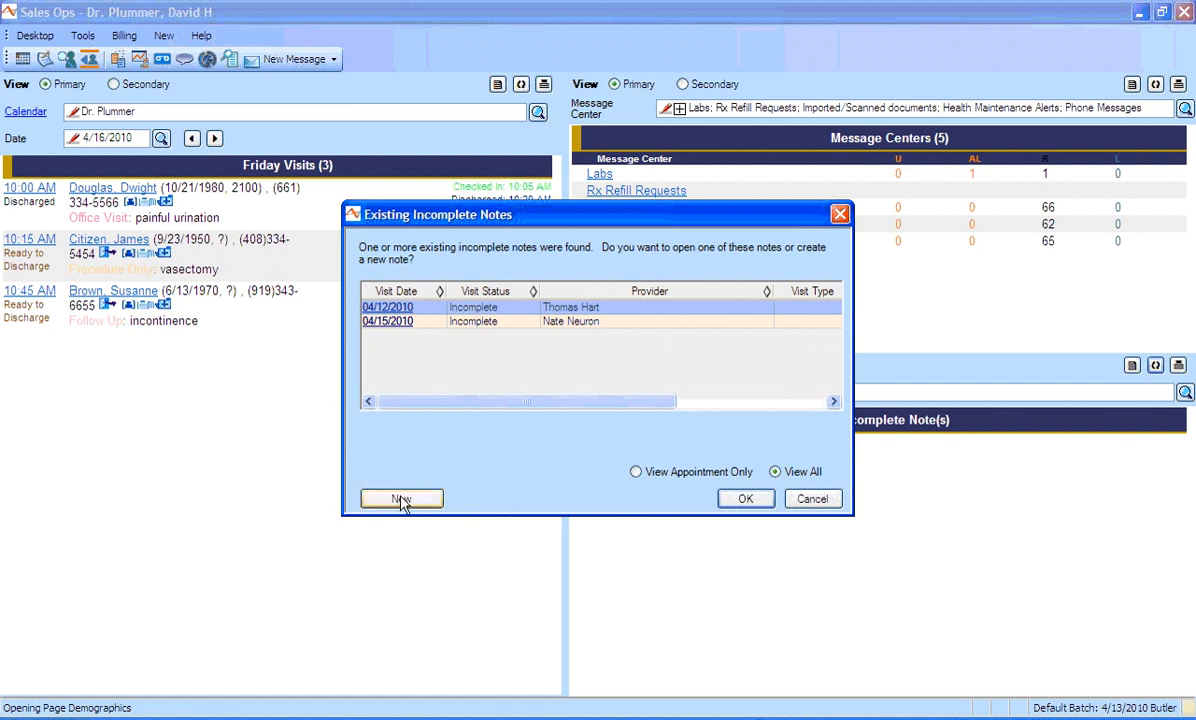
{"action": "left_click", "coordinate": [375, 468]}
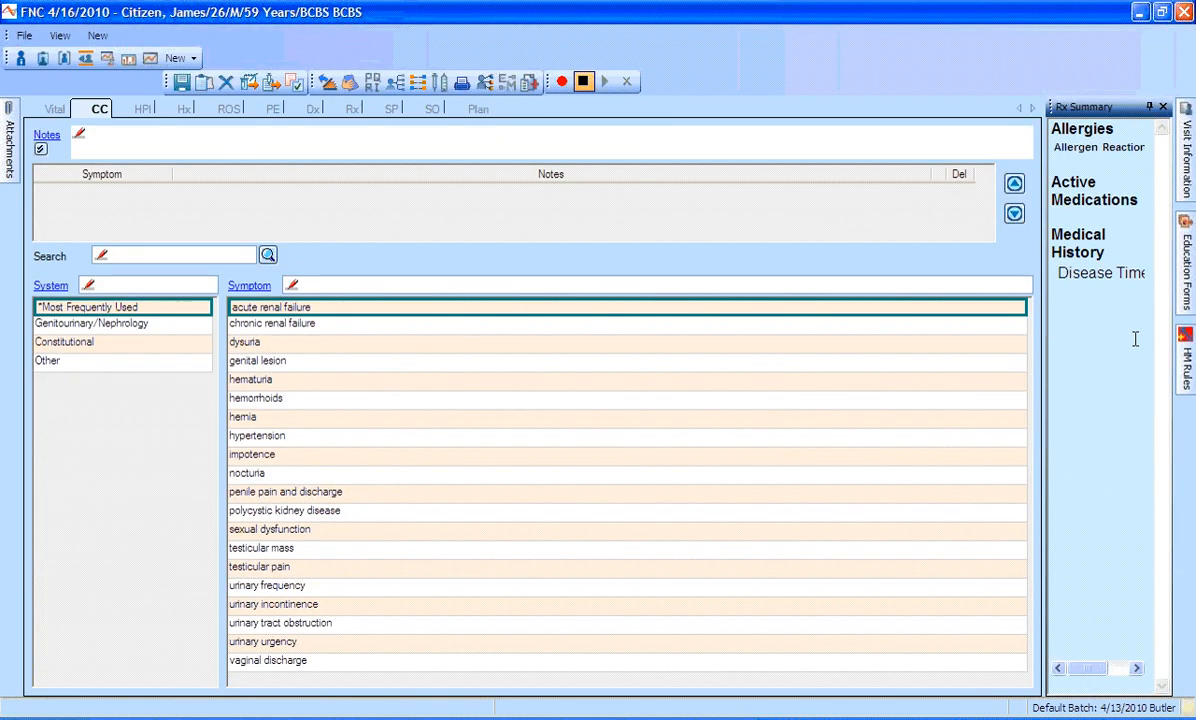
{"action": "left_click", "coordinate": [1186, 358]}
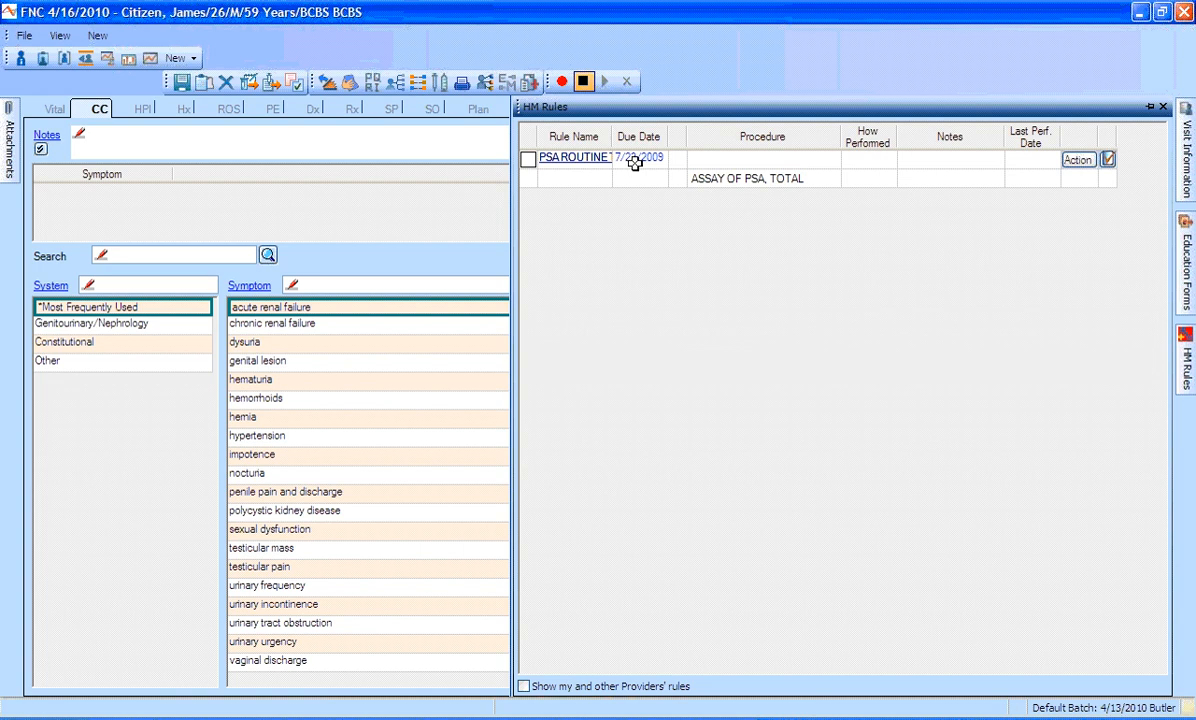
{"action": "left_click", "coordinate": [1075, 160]}
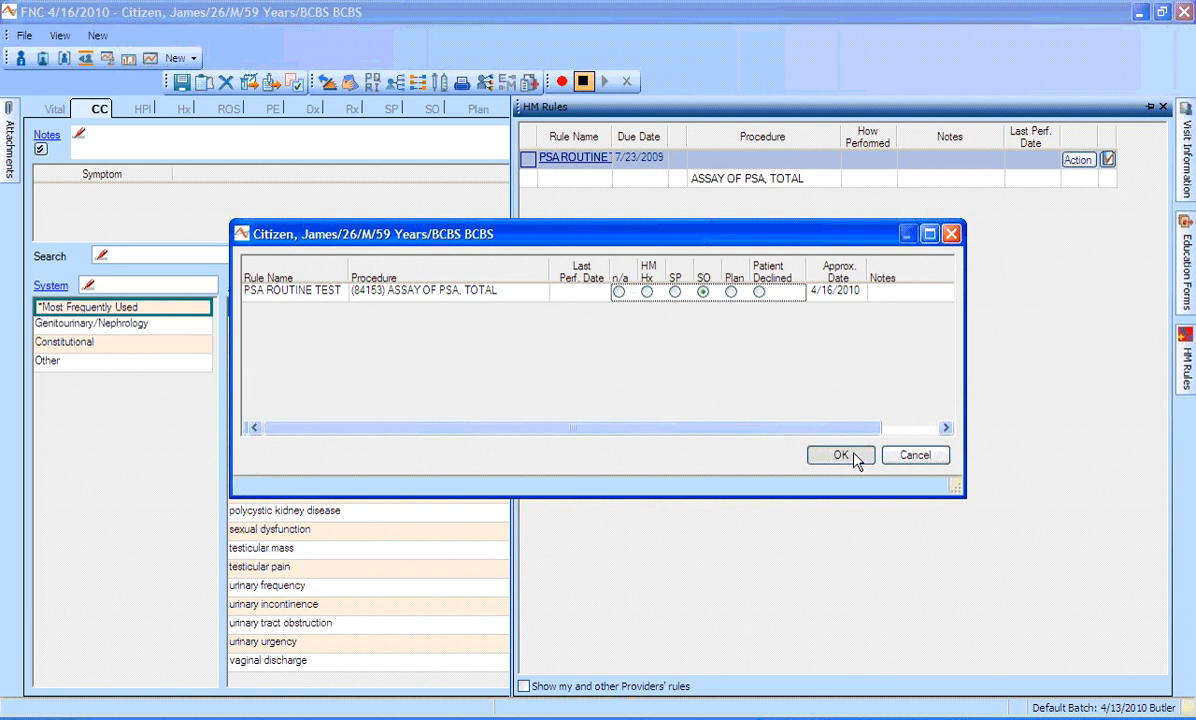
{"action": "left_click", "coordinate": [841, 456]}
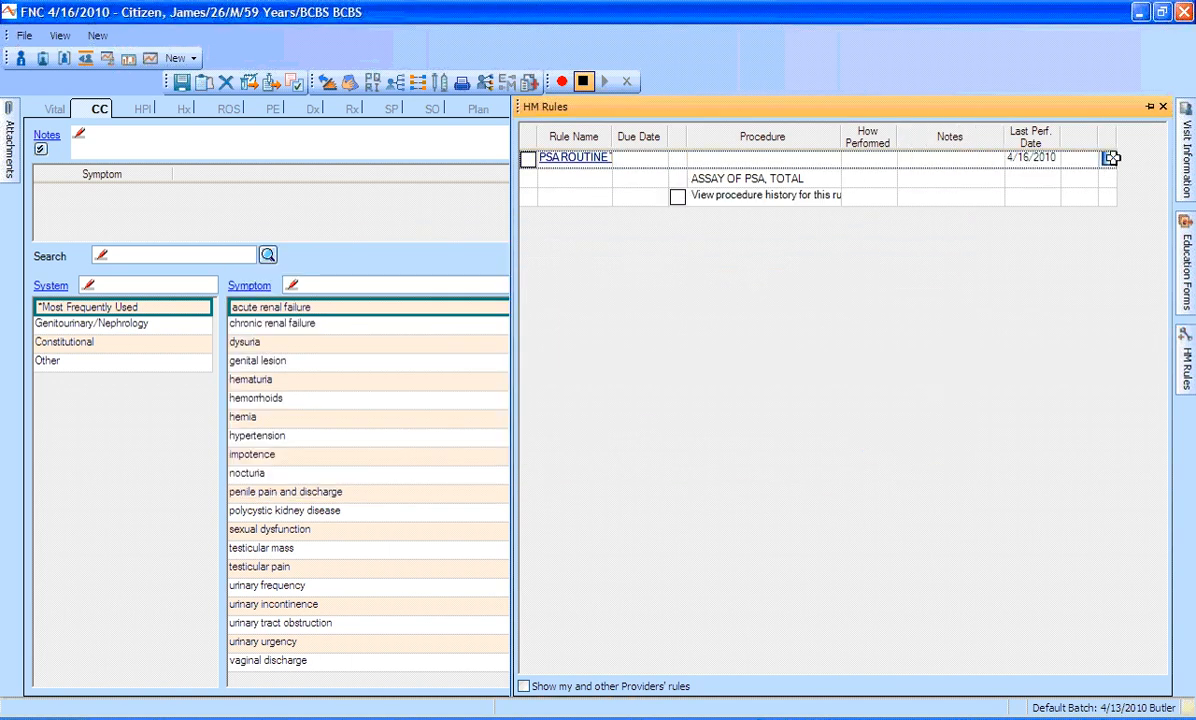
Check the PSA rule's last performed date in the HM Rules, collapse the rules and leave the visit note
{"action": "left_click", "coordinate": [1162, 107]}
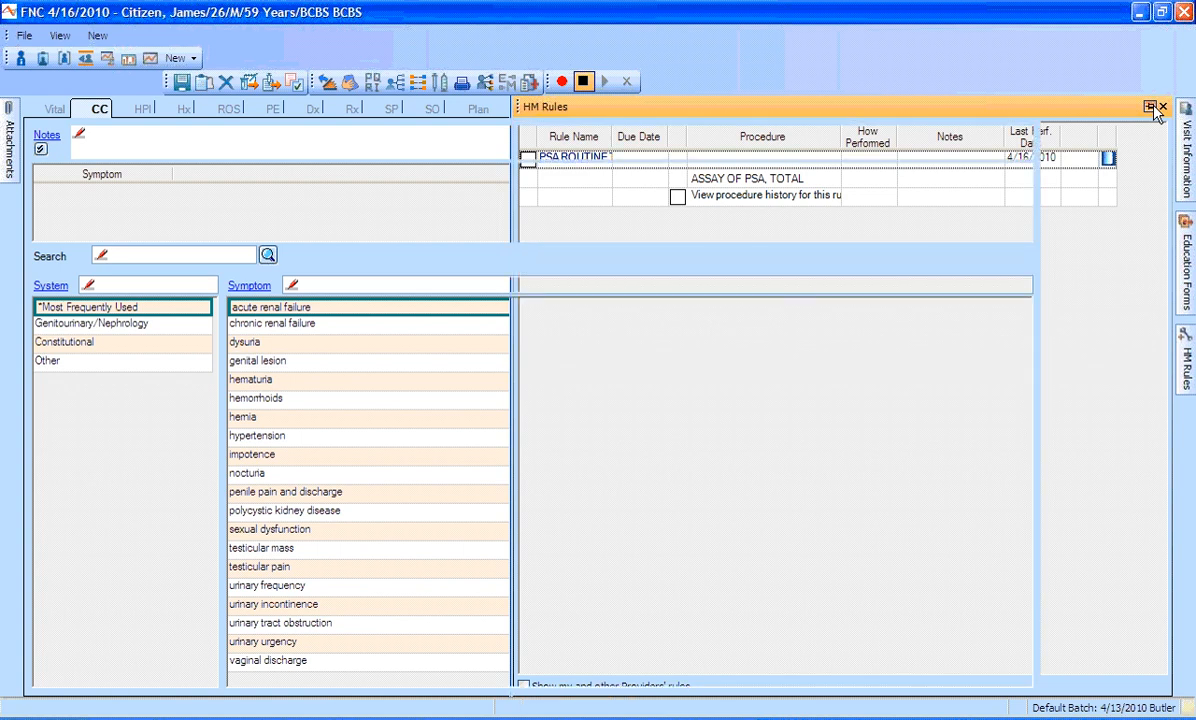
{"action": "left_click", "coordinate": [1151, 108]}
{"action": "left_click", "coordinate": [1151, 108]}
{"action": "mouse_move", "coordinate": [1186, 341]}
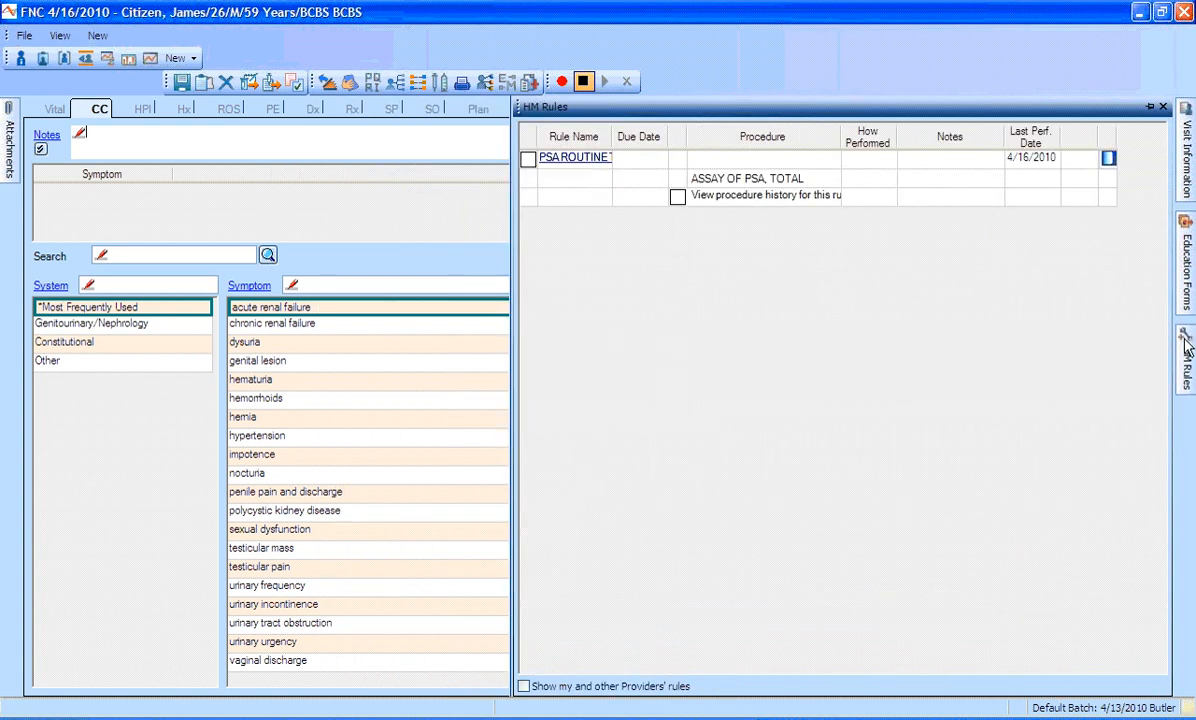
{"action": "left_click", "coordinate": [1160, 108]}
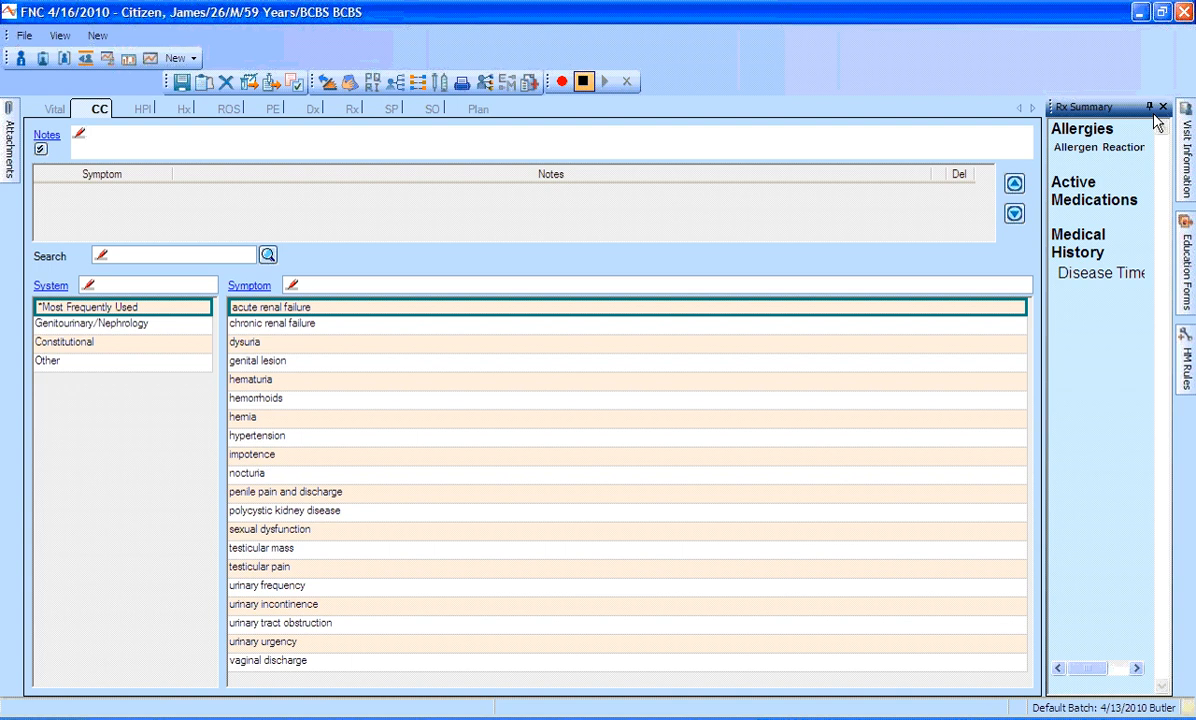
{"action": "left_click", "coordinate": [1146, 11]}
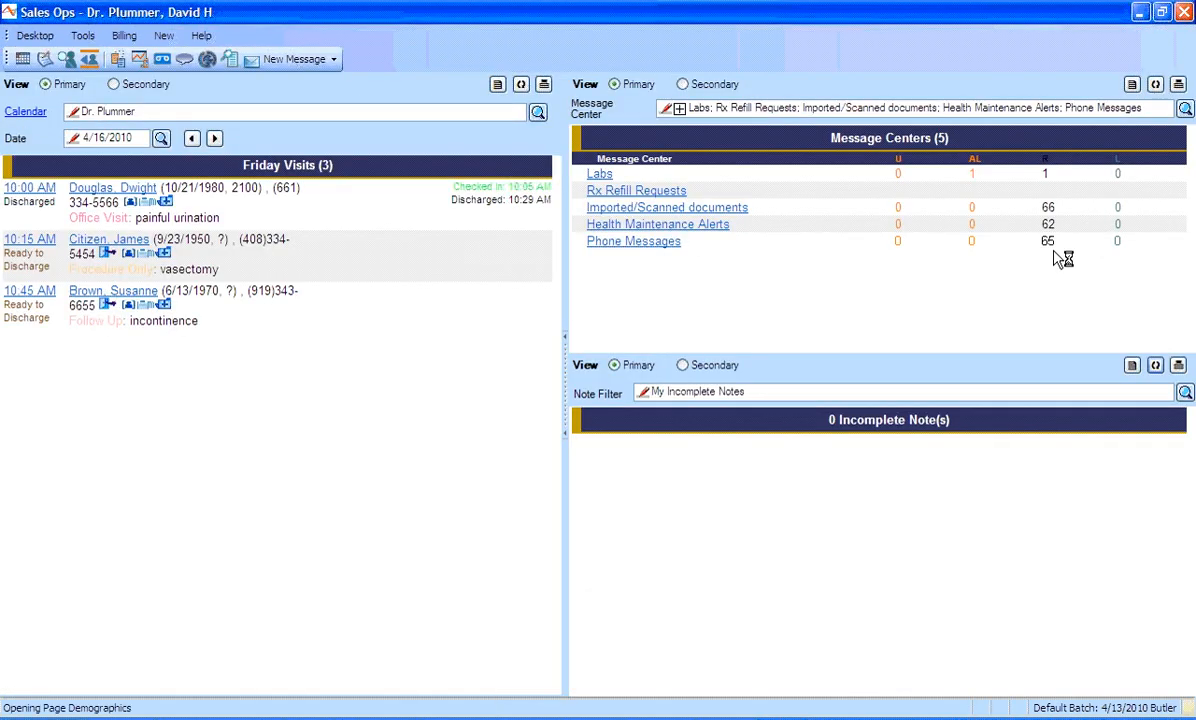
View the first two 04/16/2010 10:28 AM messages in the Health Maintenance Alerts, and close the Message Center
{"action": "left_click", "coordinate": [670, 249]}
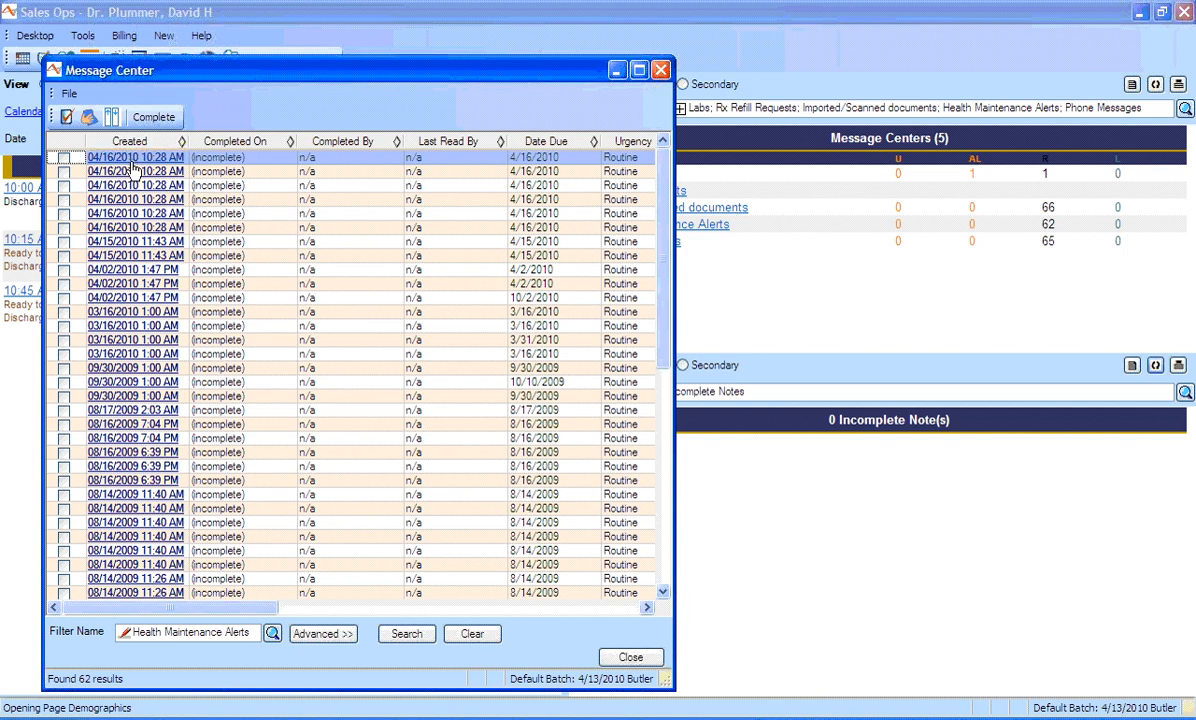
{"action": "left_click", "coordinate": [128, 160]}
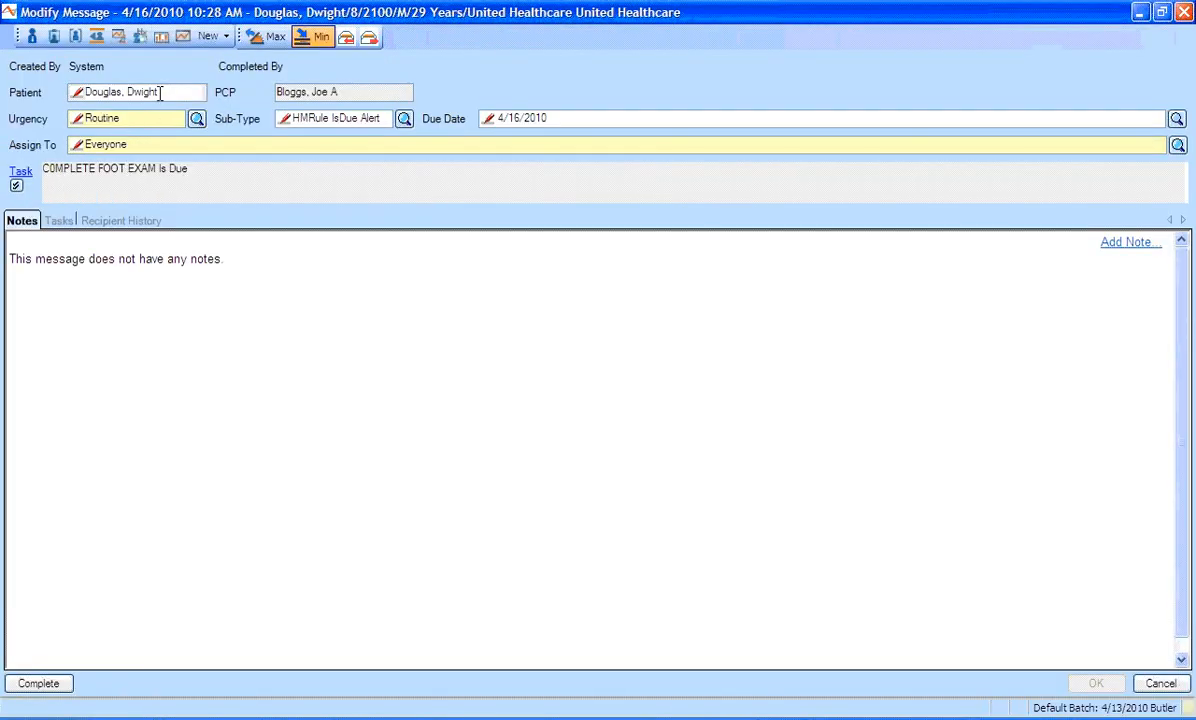
{"action": "mouse_move", "coordinate": [160, 91]}
{"action": "left_click", "coordinate": [35, 683]}
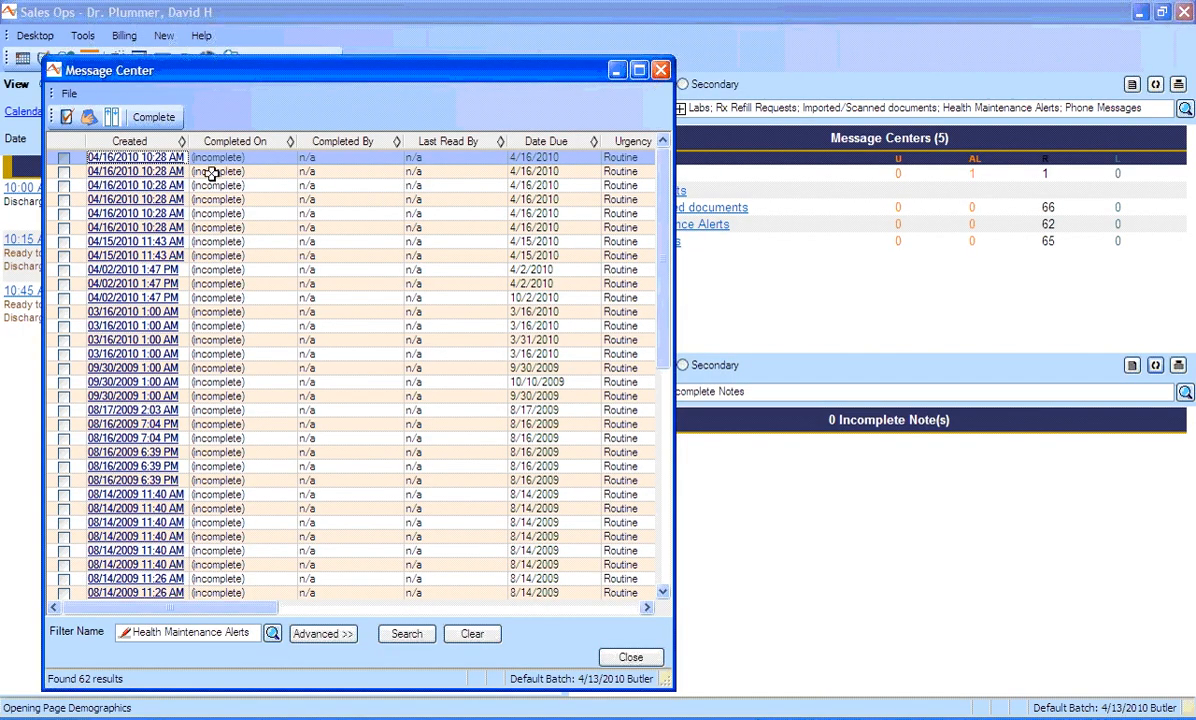
{"action": "left_click", "coordinate": [140, 173]}
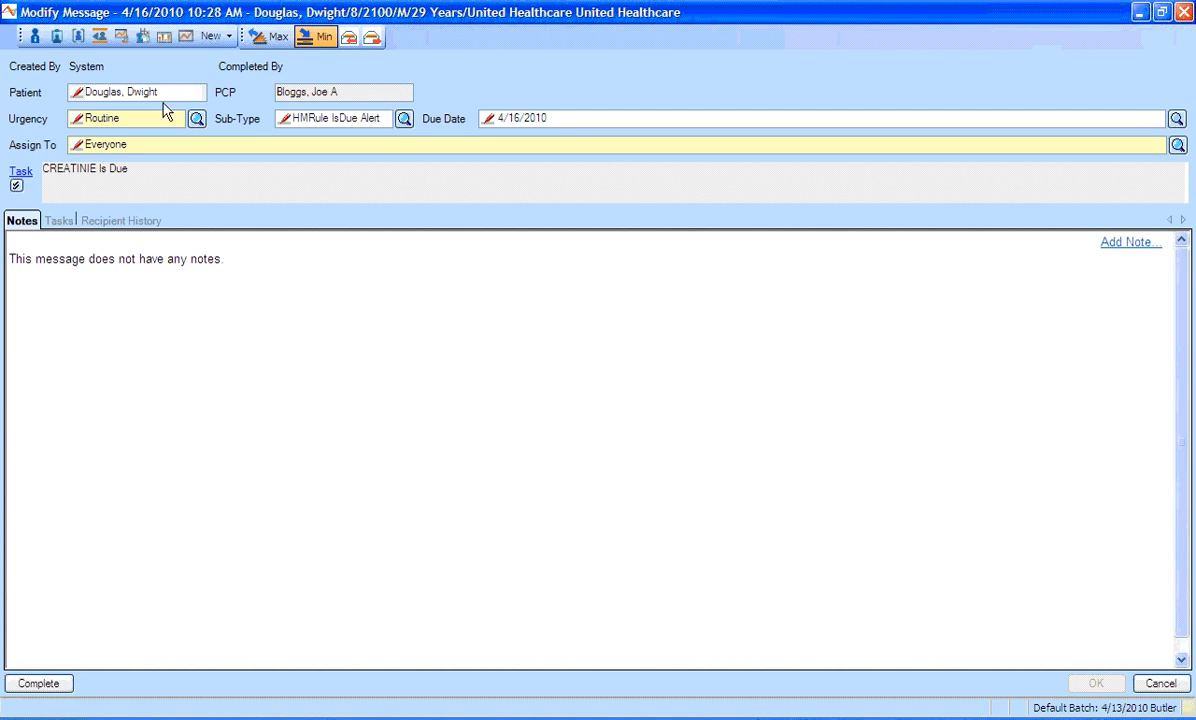
{"action": "left_click", "coordinate": [1160, 683]}
{"action": "left_click", "coordinate": [662, 71]}
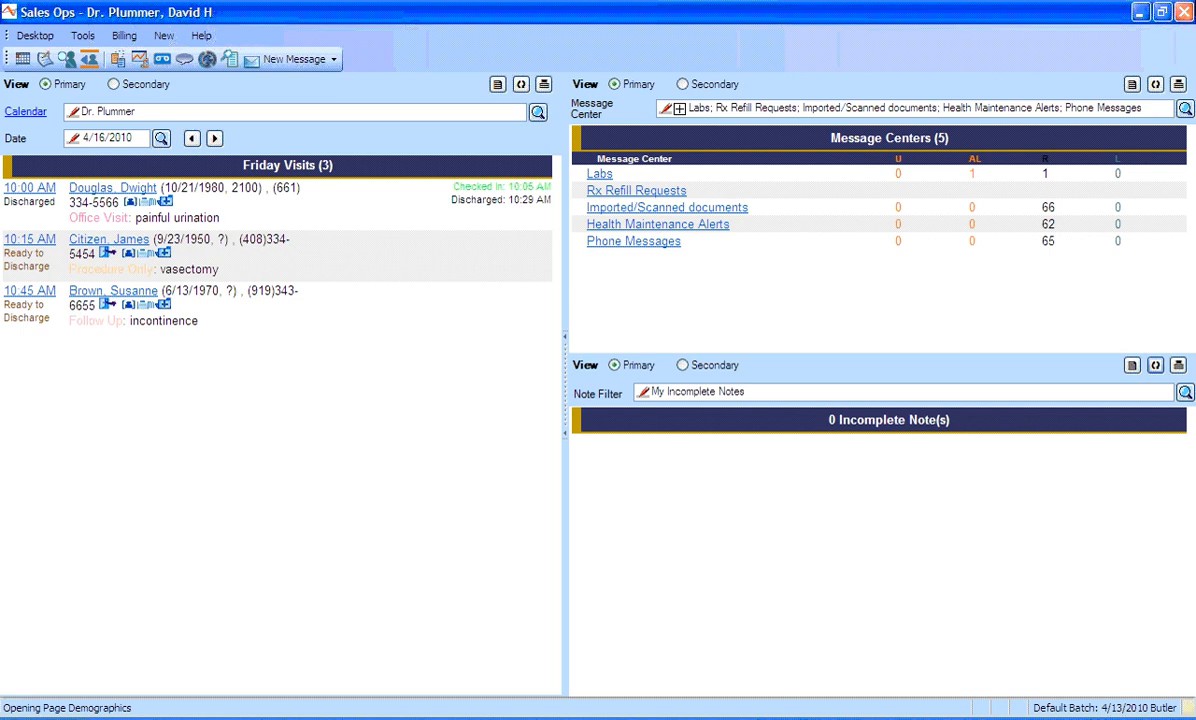
Switch to PowerPoint by opening Urology Demo.ppt from the desktop's Product Specialist folder, under PPT for Webinars, and display slide 4
{"action": "left_click", "coordinate": [1138, 14]}
{"action": "double_click", "coordinate": [1155, 166]}
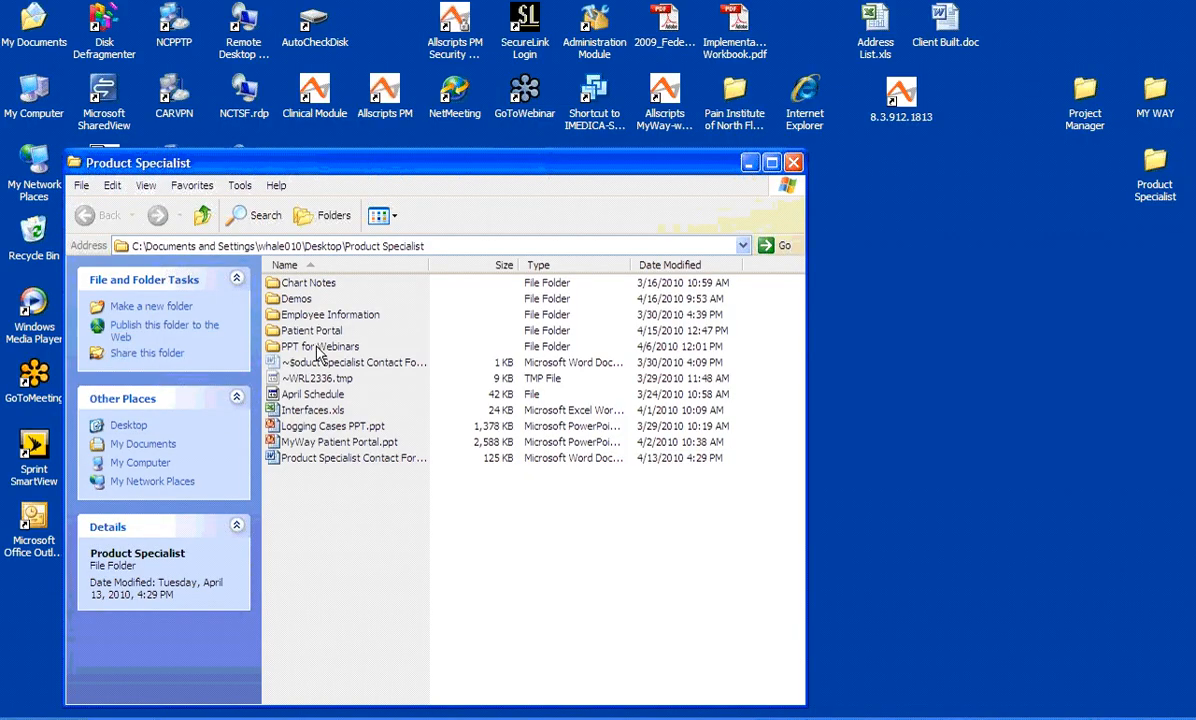
{"action": "left_click", "coordinate": [316, 347]}
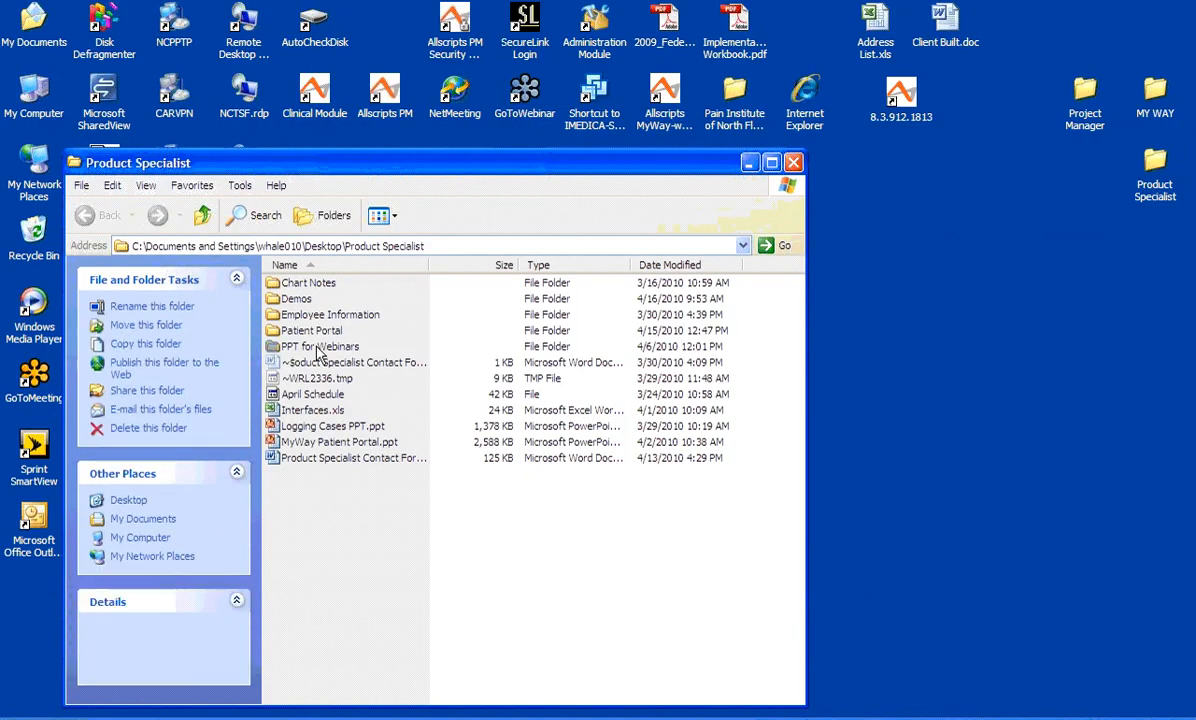
{"action": "double_click", "coordinate": [318, 350]}
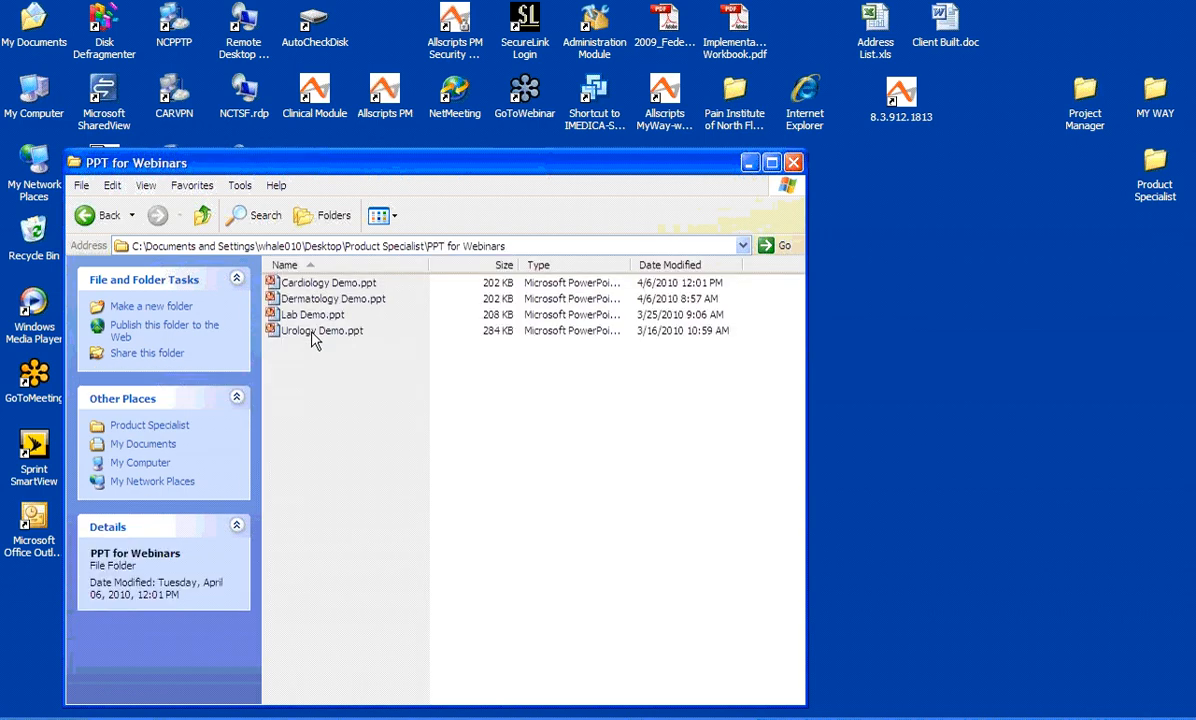
{"action": "double_click", "coordinate": [313, 333]}
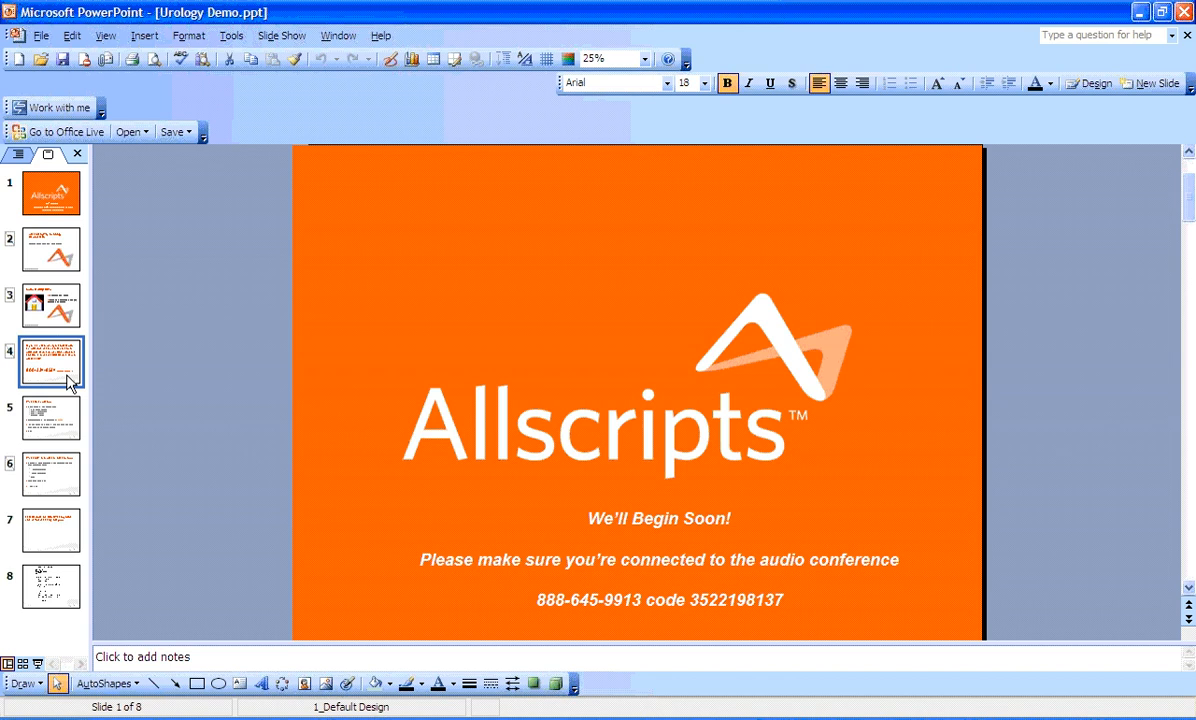
{"action": "left_click", "coordinate": [72, 383]}
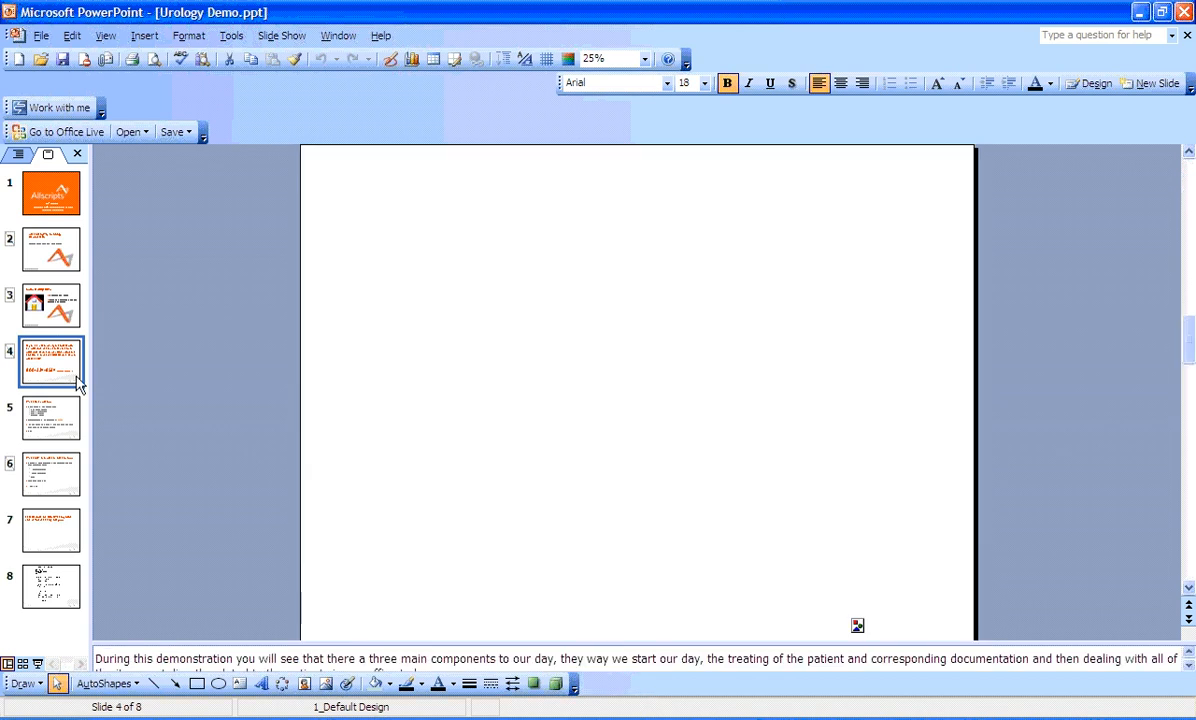